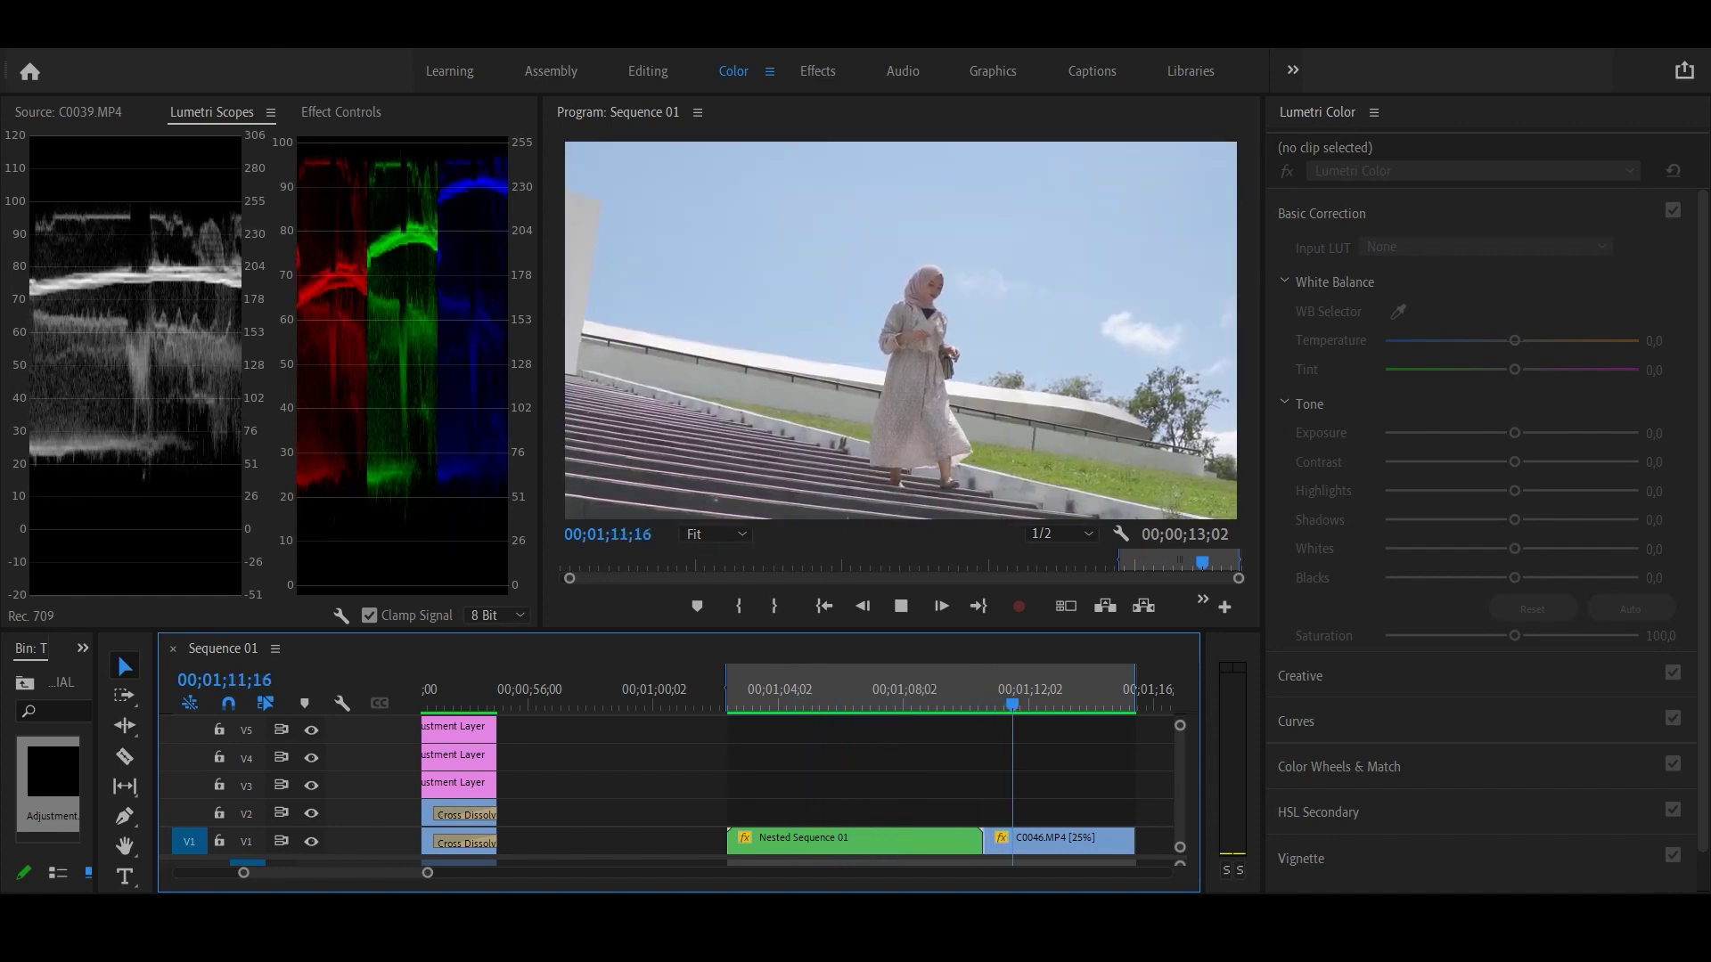
# - Place an adjustment layer on V2 spanning both clips of the second section and duplicate it onto V3 and V4
pyautogui.press('space')
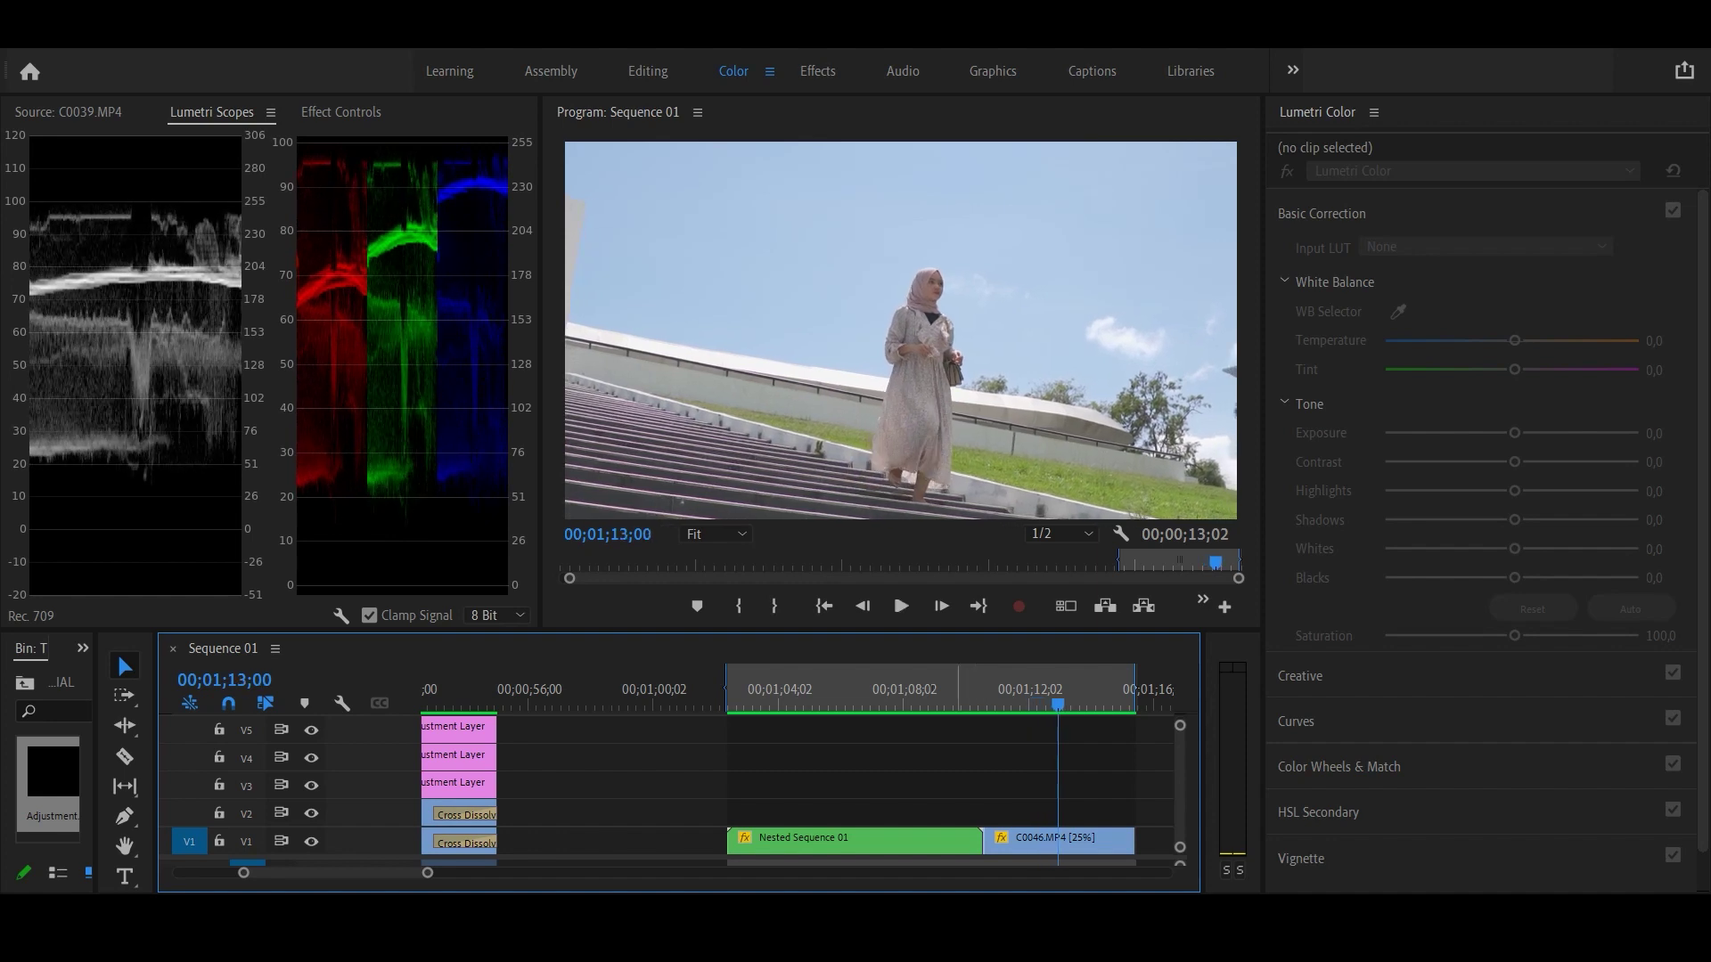
pyautogui.click(954, 692)
pyautogui.moveTo(53, 775); pyautogui.dragTo(729, 813)
pyautogui.moveTo(879, 812); pyautogui.dragTo(1134, 812)
pyautogui.moveTo(1004, 812); pyautogui.dragTo(1011, 759)
pyautogui.click(1006, 812)
# - Rename the adjustment layer on V2 as Basic and the one on V3 as LOOK
pyautogui.rightClick(826, 812)
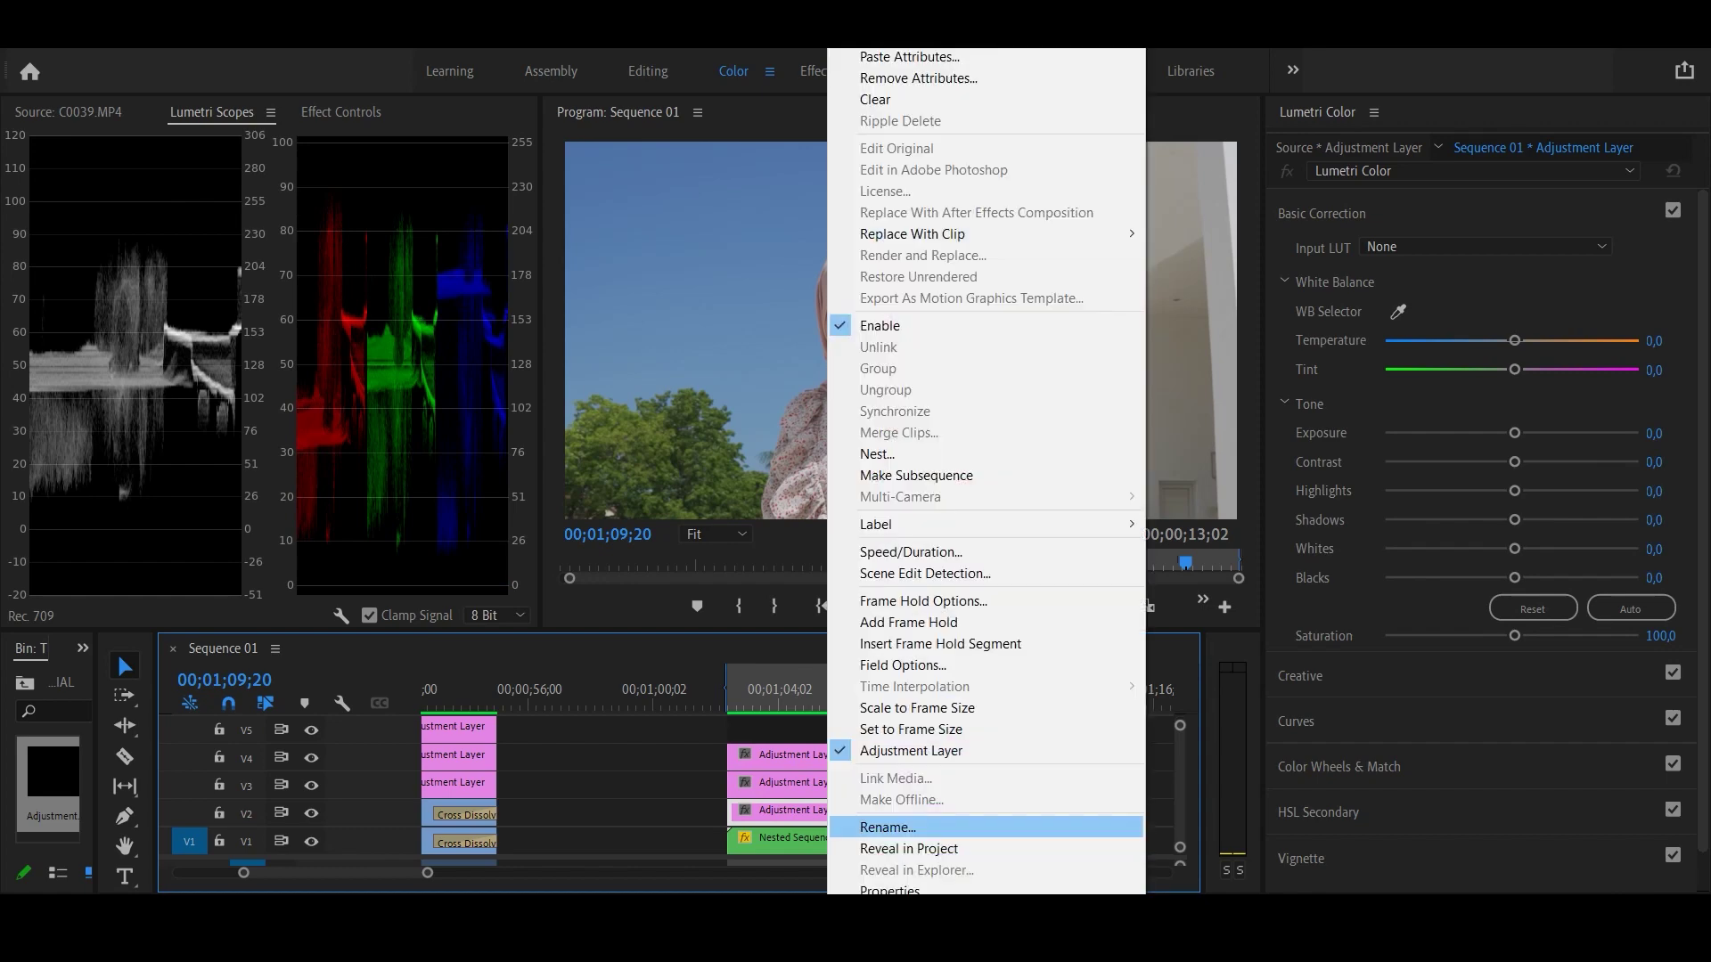
pyautogui.click(882, 827)
pyautogui.write('Basic')
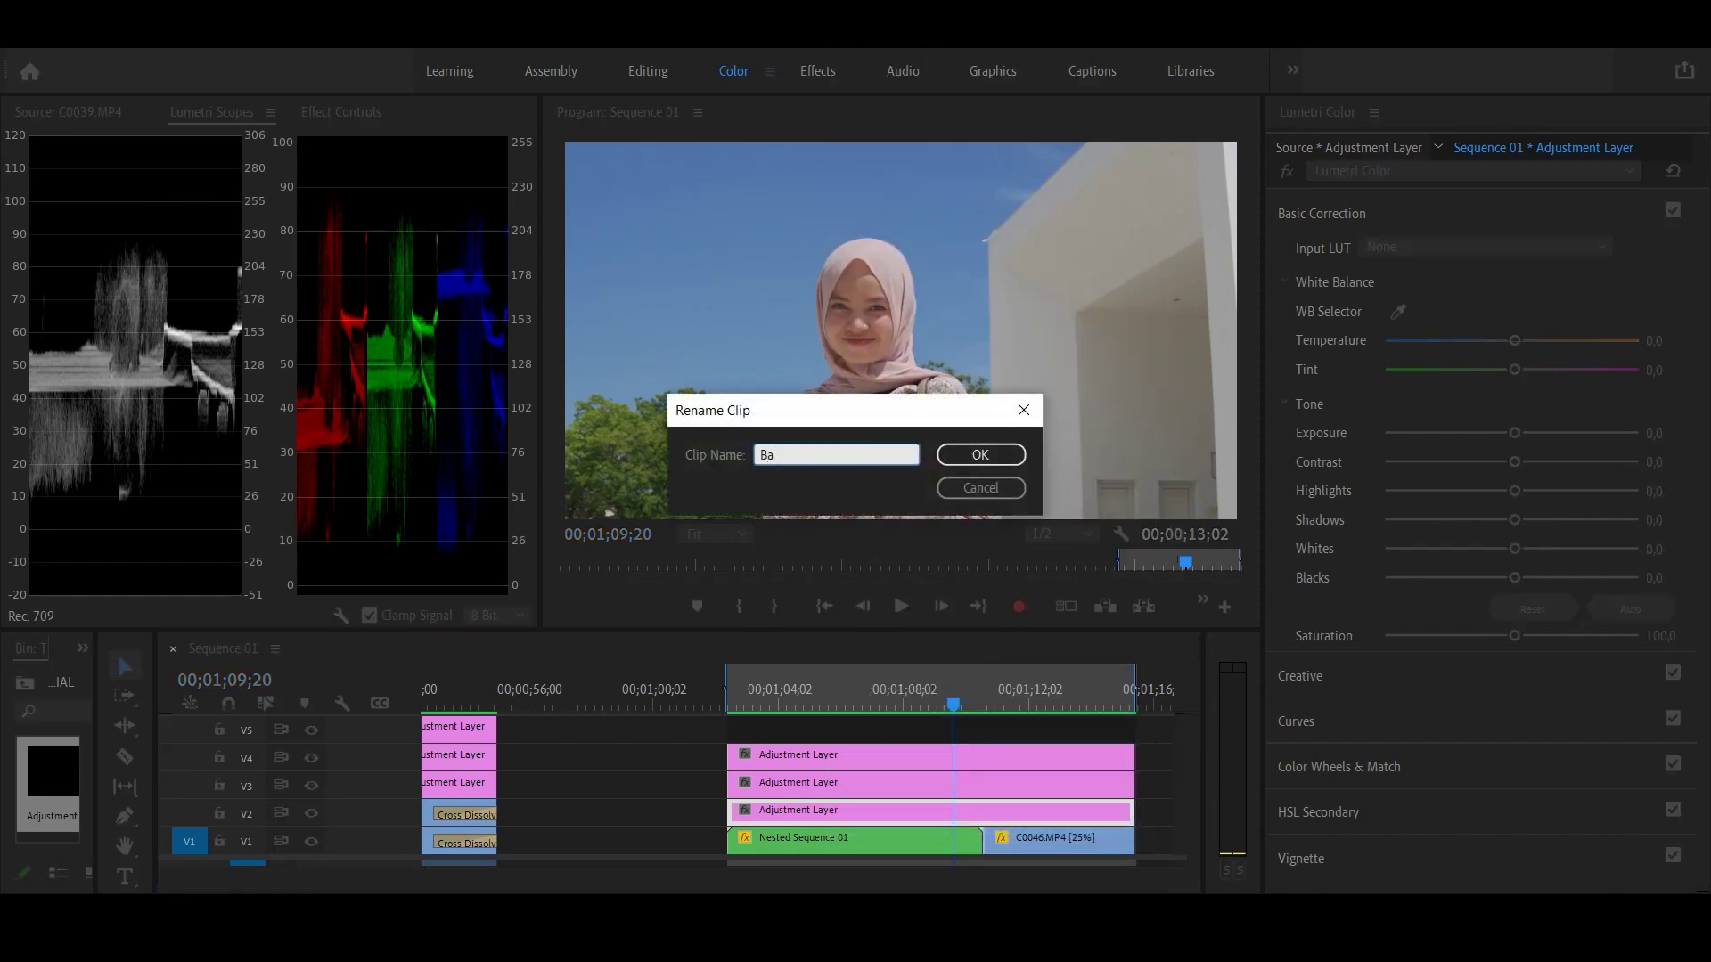
pyautogui.press('Return')
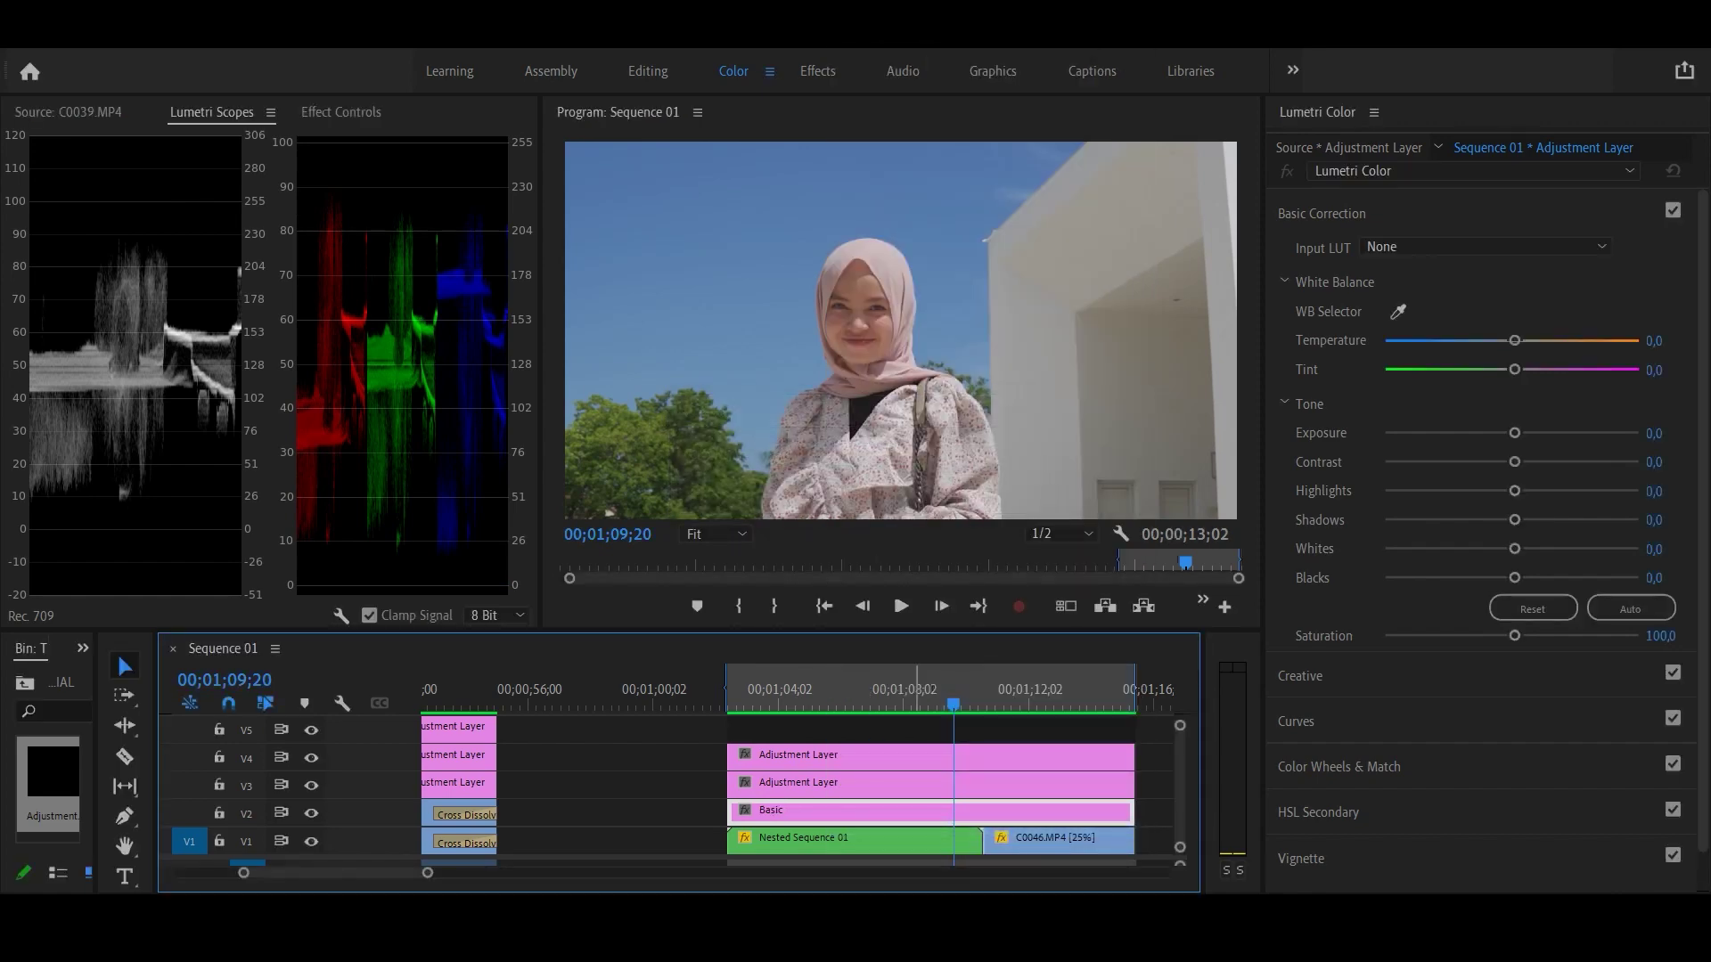
pyautogui.rightClick(914, 784)
pyautogui.click(945, 821)
pyautogui.write('LOOK')
pyautogui.press('Return')
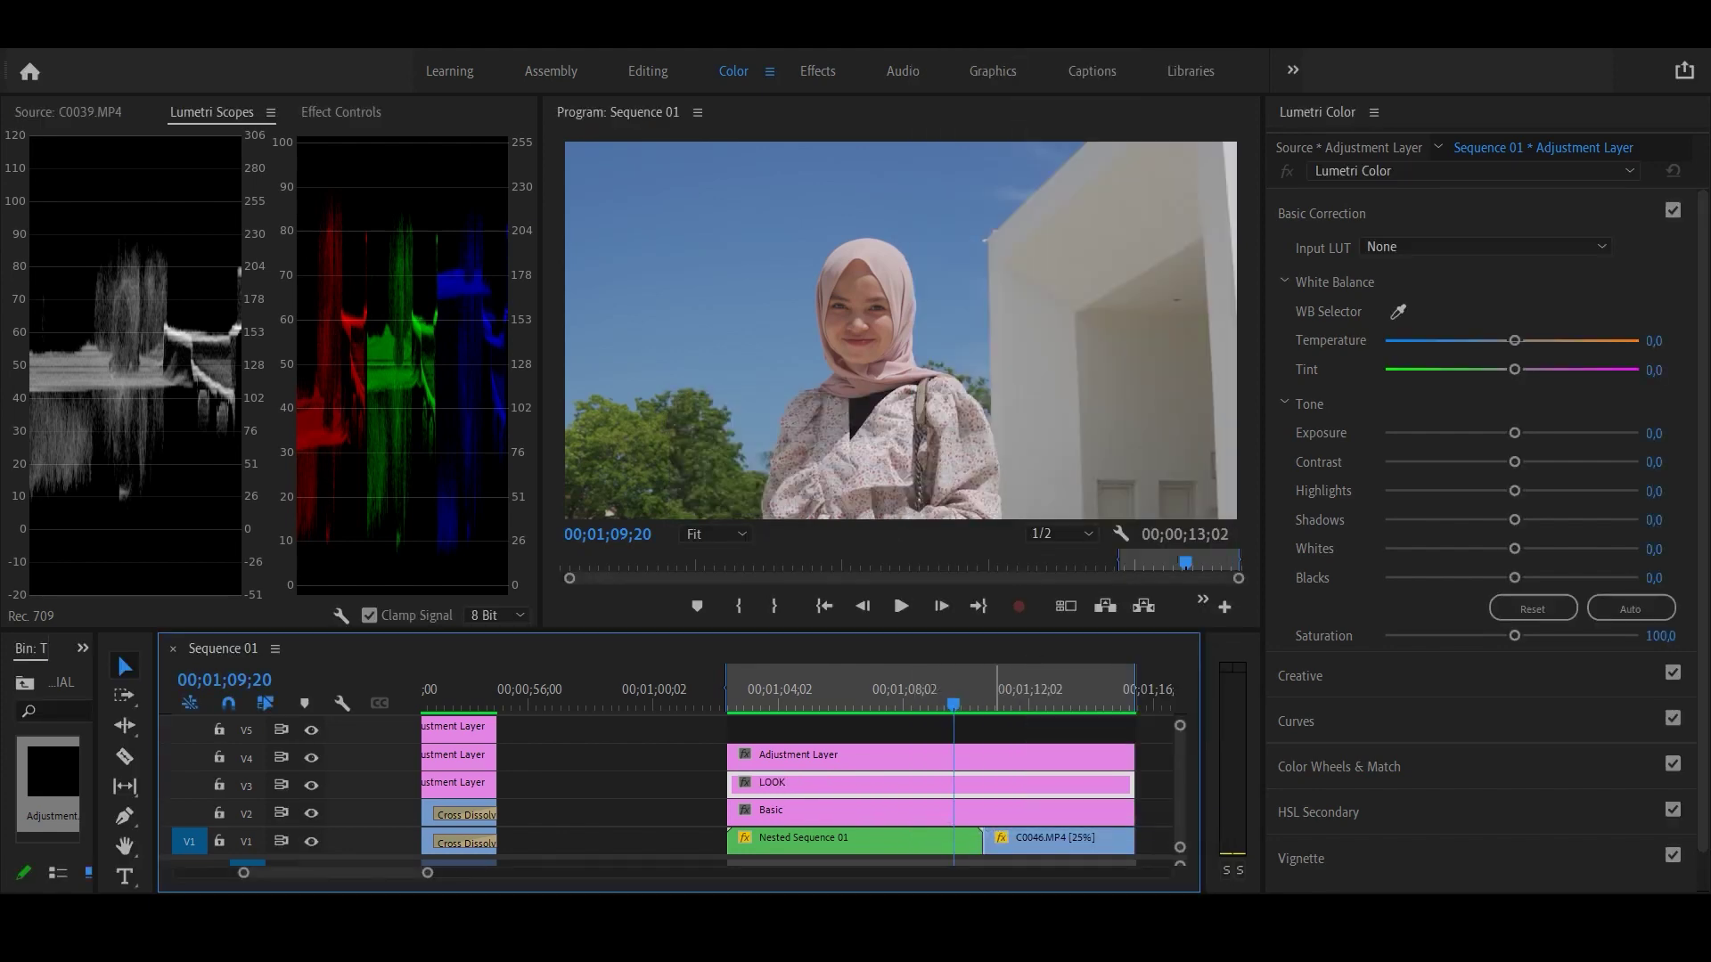
# - Rename the adjustment layer on V4 as Final
pyautogui.click(877, 756)
pyautogui.rightClick(878, 756)
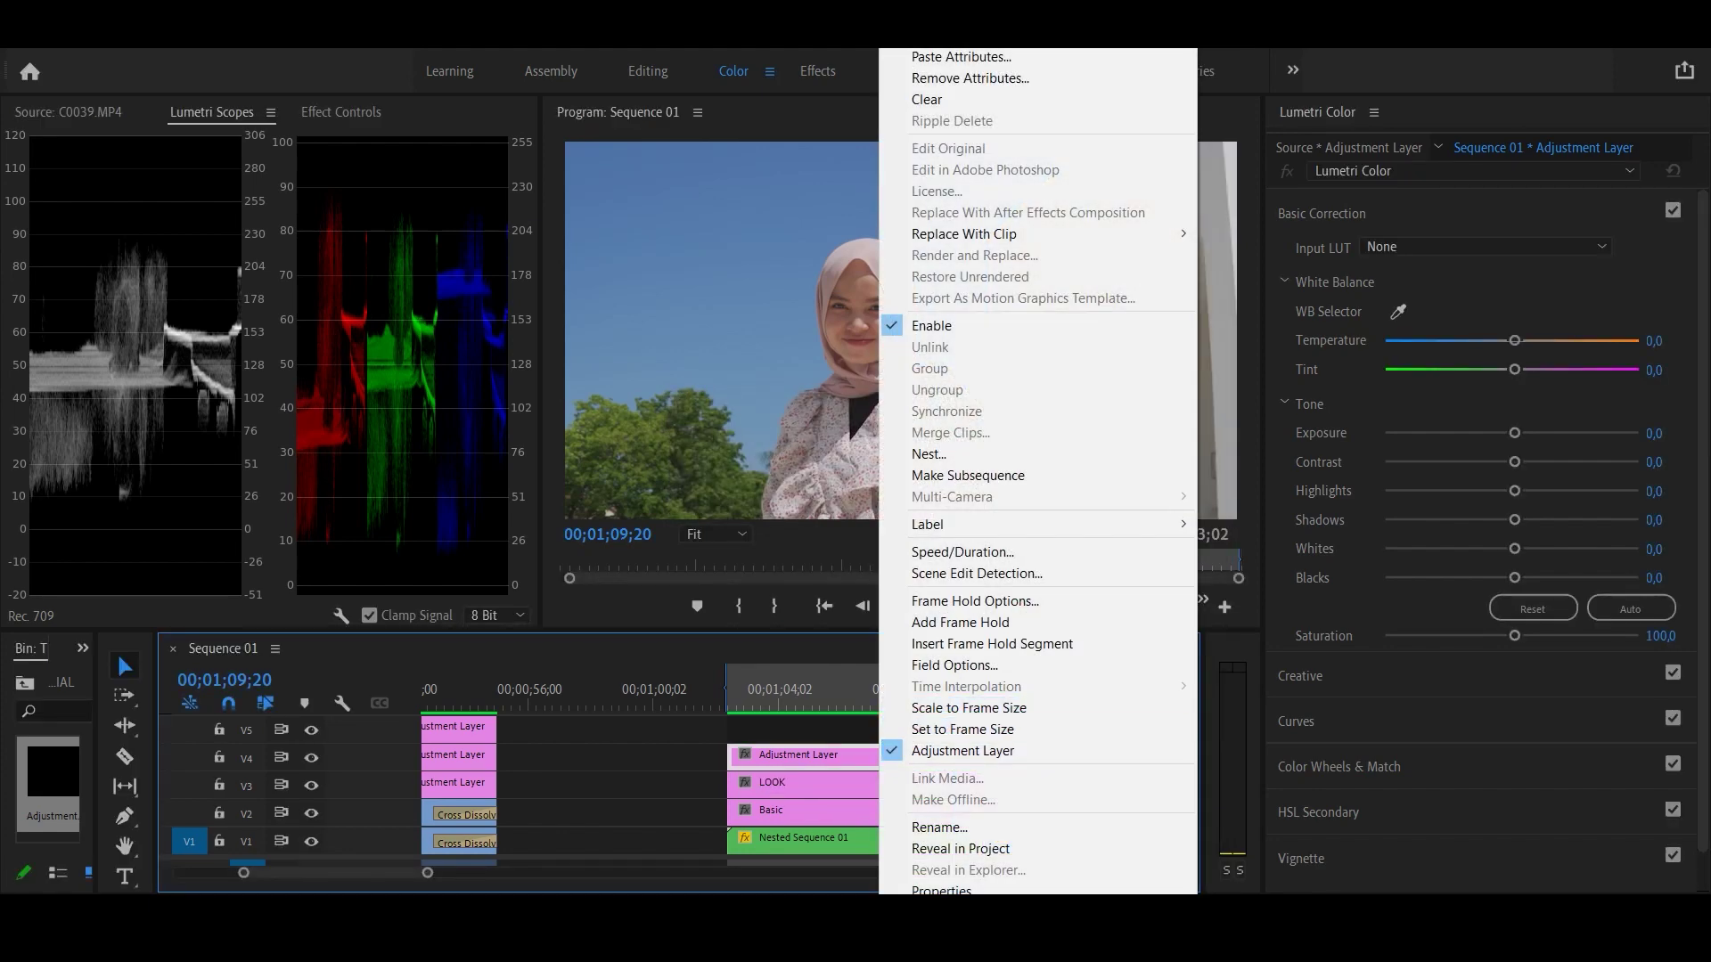
pyautogui.click(940, 827)
pyautogui.write('Final')
pyautogui.press('Return')
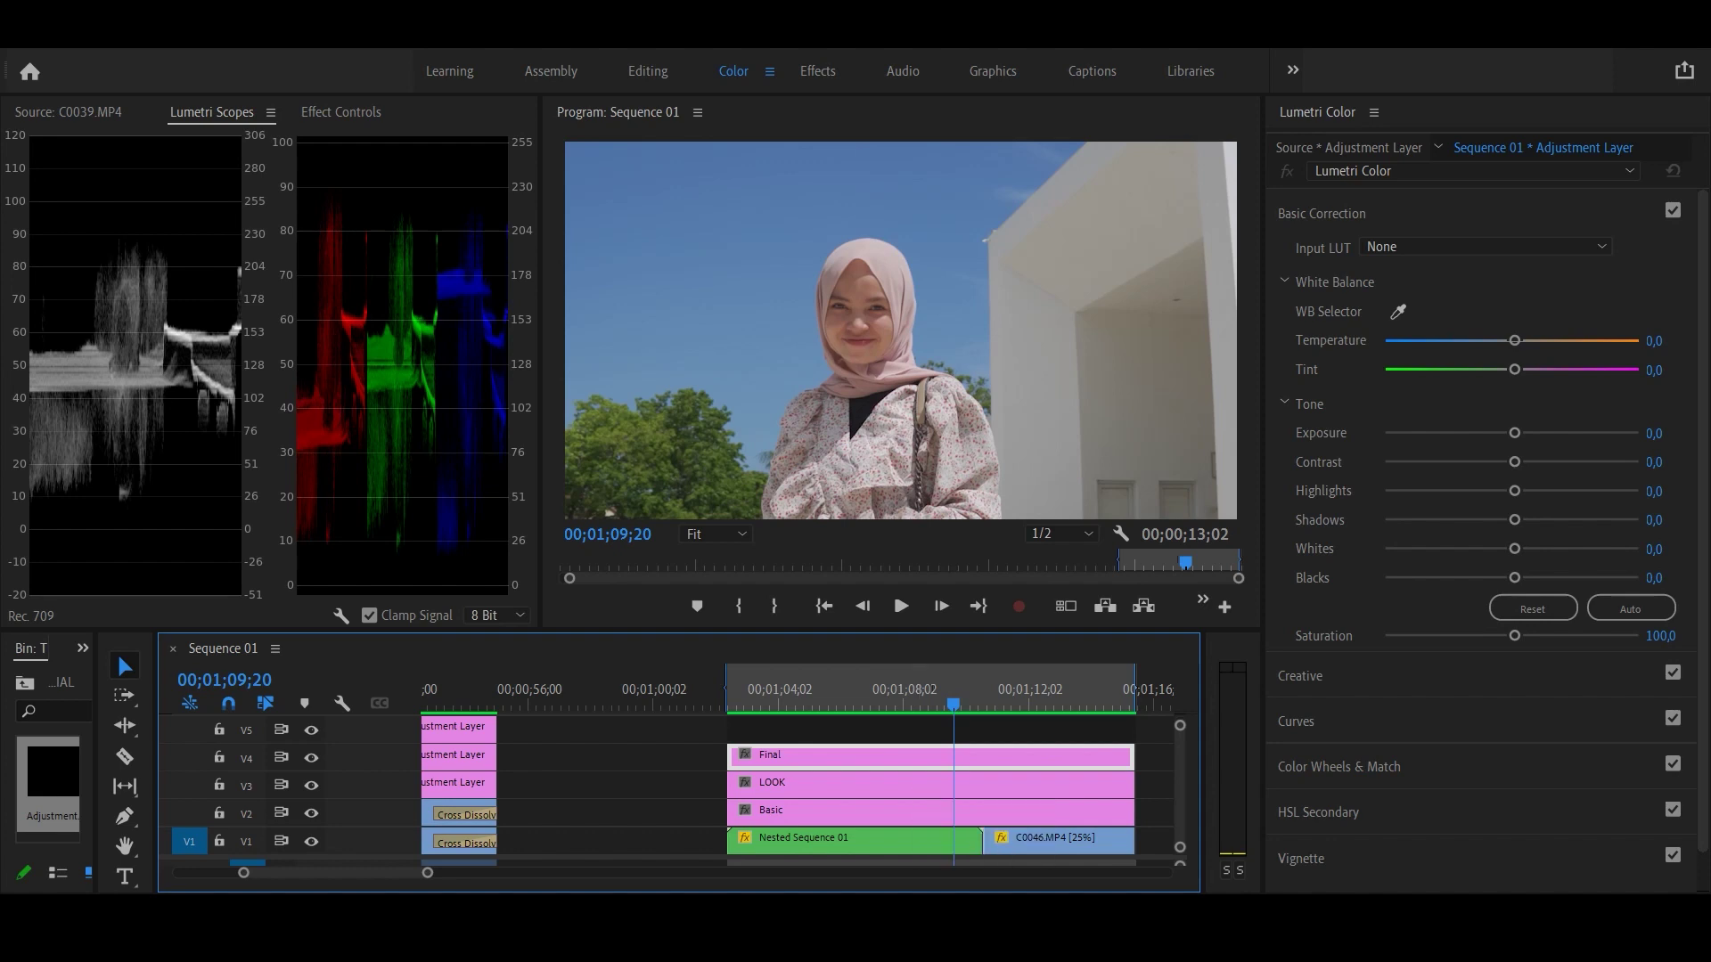
# - Split the Basic layer at the cut between Nested Sequence 01 and C0046.MP4
pyautogui.click(918, 812)
pyautogui.click(979, 808)
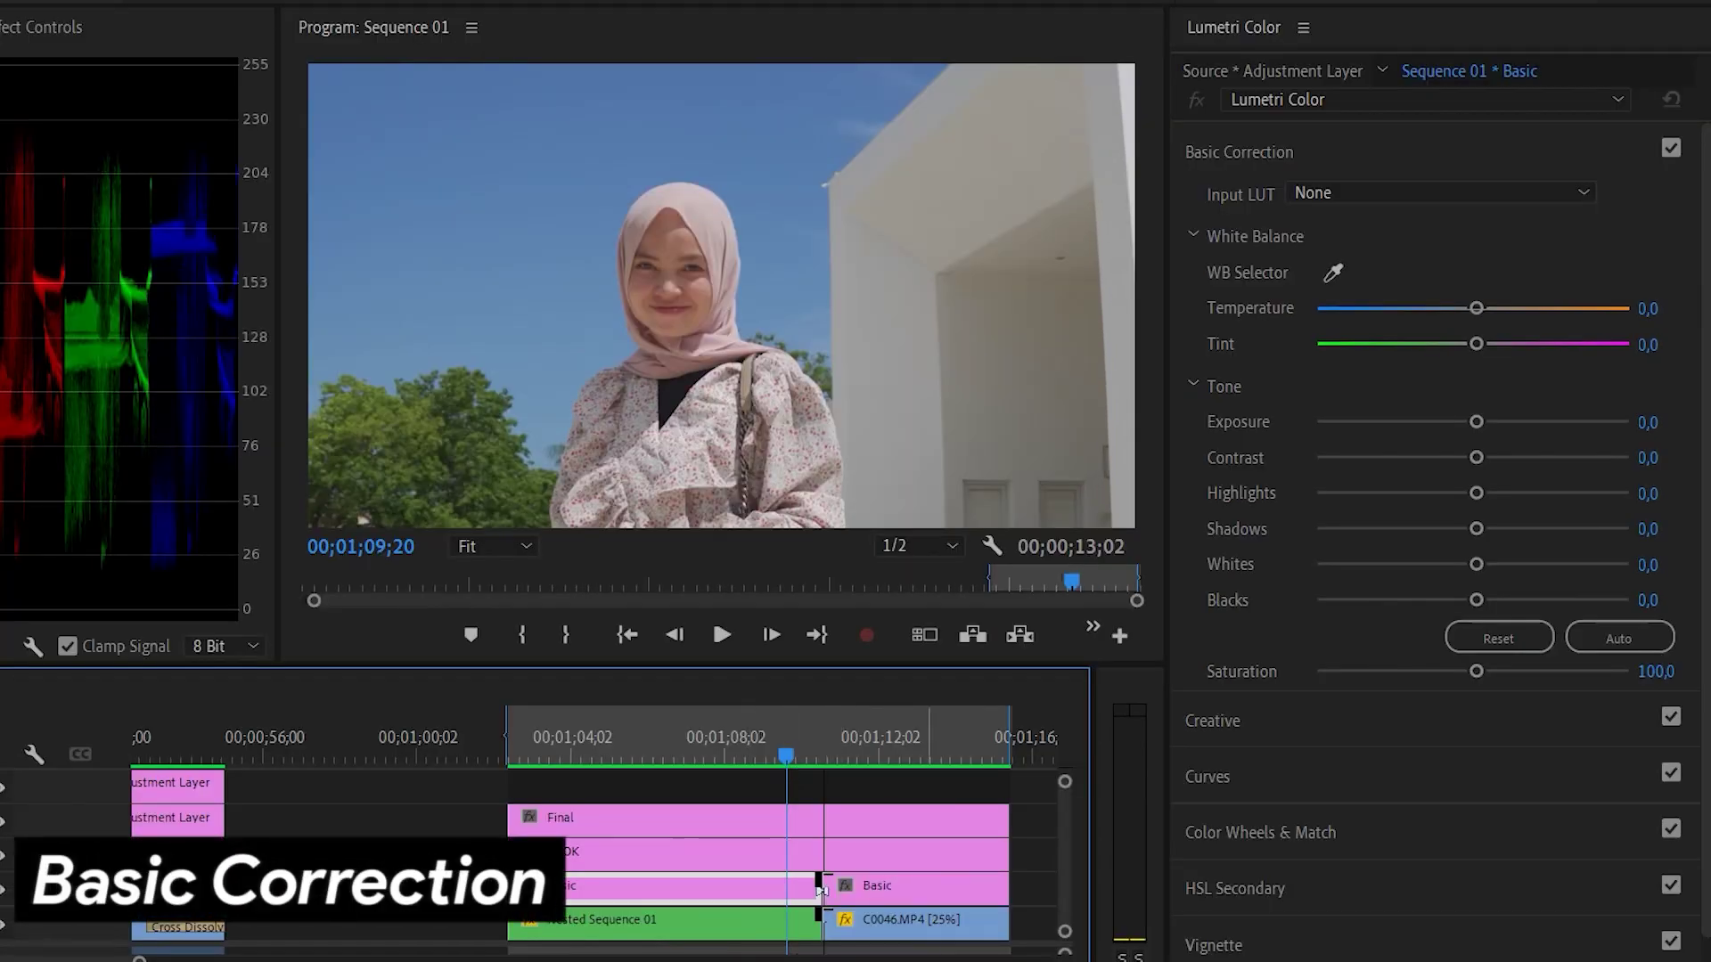
pyautogui.click(821, 889)
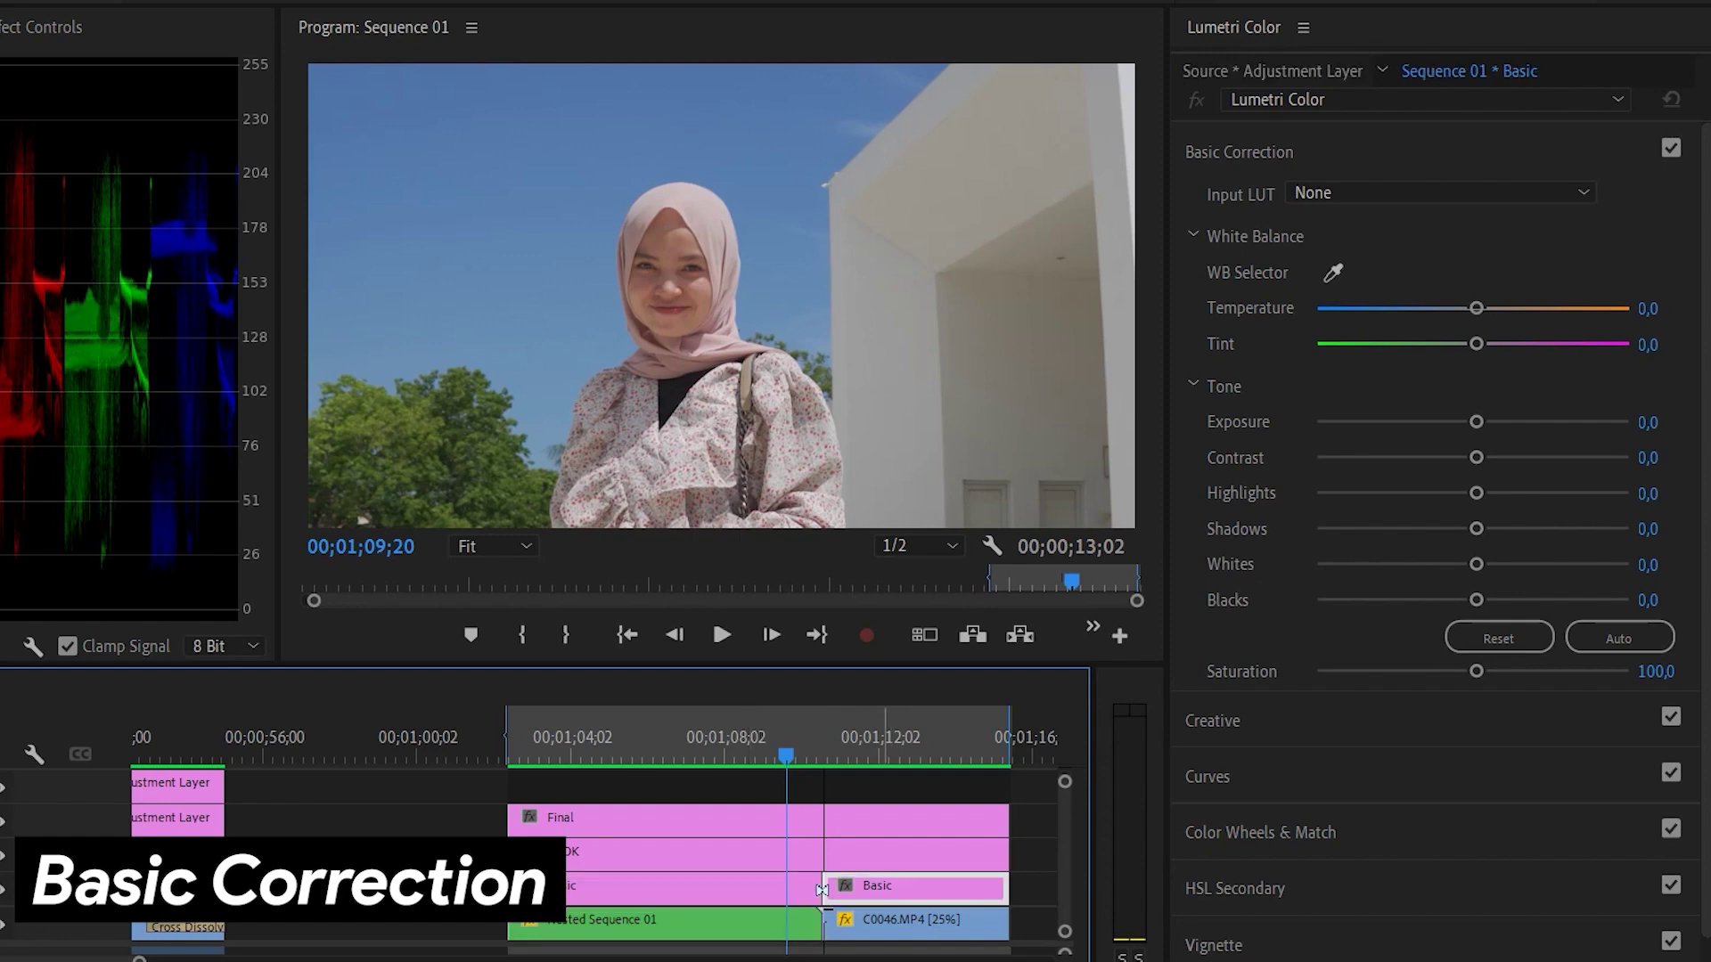
# - On the Basic layer above Nested Sequence 01, set Saturation to 108,3, Blacks to -14,4 and Whites to 8,3
pyautogui.moveTo(883, 739)
pyautogui.mouseDown()
pyautogui.moveTo(901, 740)
pyautogui.moveTo(762, 739)
pyautogui.moveTo(898, 739)
pyautogui.mouseUp()
pyautogui.click(821, 889)
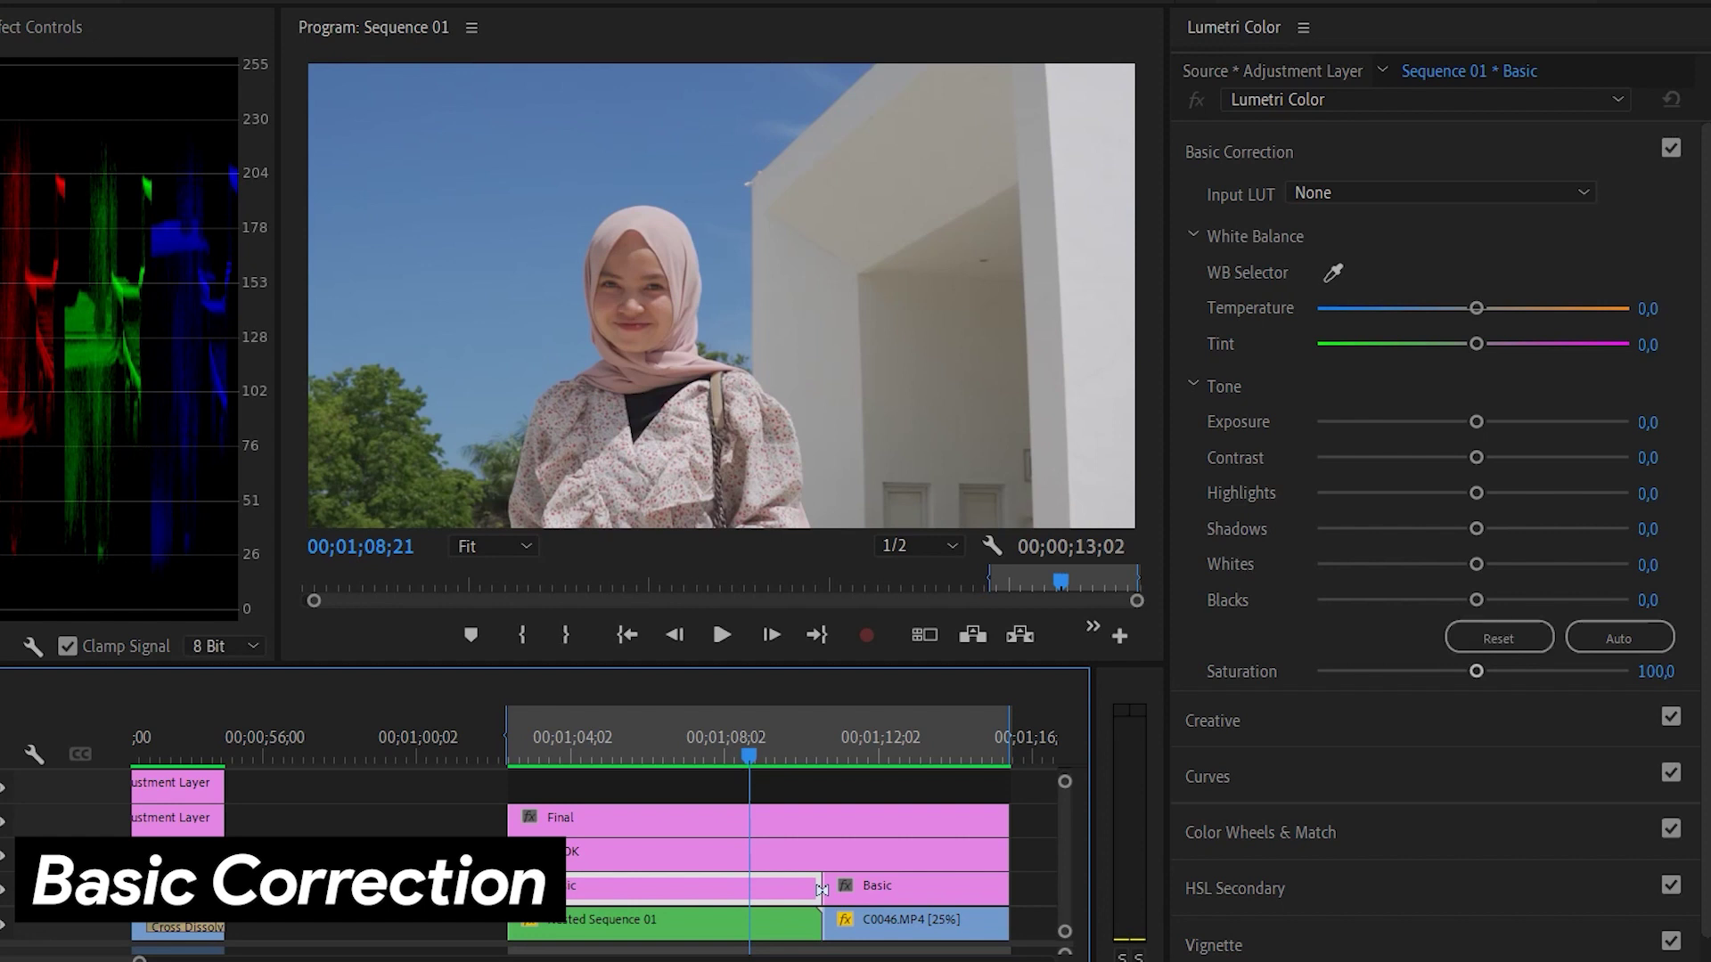
pyautogui.moveTo(1476, 671); pyautogui.dragTo(1485, 671)
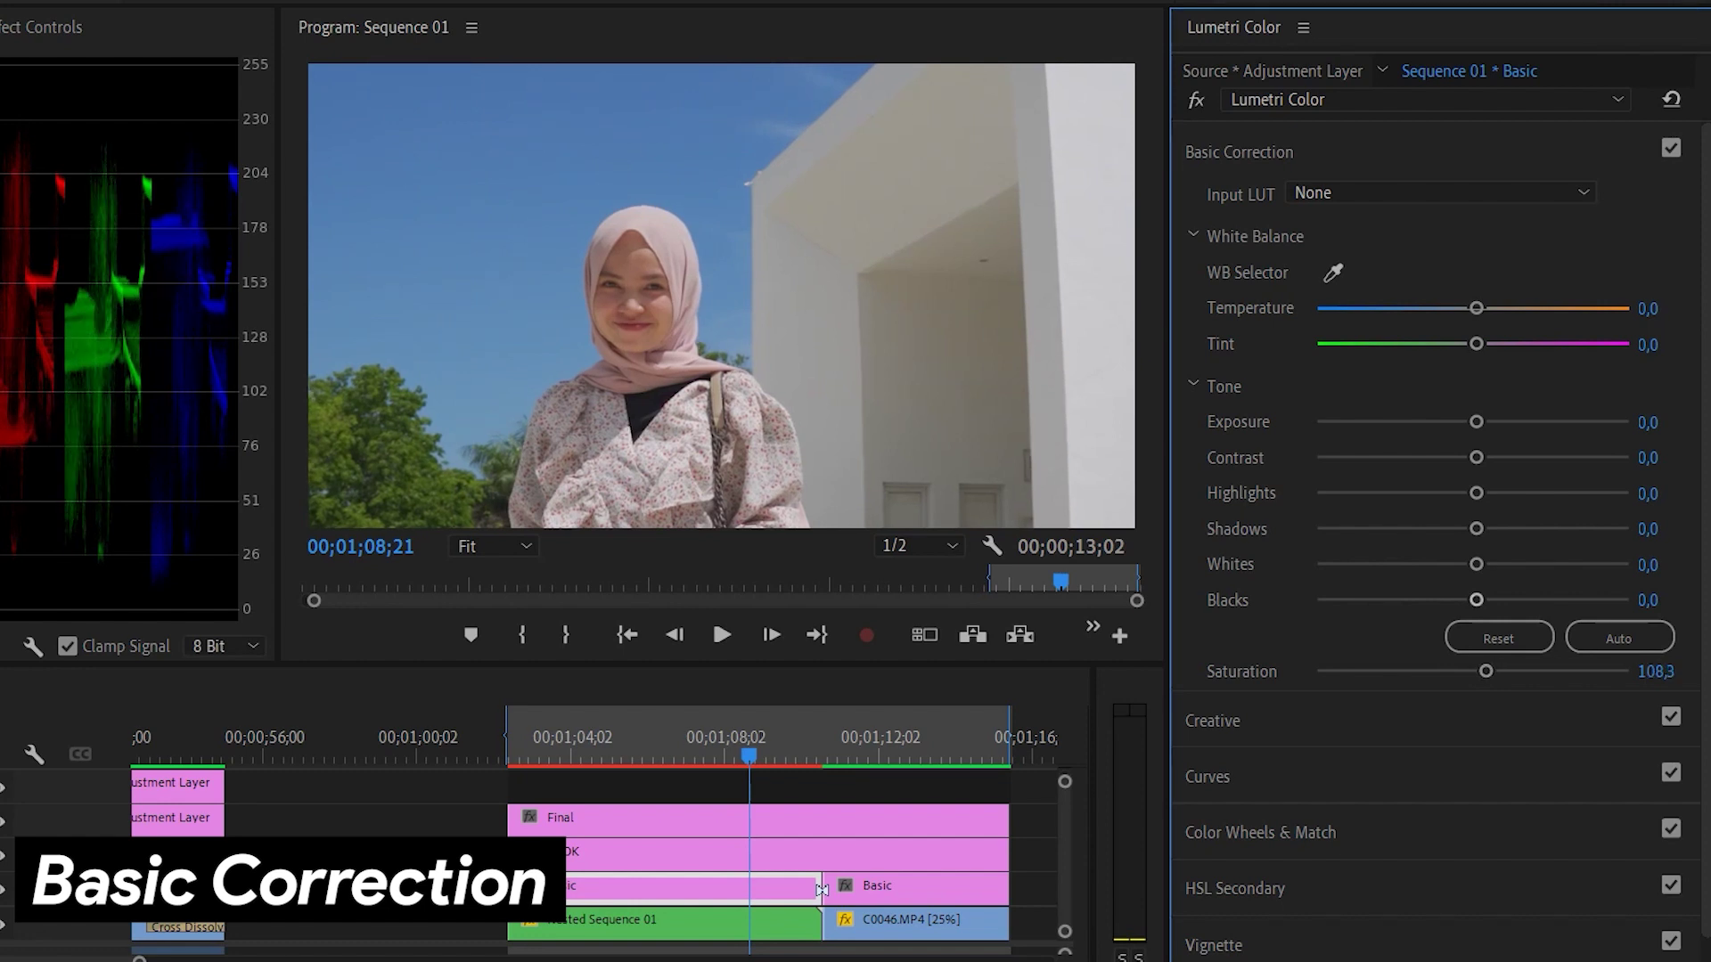
pyautogui.moveTo(1476, 600); pyautogui.dragTo(1449, 600)
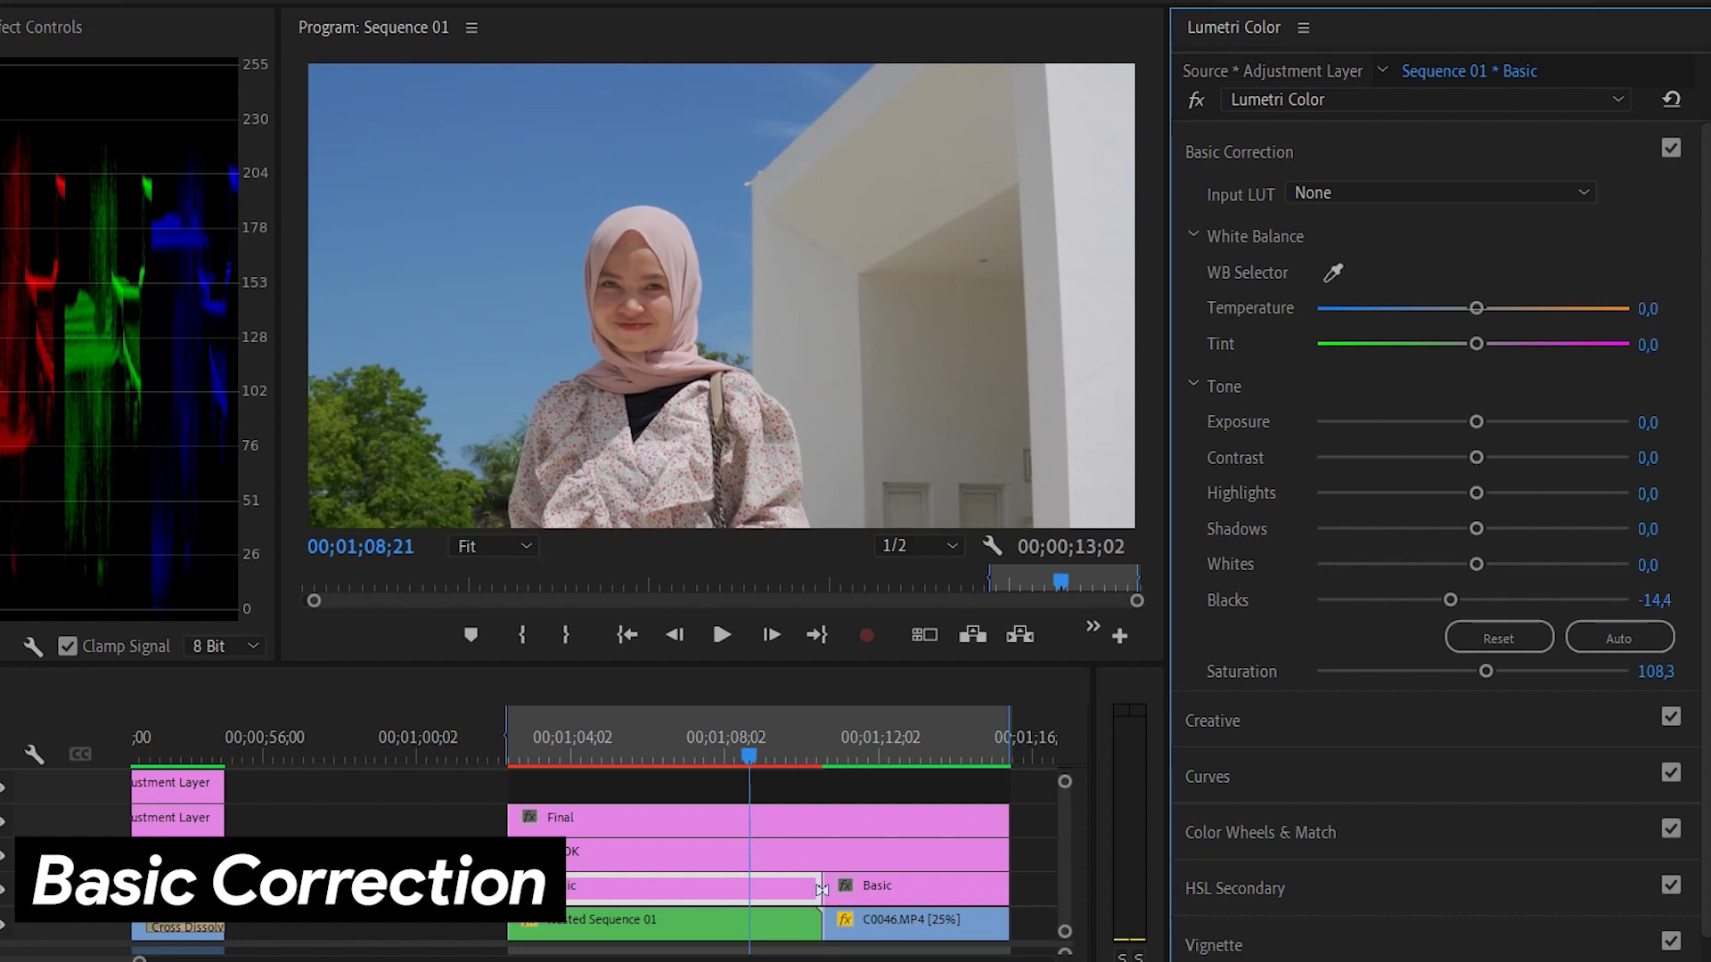
pyautogui.moveTo(1477, 564); pyautogui.dragTo(1485, 564)
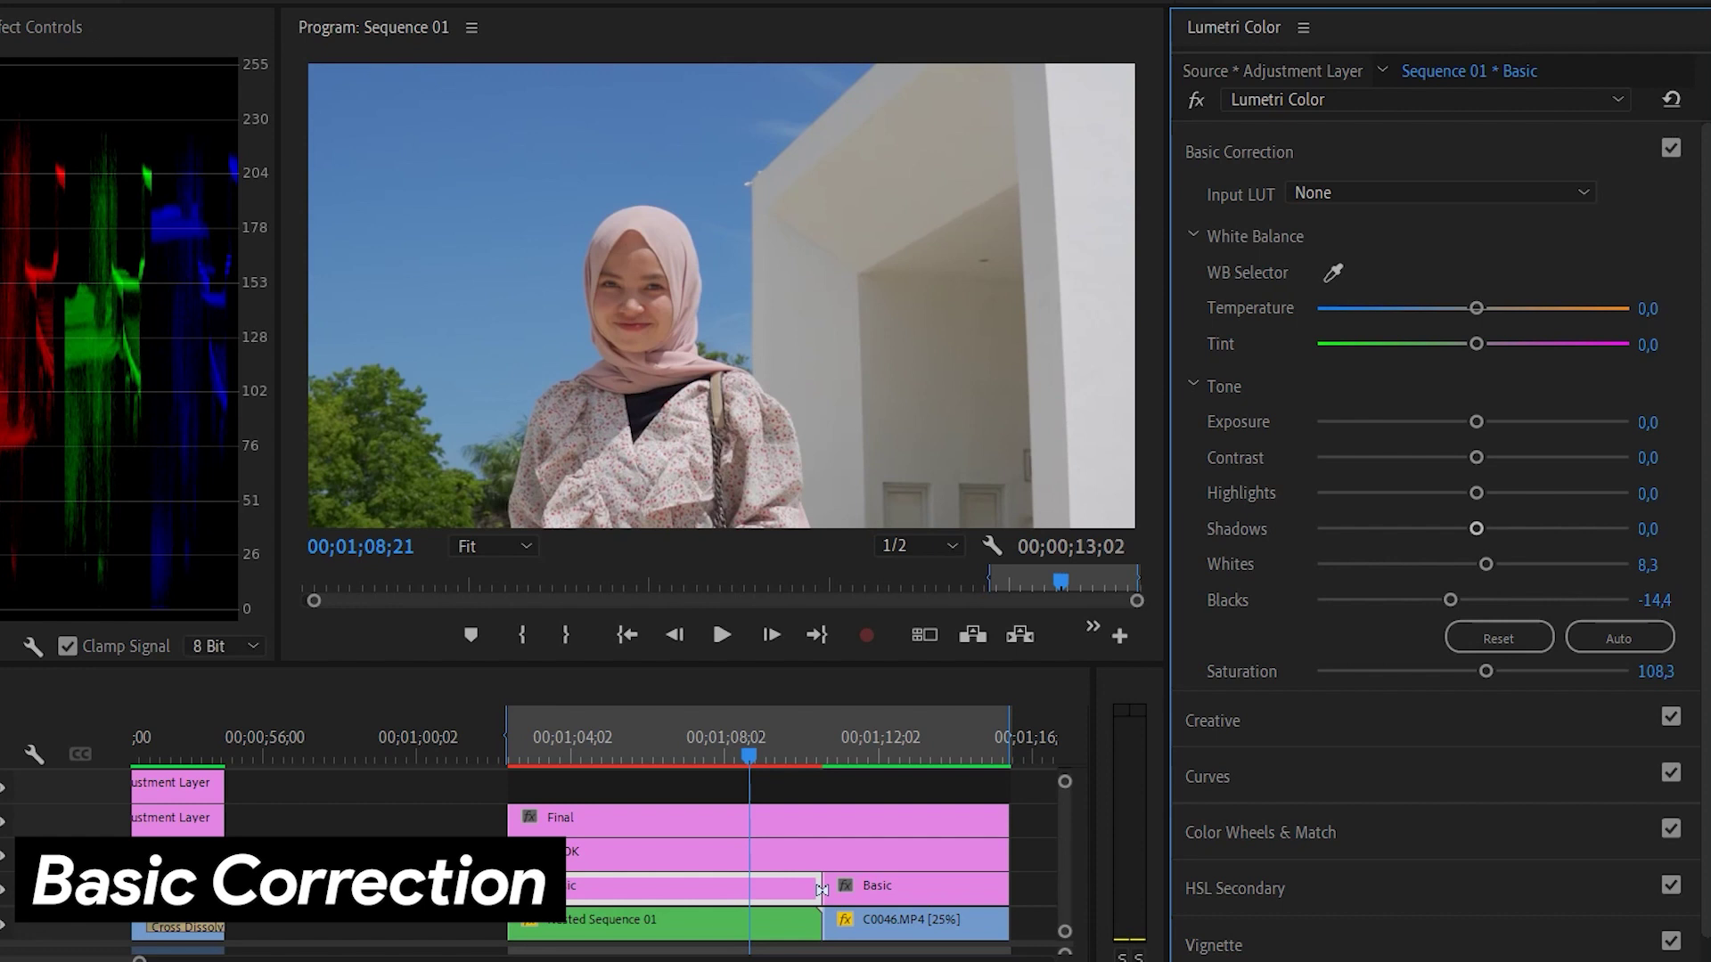
# - Set the Basic layer's Shadows to 45,0, Highlights to -24,0 and Contrast to 9,2, and compare with the correction switched off
pyautogui.moveTo(1476, 528); pyautogui.dragTo(1543, 529)
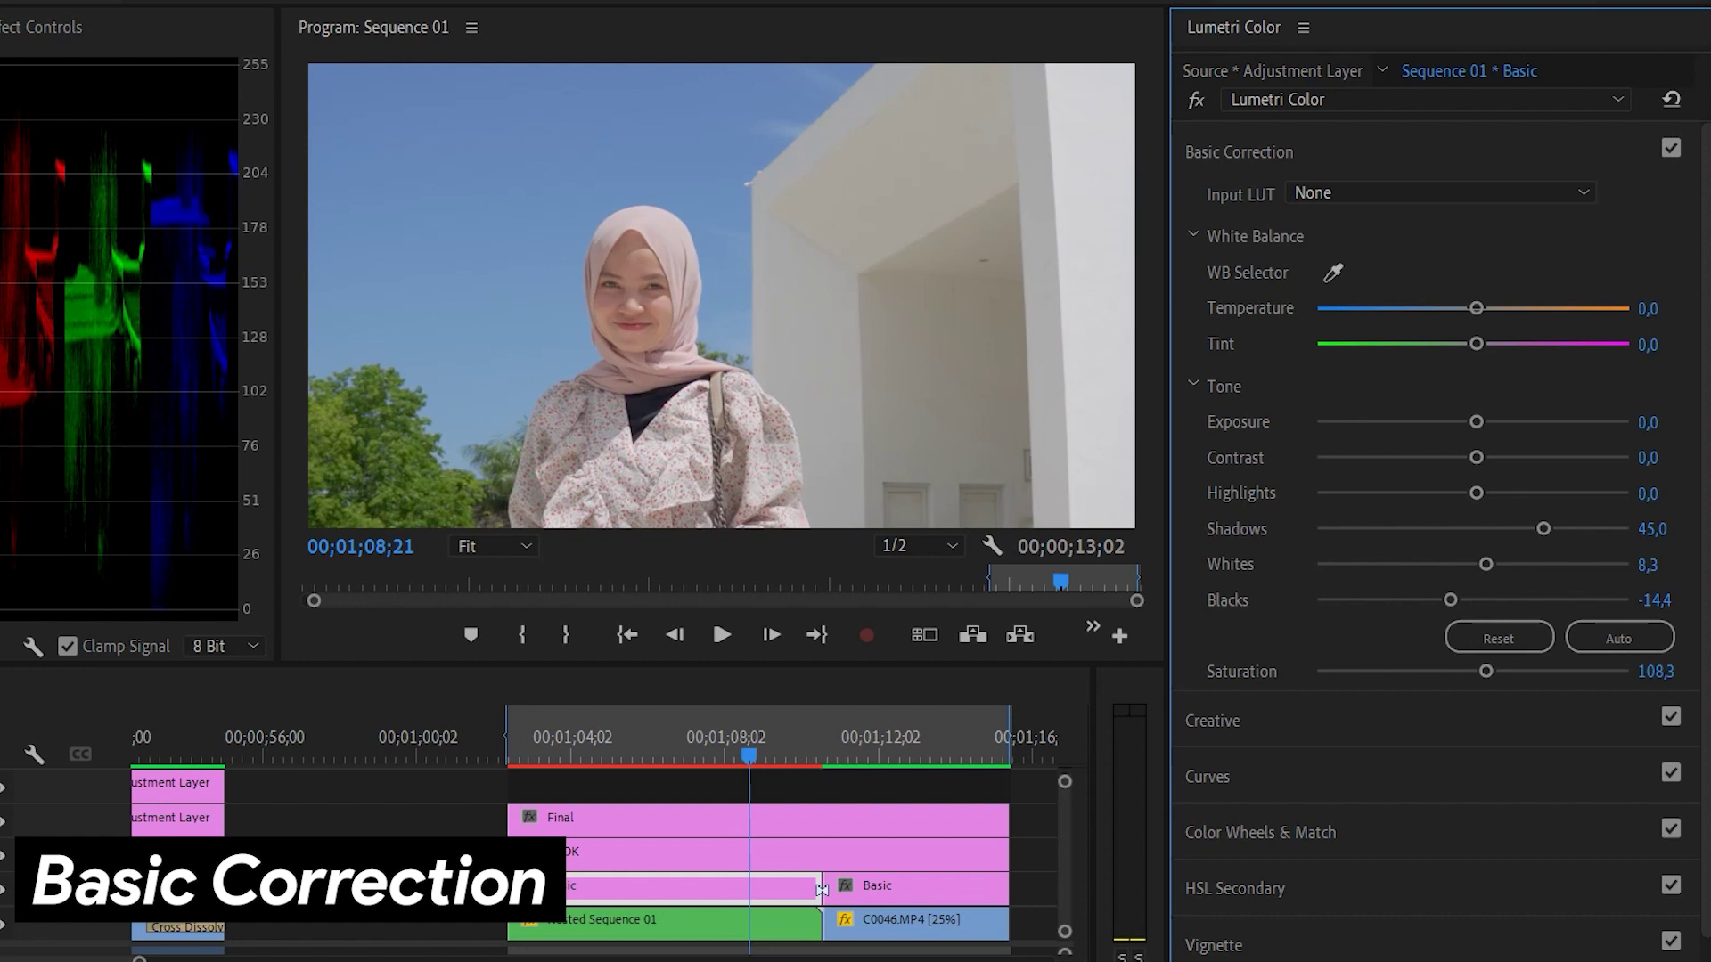
pyautogui.moveTo(1476, 492); pyautogui.dragTo(1435, 493)
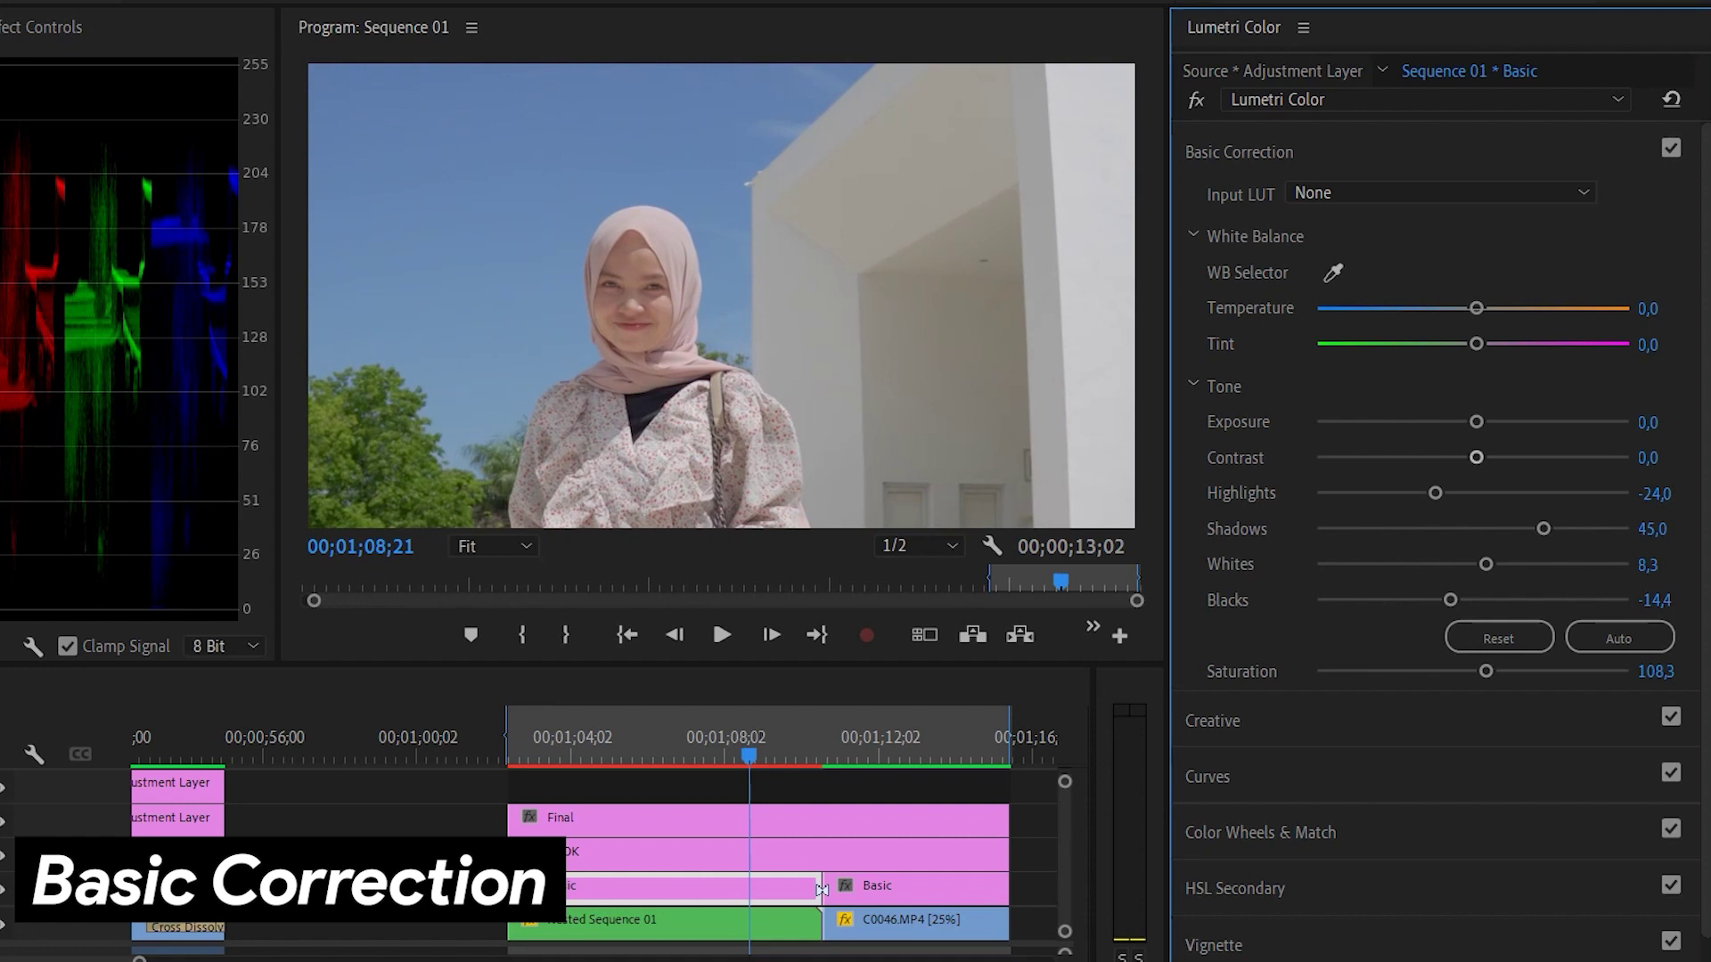
pyautogui.moveTo(1477, 457); pyautogui.dragTo(1487, 457)
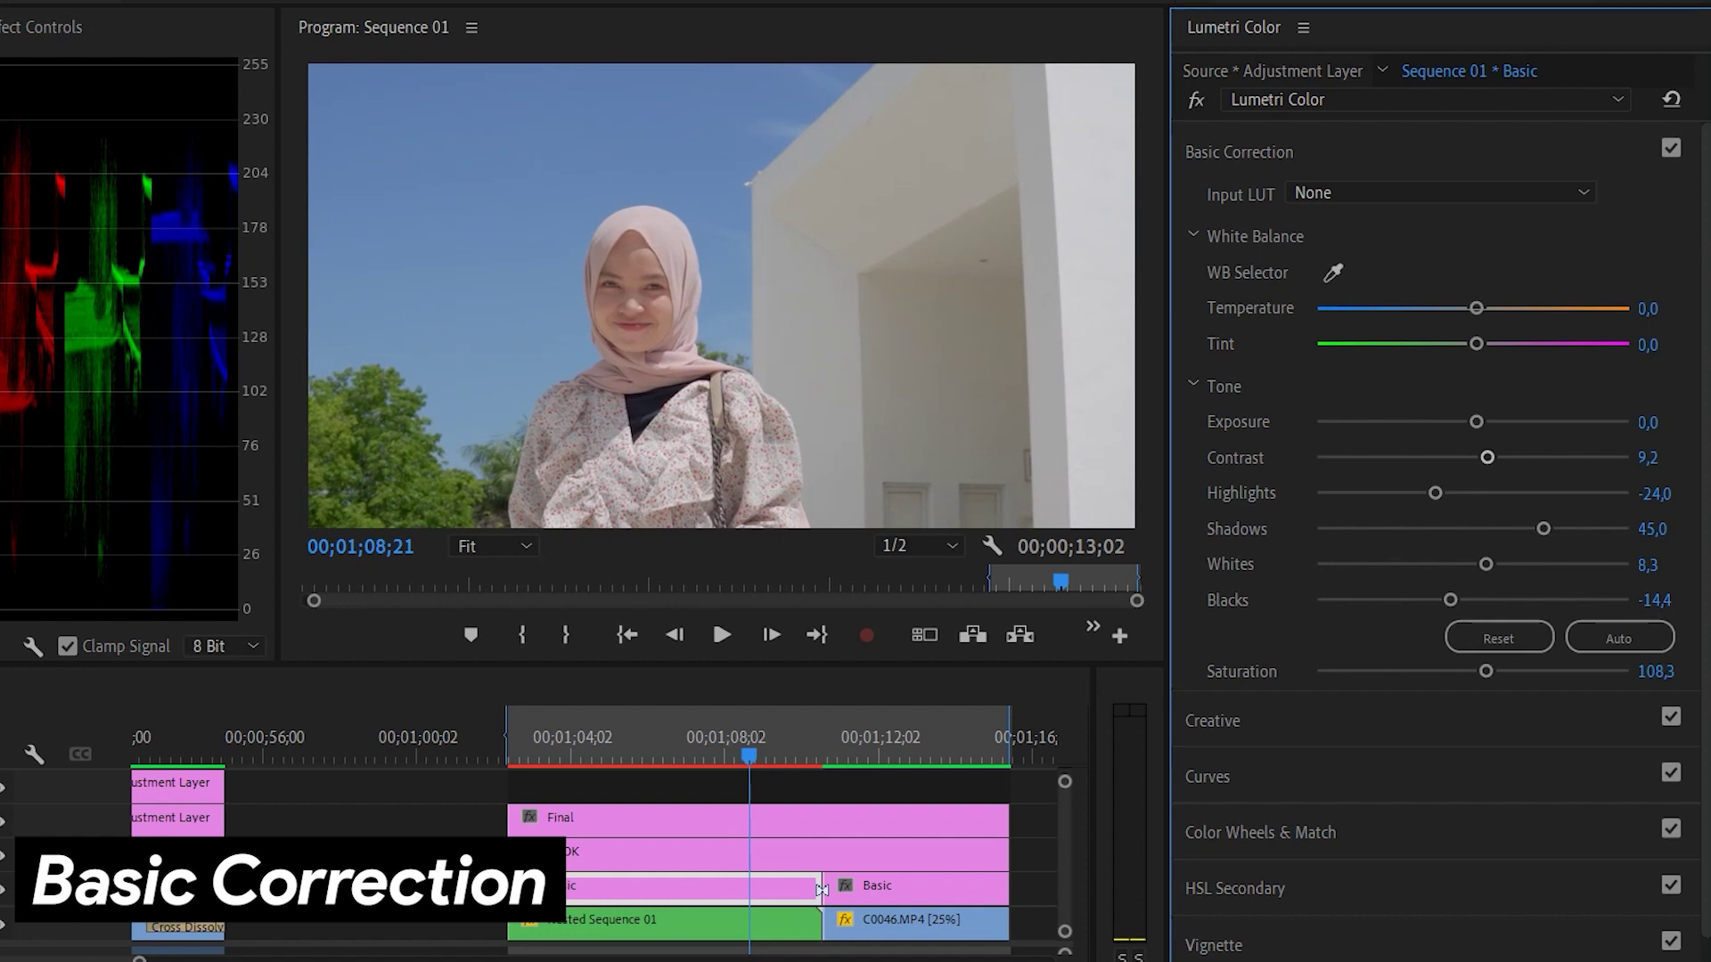
pyautogui.click(1196, 100)
pyautogui.click(1196, 100)
pyautogui.click(755, 754)
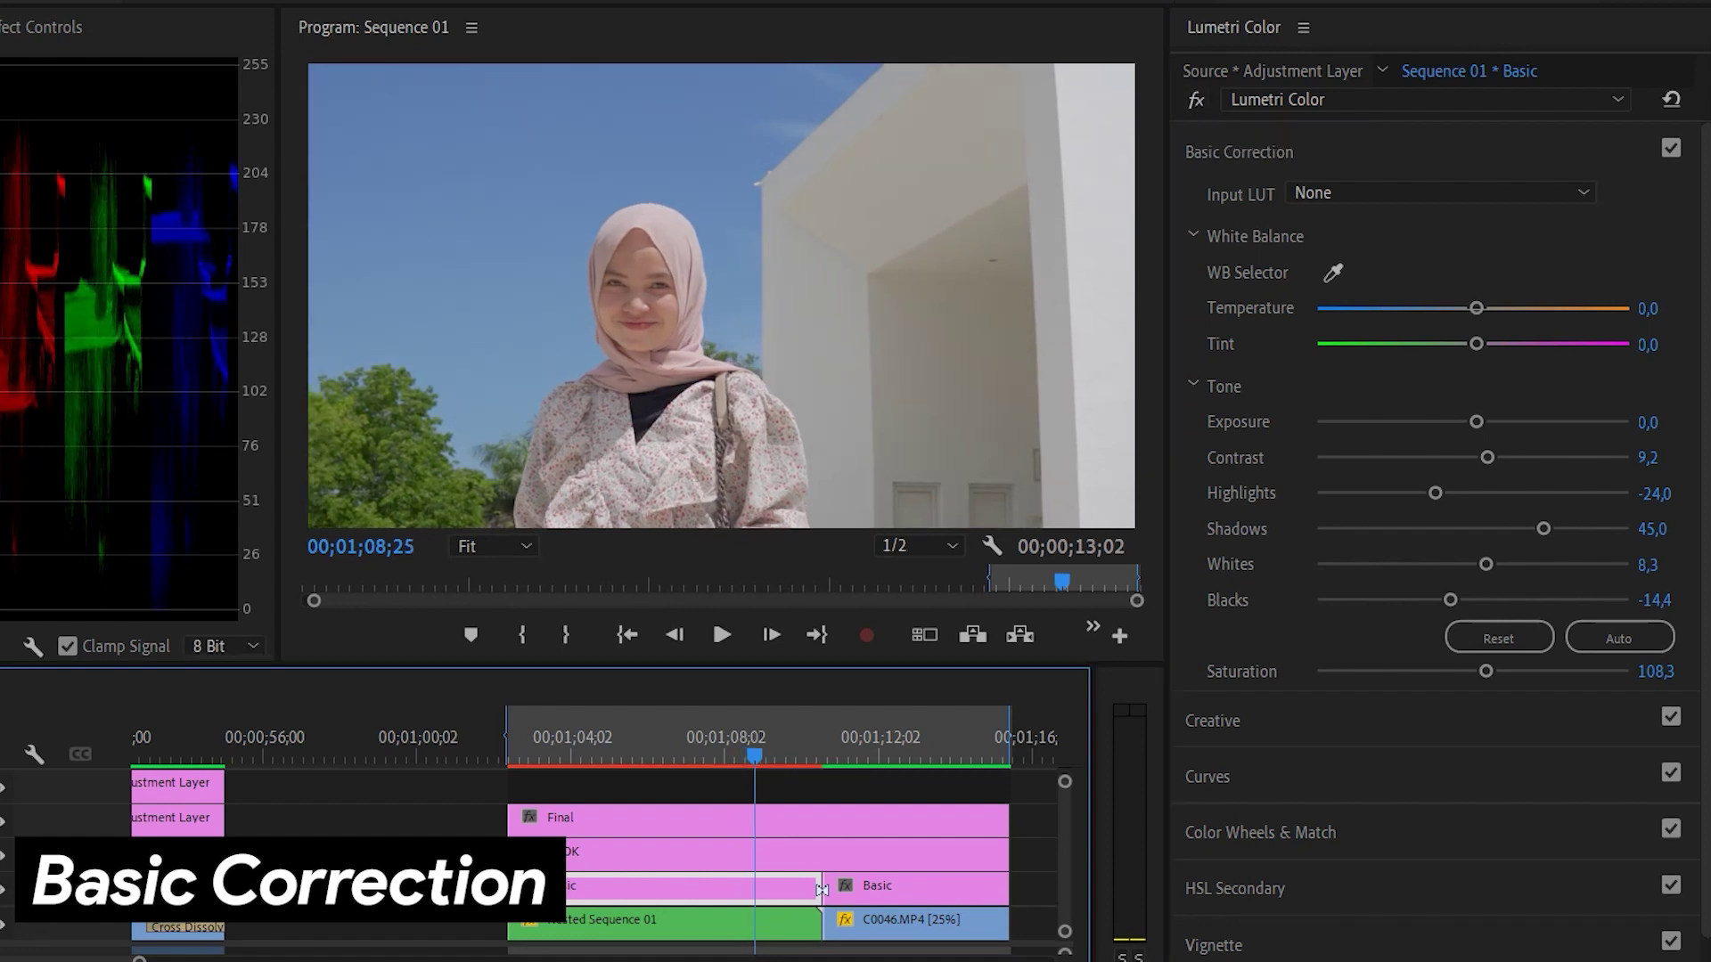
# - Set the Basic layer's white balance to Temperature 6,6 and Tint -3,9, and compare the image with and without the correction
pyautogui.moveTo(1476, 308); pyautogui.dragTo(1483, 308)
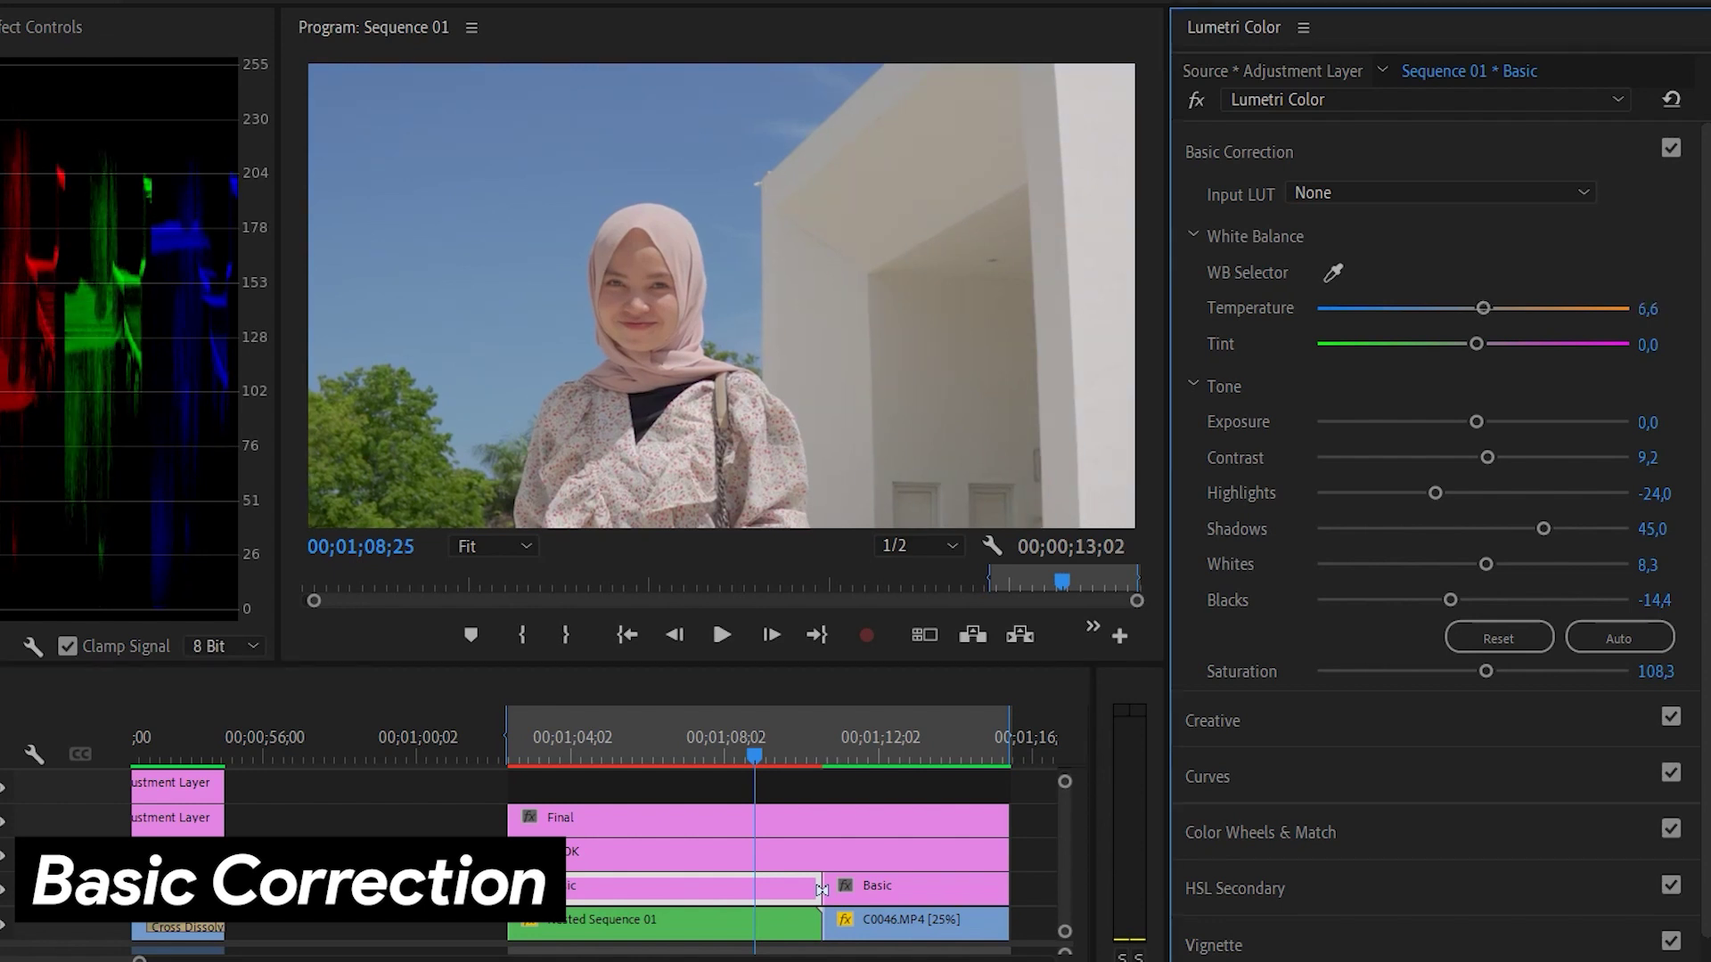
pyautogui.moveTo(1477, 344); pyautogui.dragTo(1466, 344)
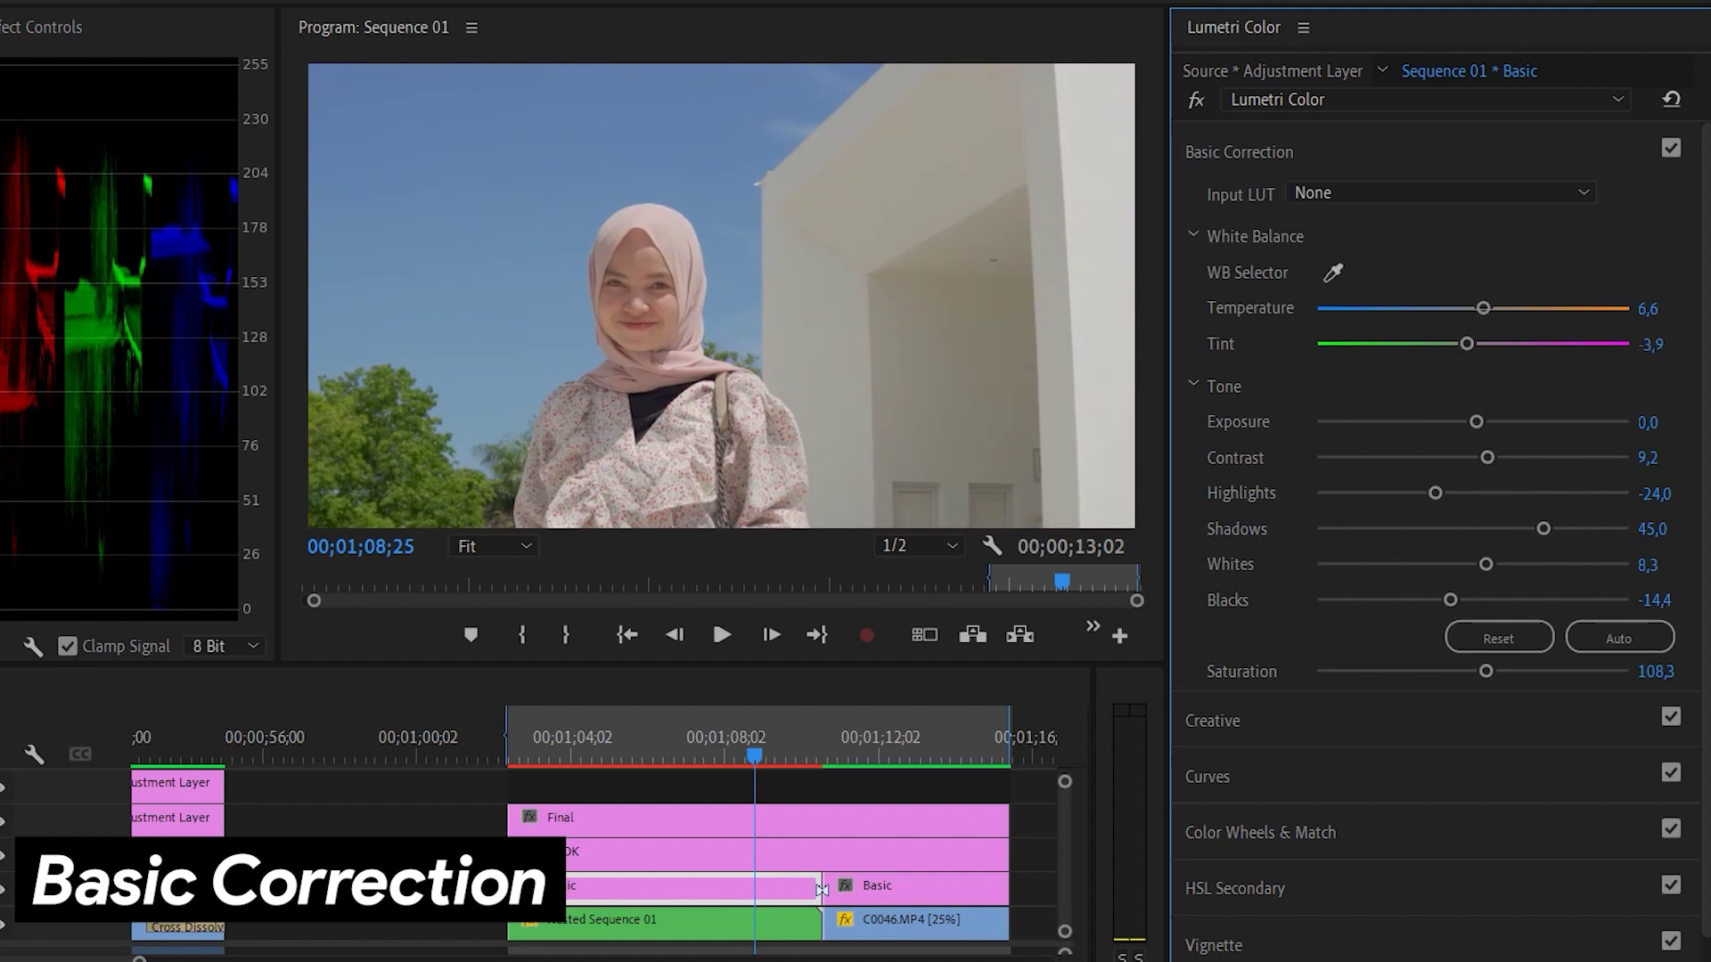
pyautogui.click(1196, 99)
pyautogui.click(1195, 99)
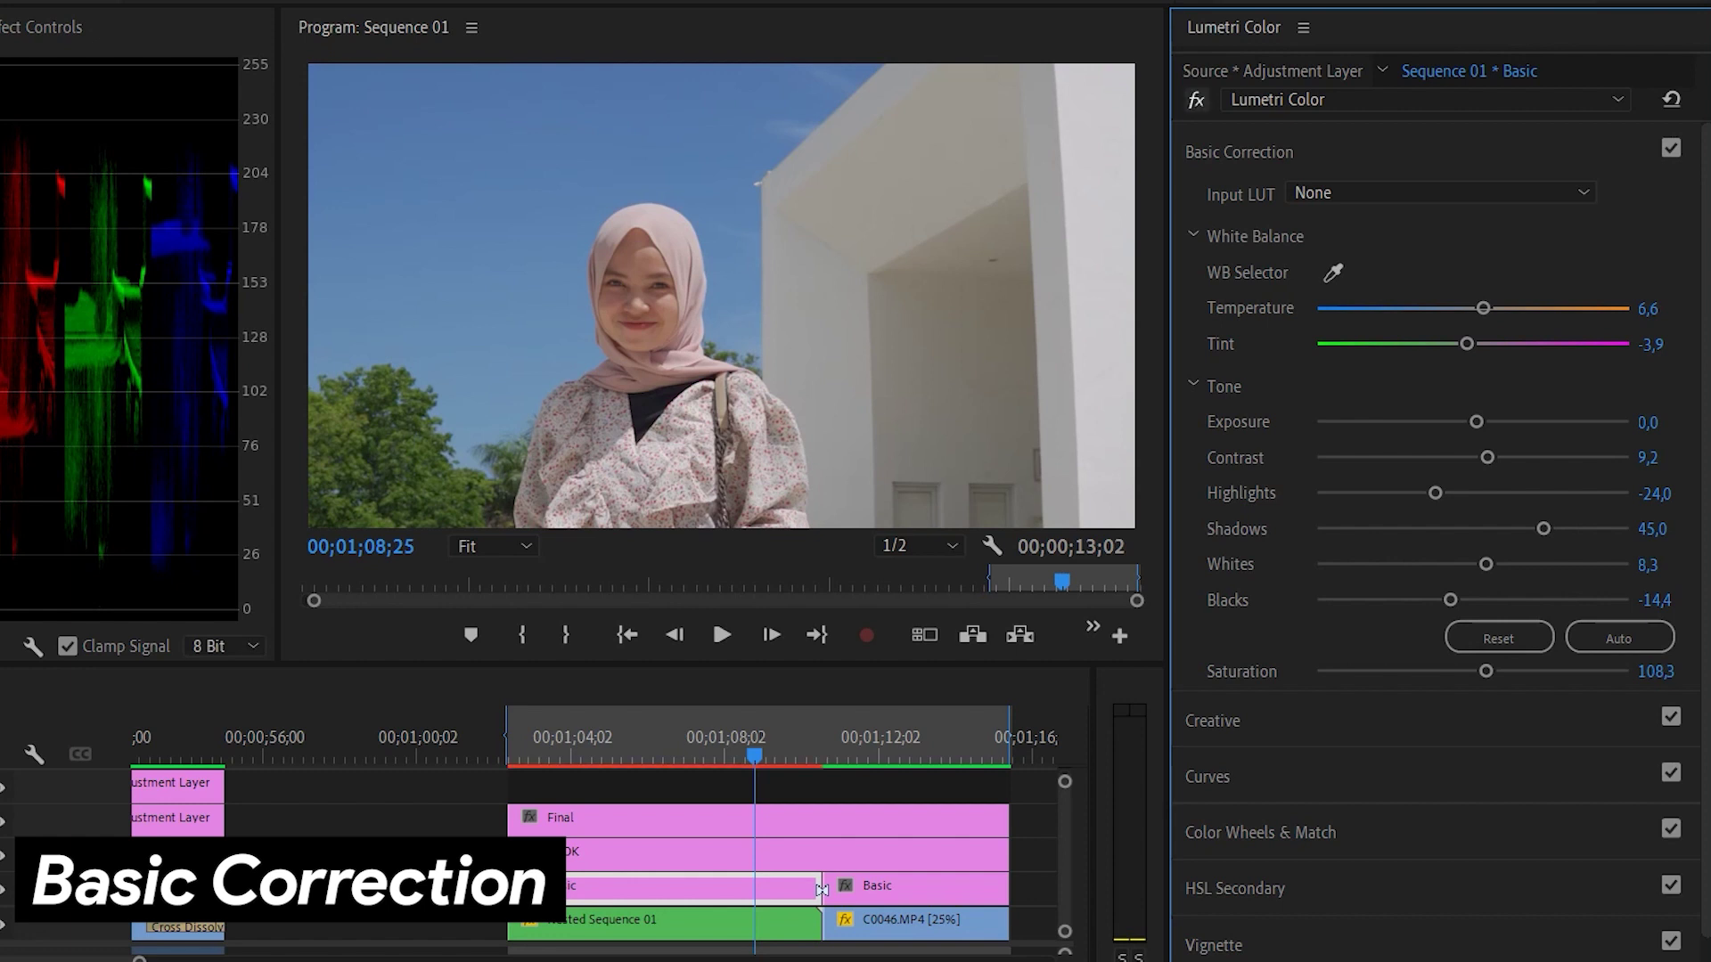
pyautogui.click(1195, 99)
pyautogui.click(1196, 99)
pyautogui.click(1196, 99)
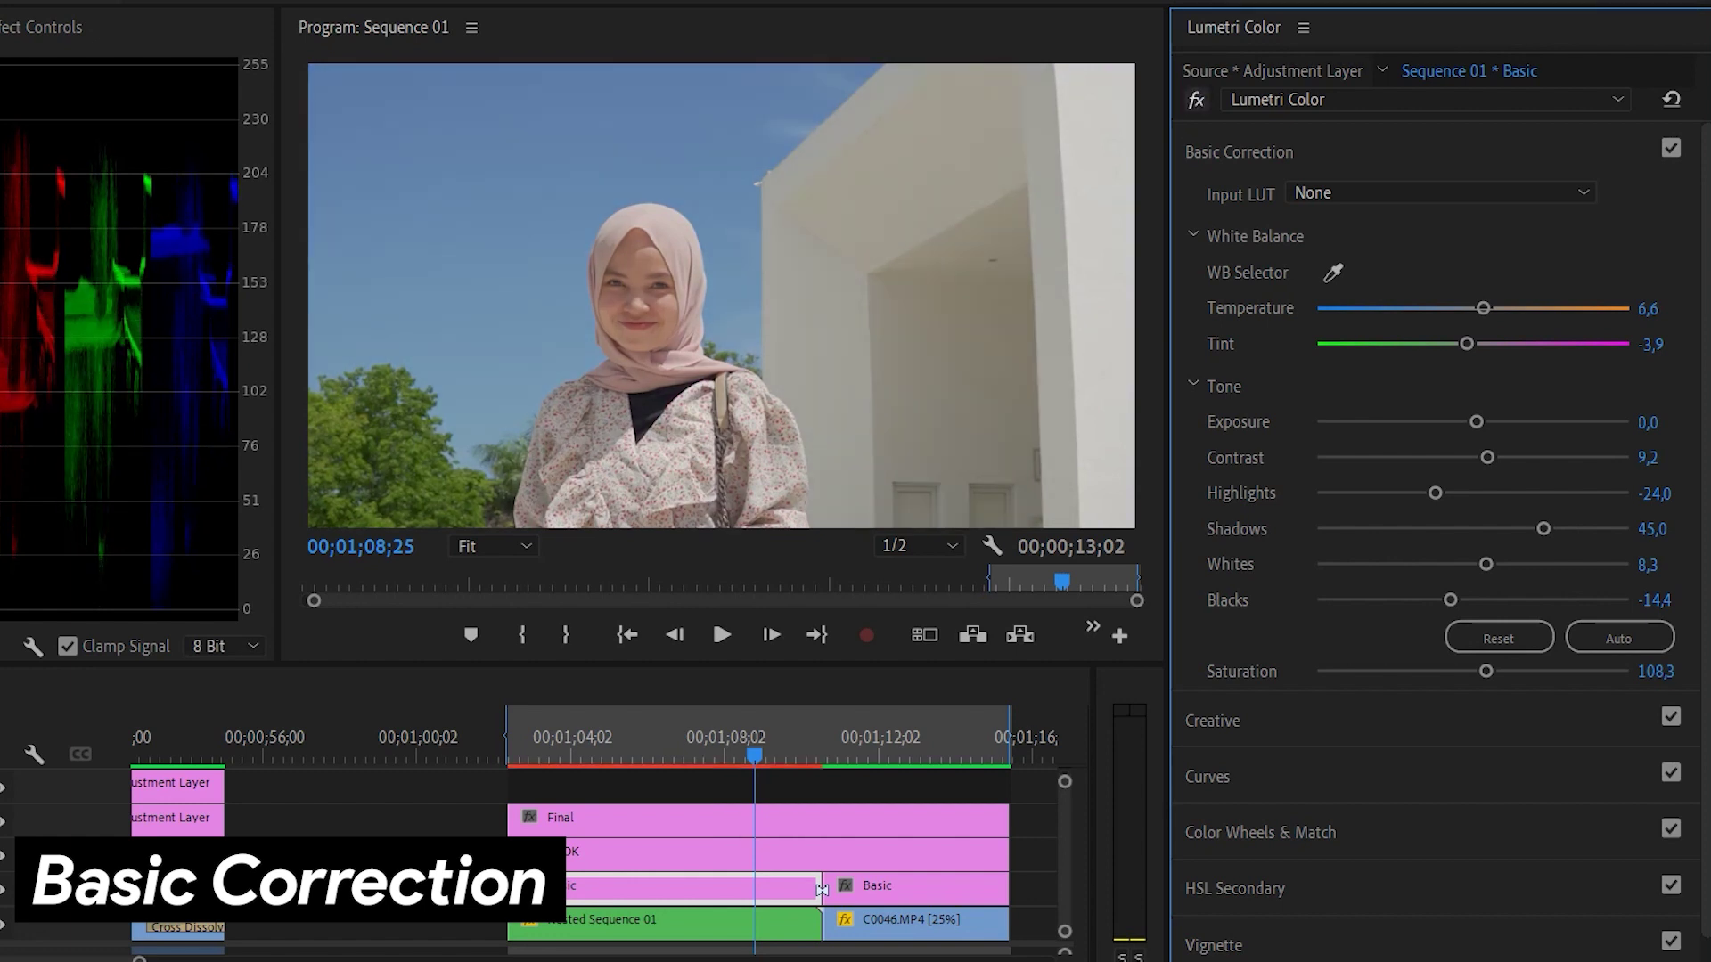
pyautogui.click(1196, 99)
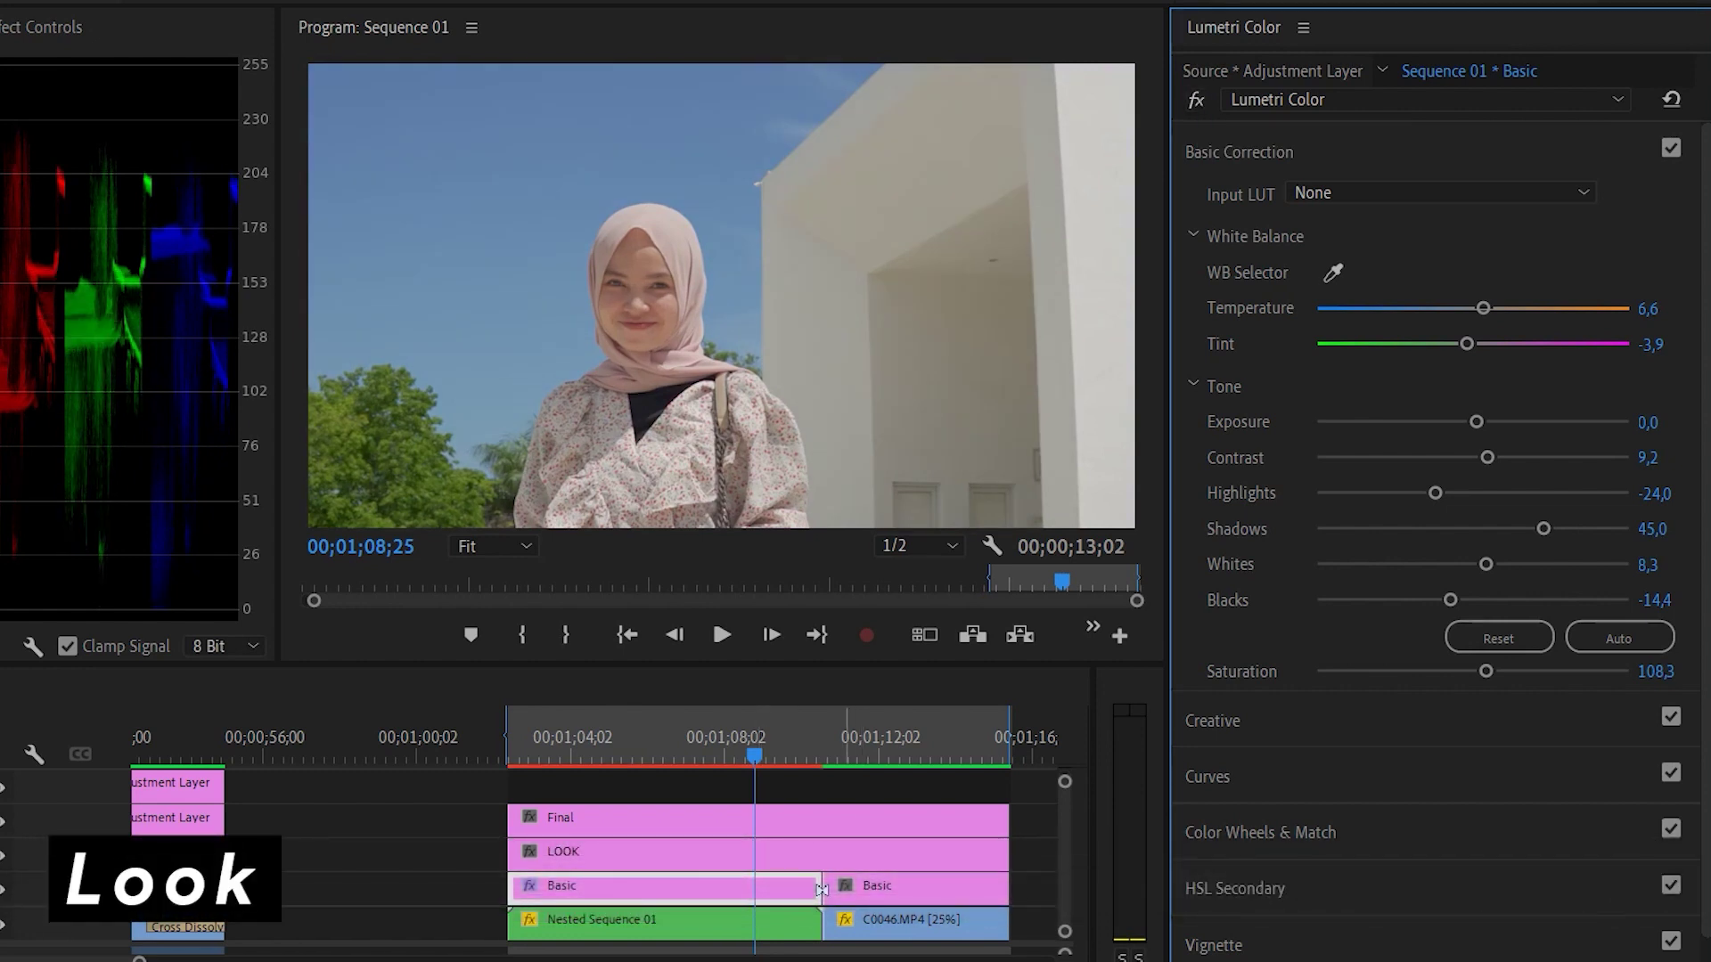
# - Tint the LOOK layer with the color wheels: midtones toward cyan, shadows toward orange-yellow, highlights toward pink, and compare with the section off
pyautogui.click(677, 854)
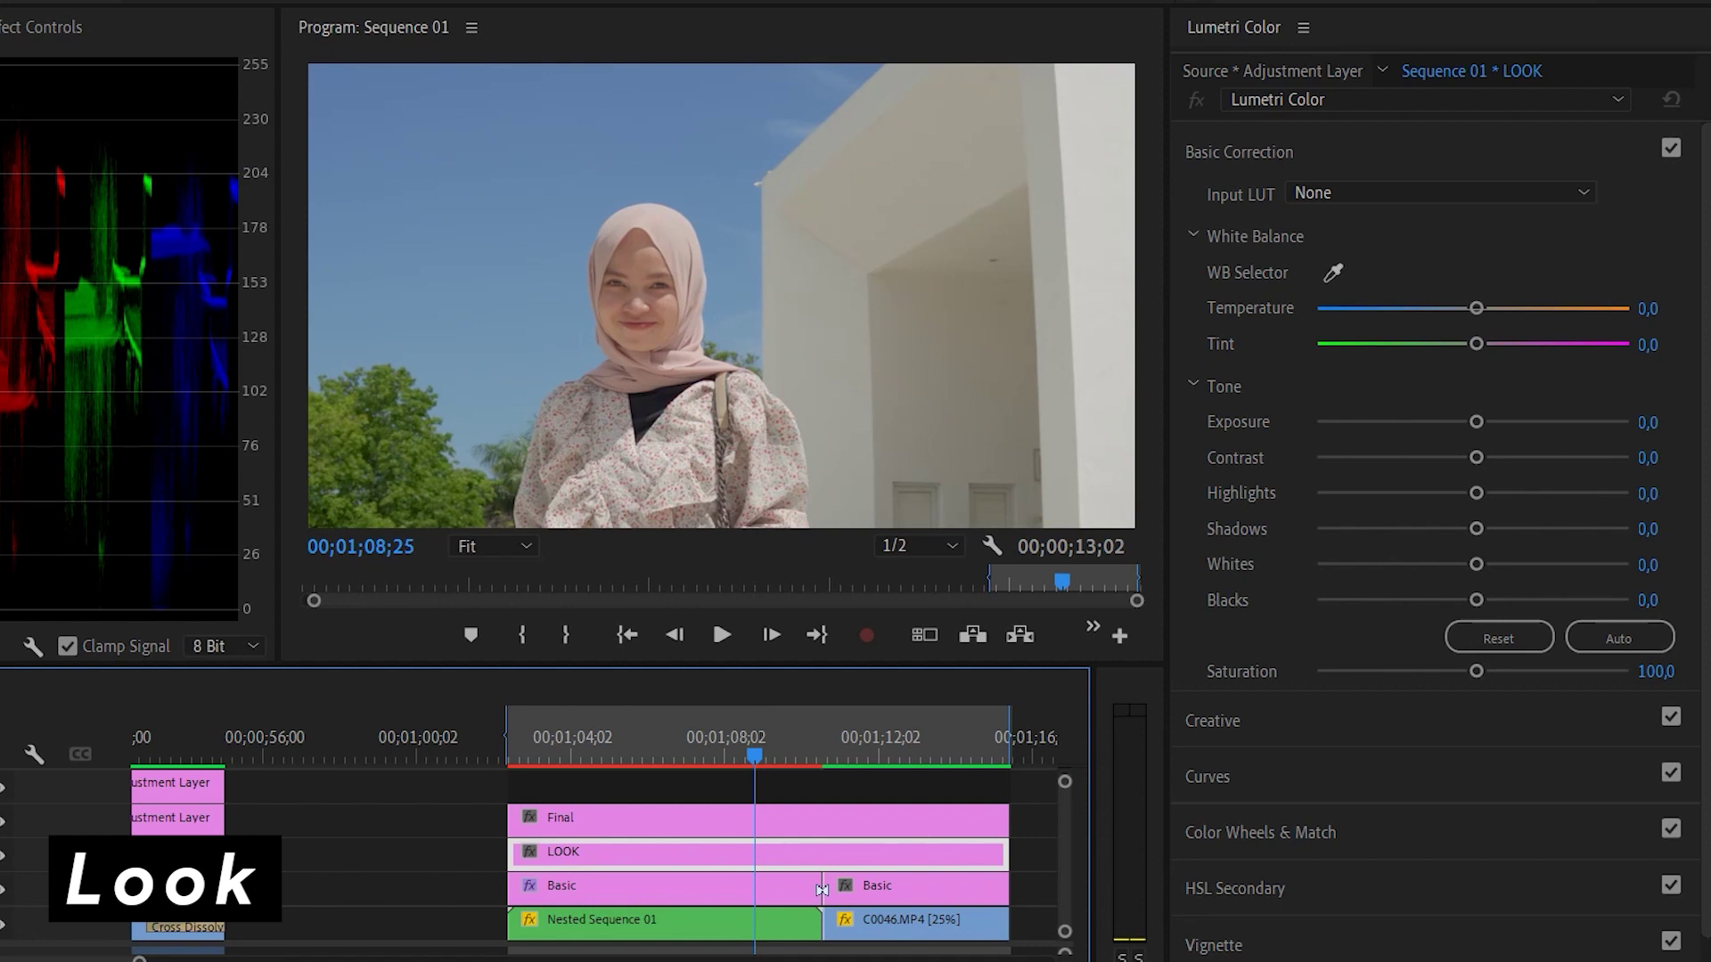
pyautogui.click(1238, 152)
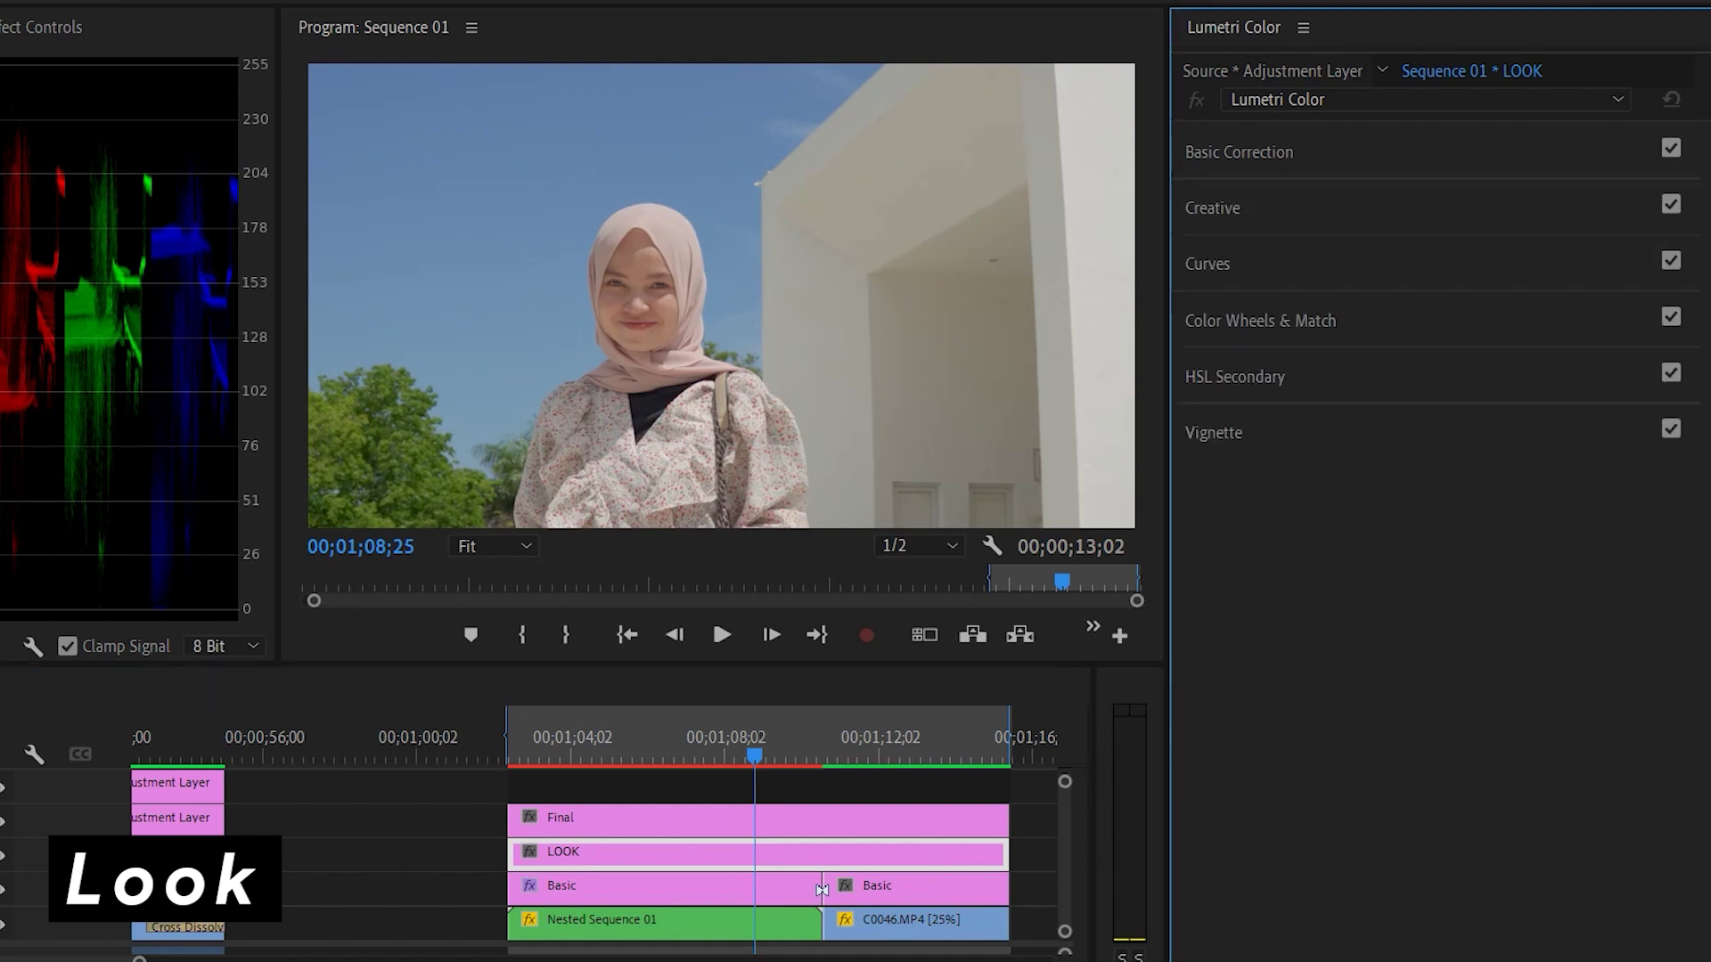
pyautogui.click(1260, 320)
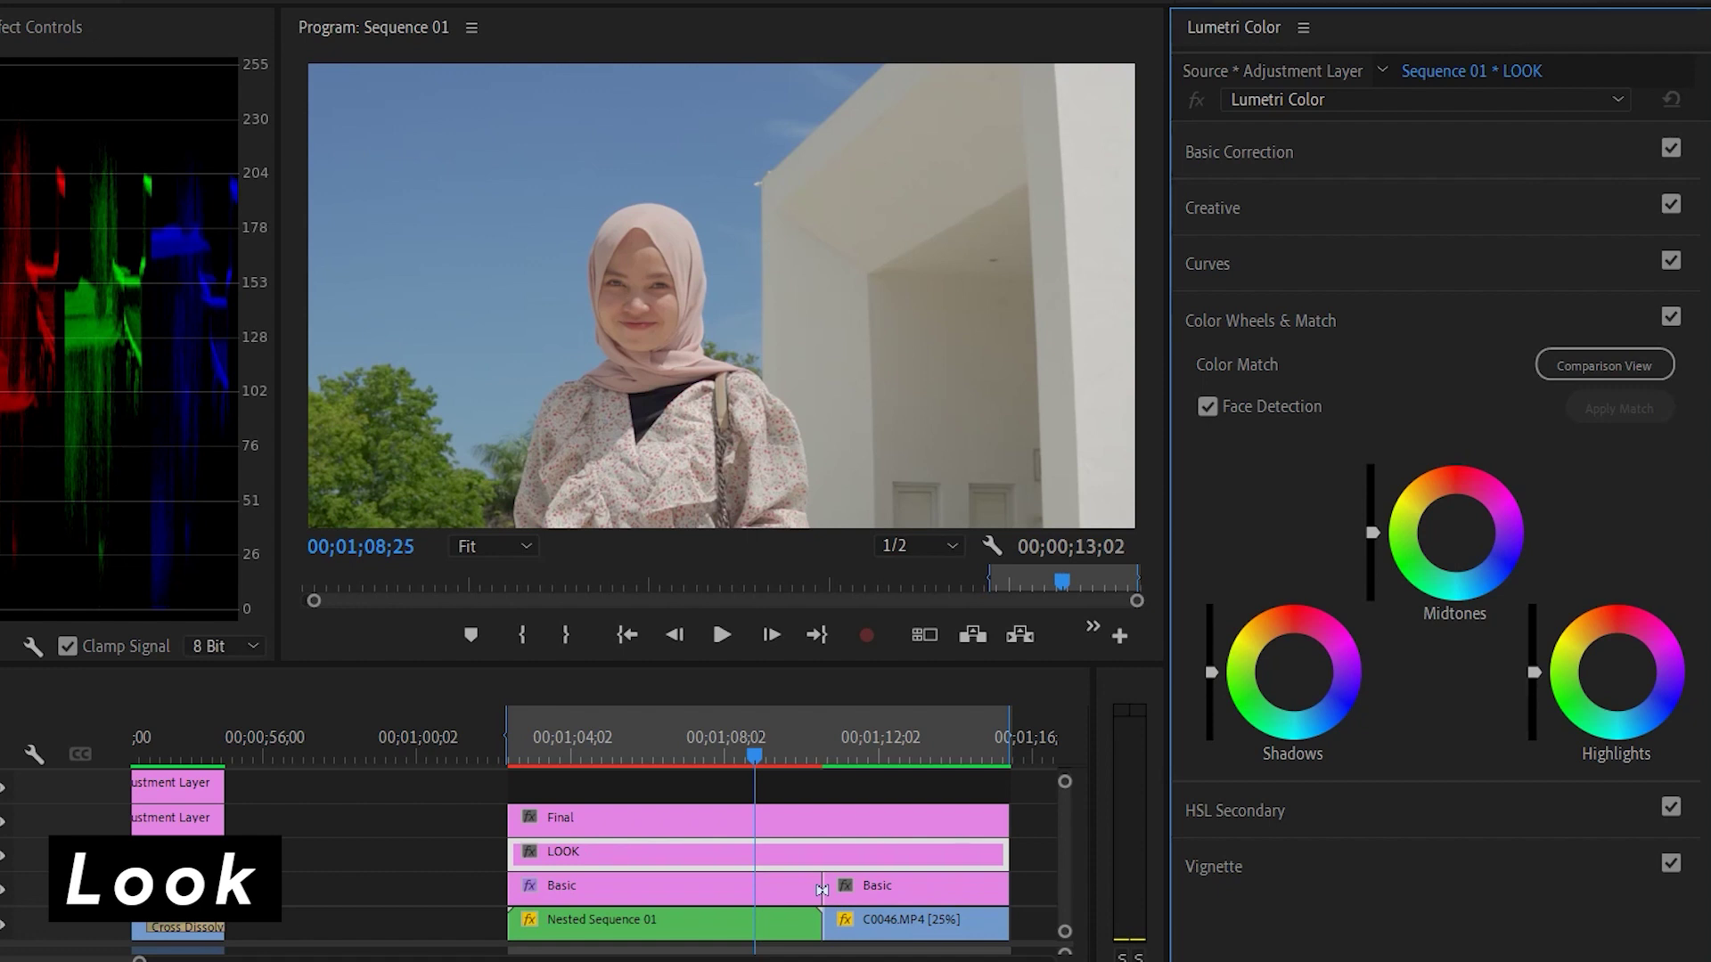
pyautogui.click(1455, 532)
pyautogui.moveTo(1455, 534); pyautogui.dragTo(1456, 552)
pyautogui.moveTo(1294, 672); pyautogui.dragTo(1281, 660)
pyautogui.moveTo(1618, 673); pyautogui.dragTo(1628, 665)
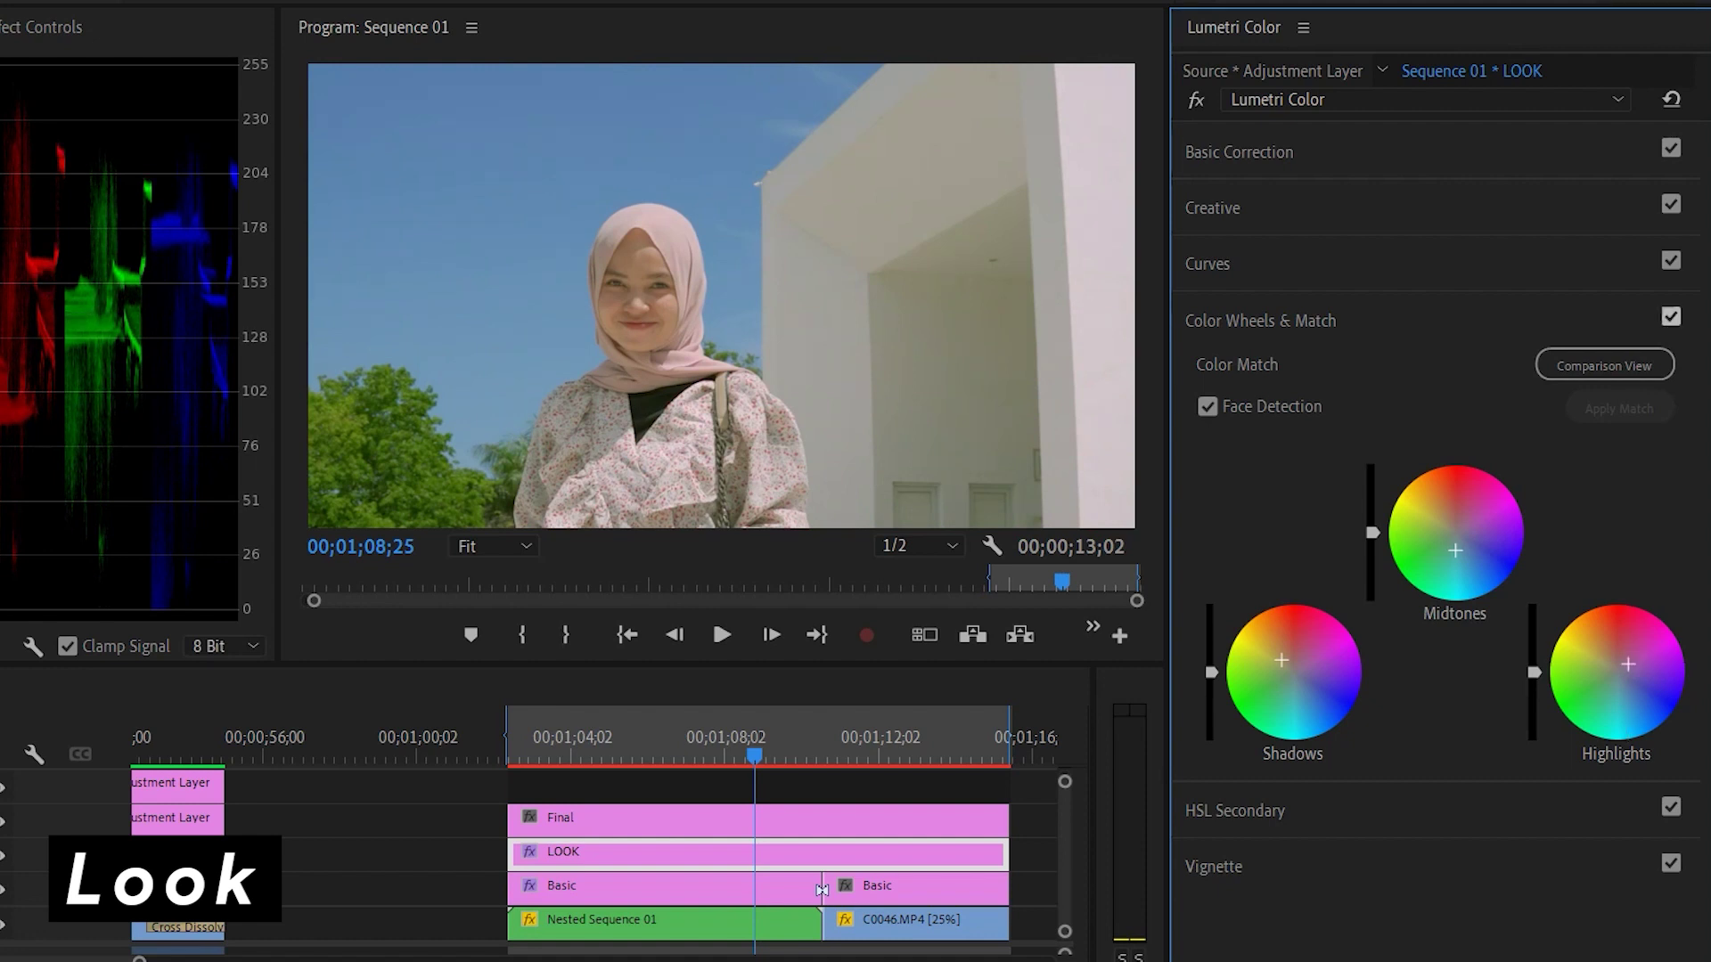
pyautogui.click(1670, 316)
pyautogui.click(1671, 316)
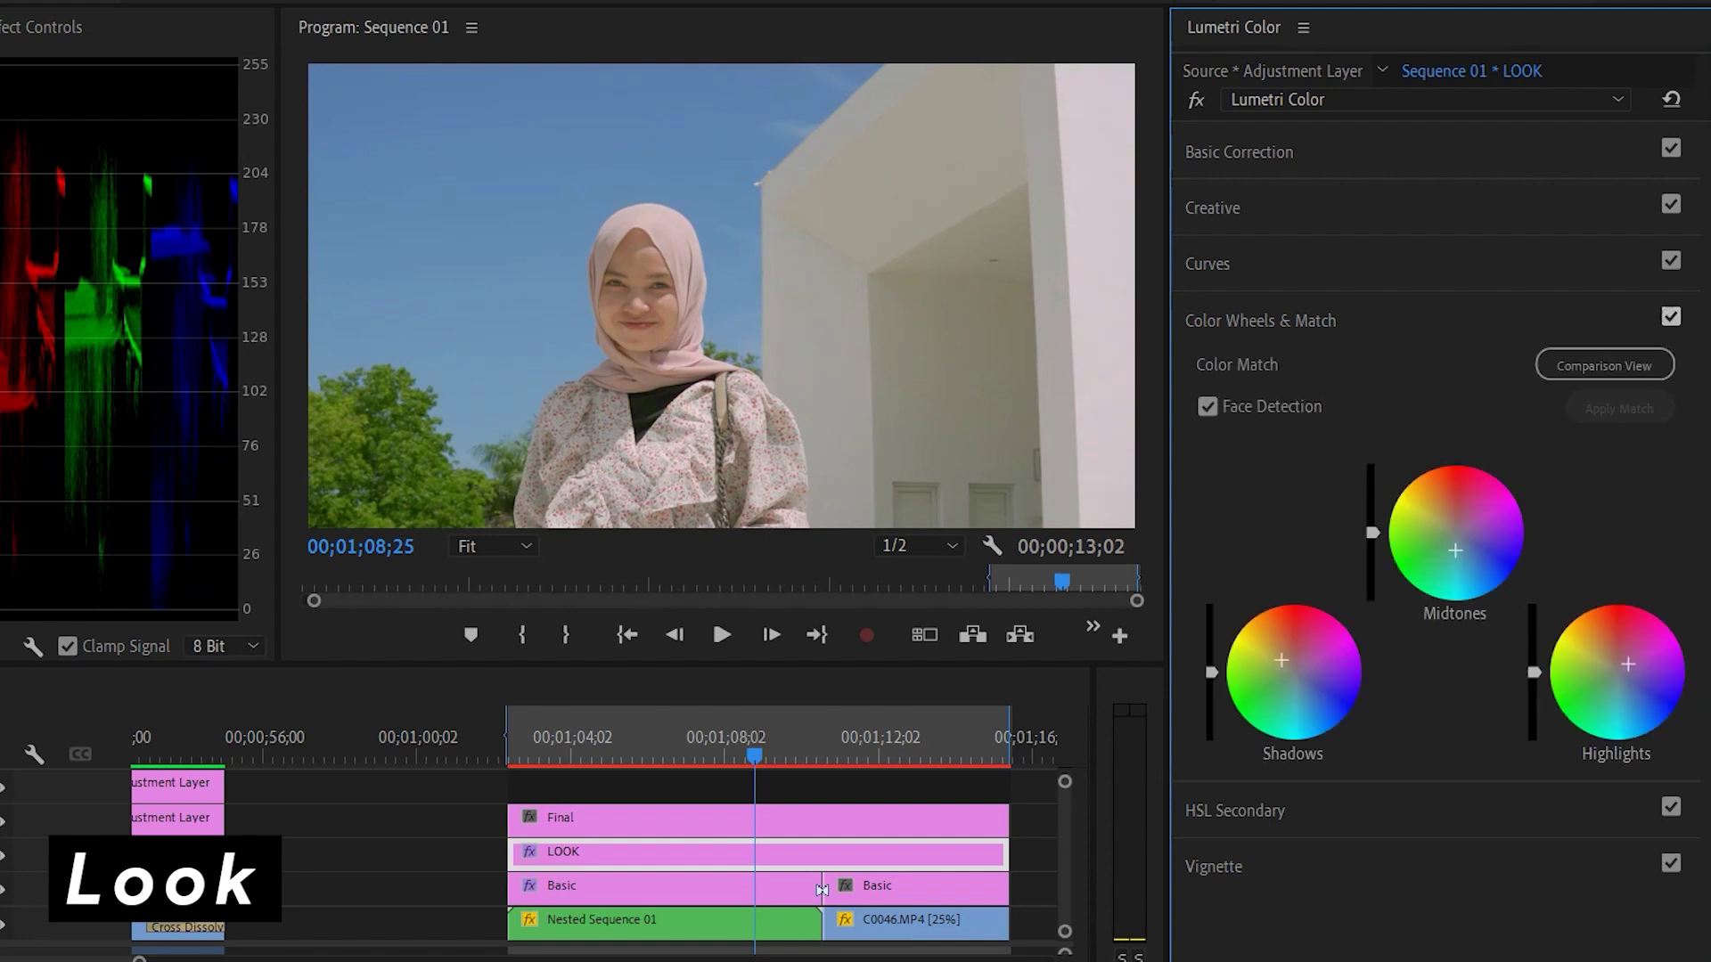
# - Raise the LOOK layer's midtone luminance, slightly lower the shadows, slightly raise the highlights, and compare with the effect off
pyautogui.moveTo(1372, 532); pyautogui.dragTo(1372, 517)
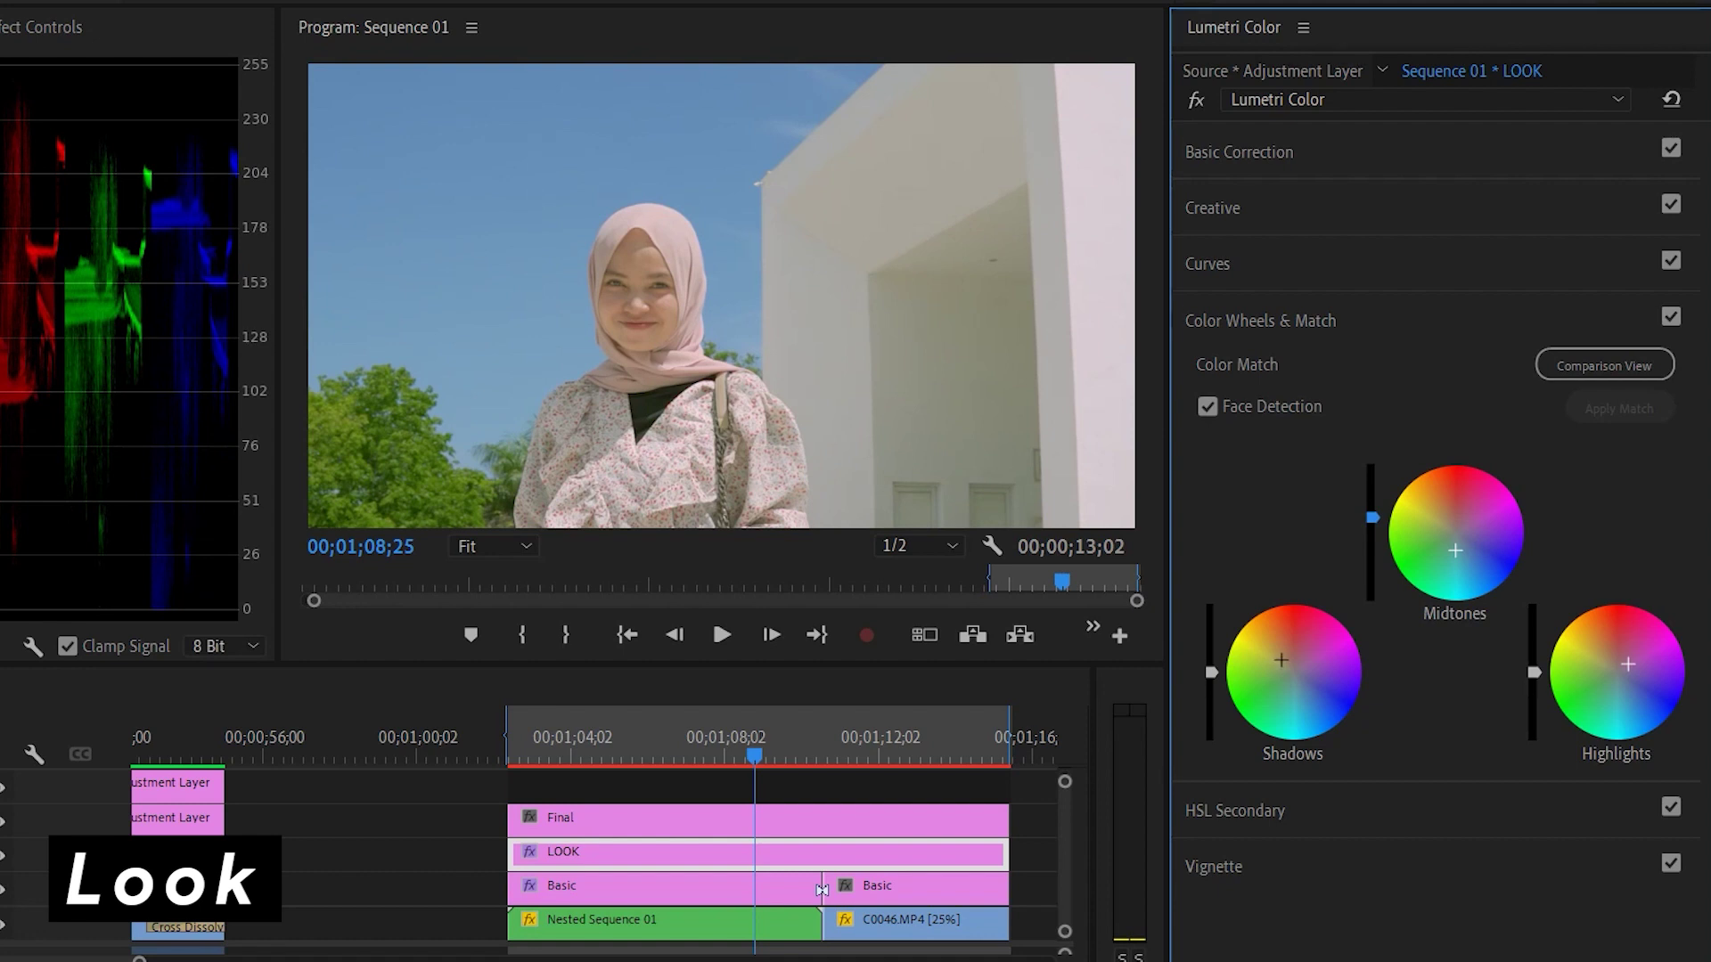
pyautogui.moveTo(1211, 672); pyautogui.dragTo(1211, 677)
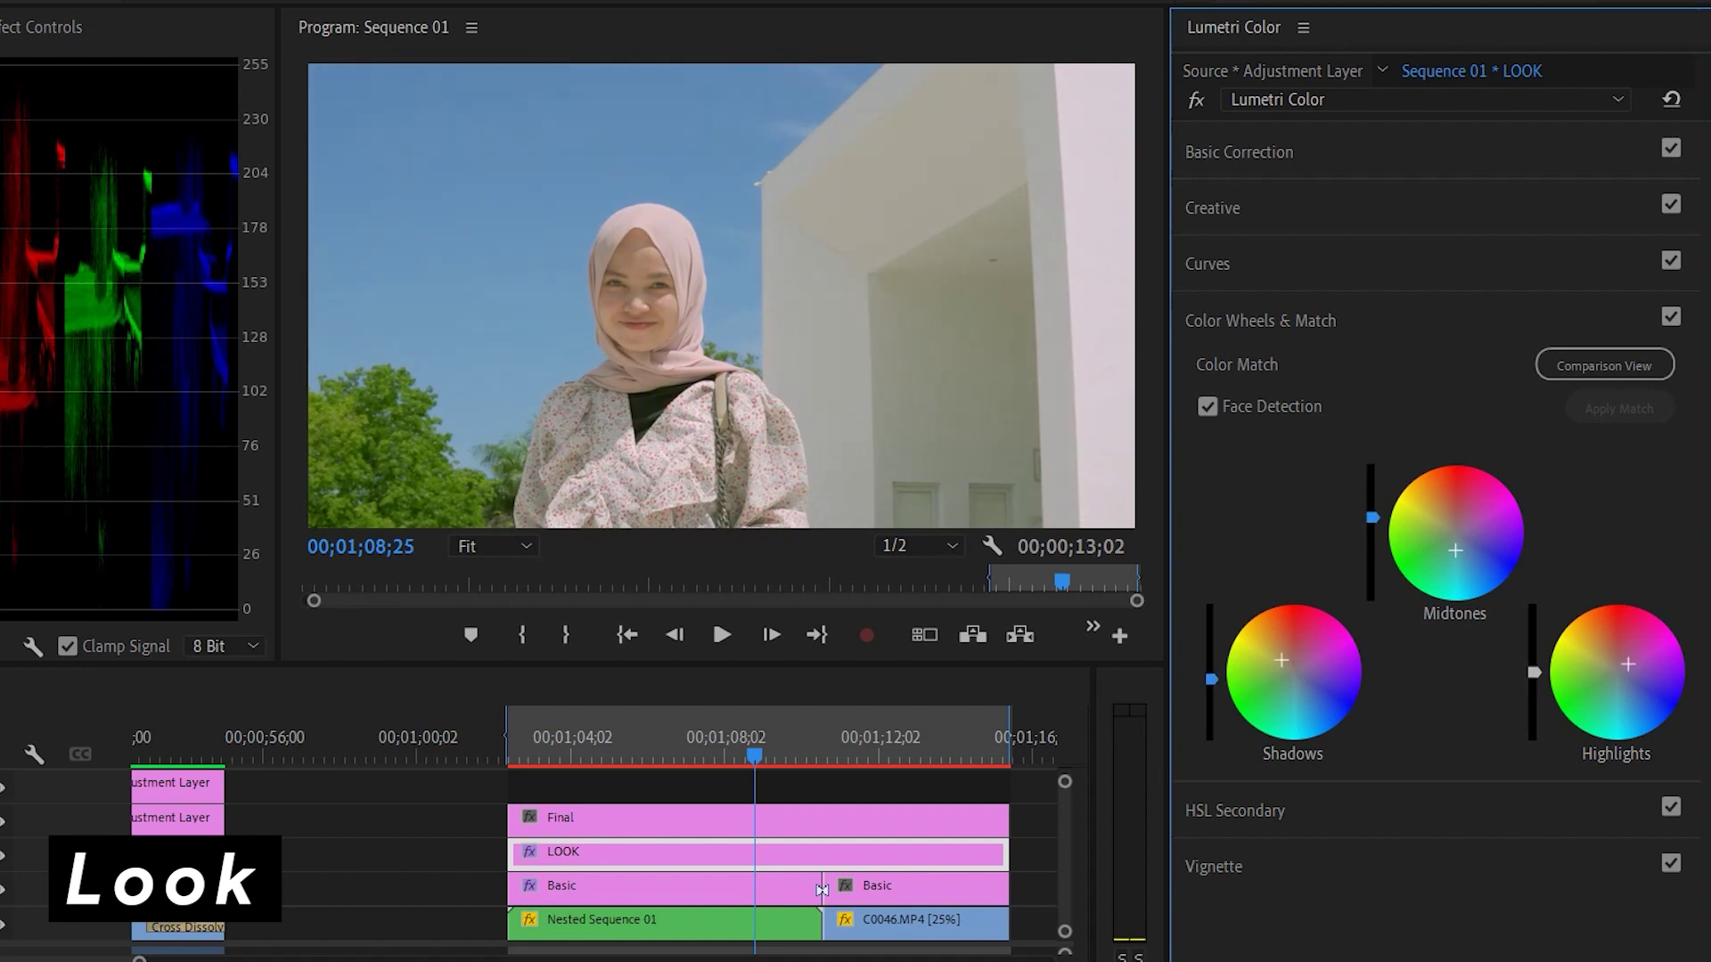
pyautogui.moveTo(1533, 673); pyautogui.dragTo(1533, 666)
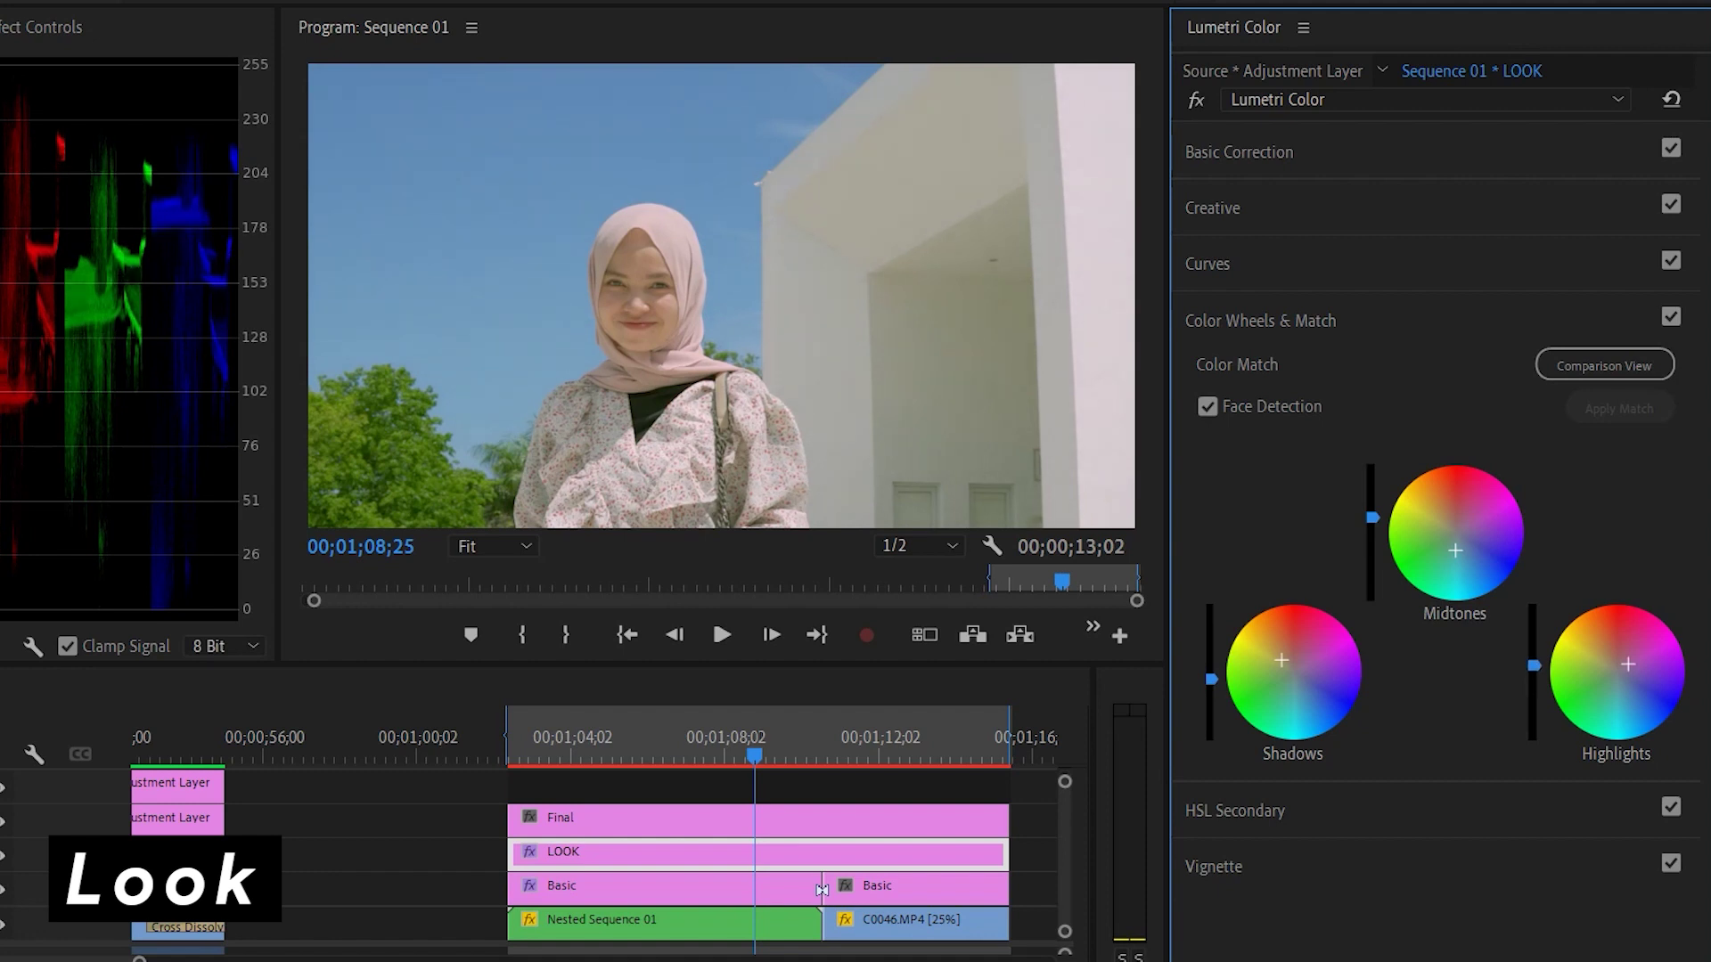
pyautogui.click(1196, 99)
pyautogui.click(1196, 98)
pyautogui.click(1260, 321)
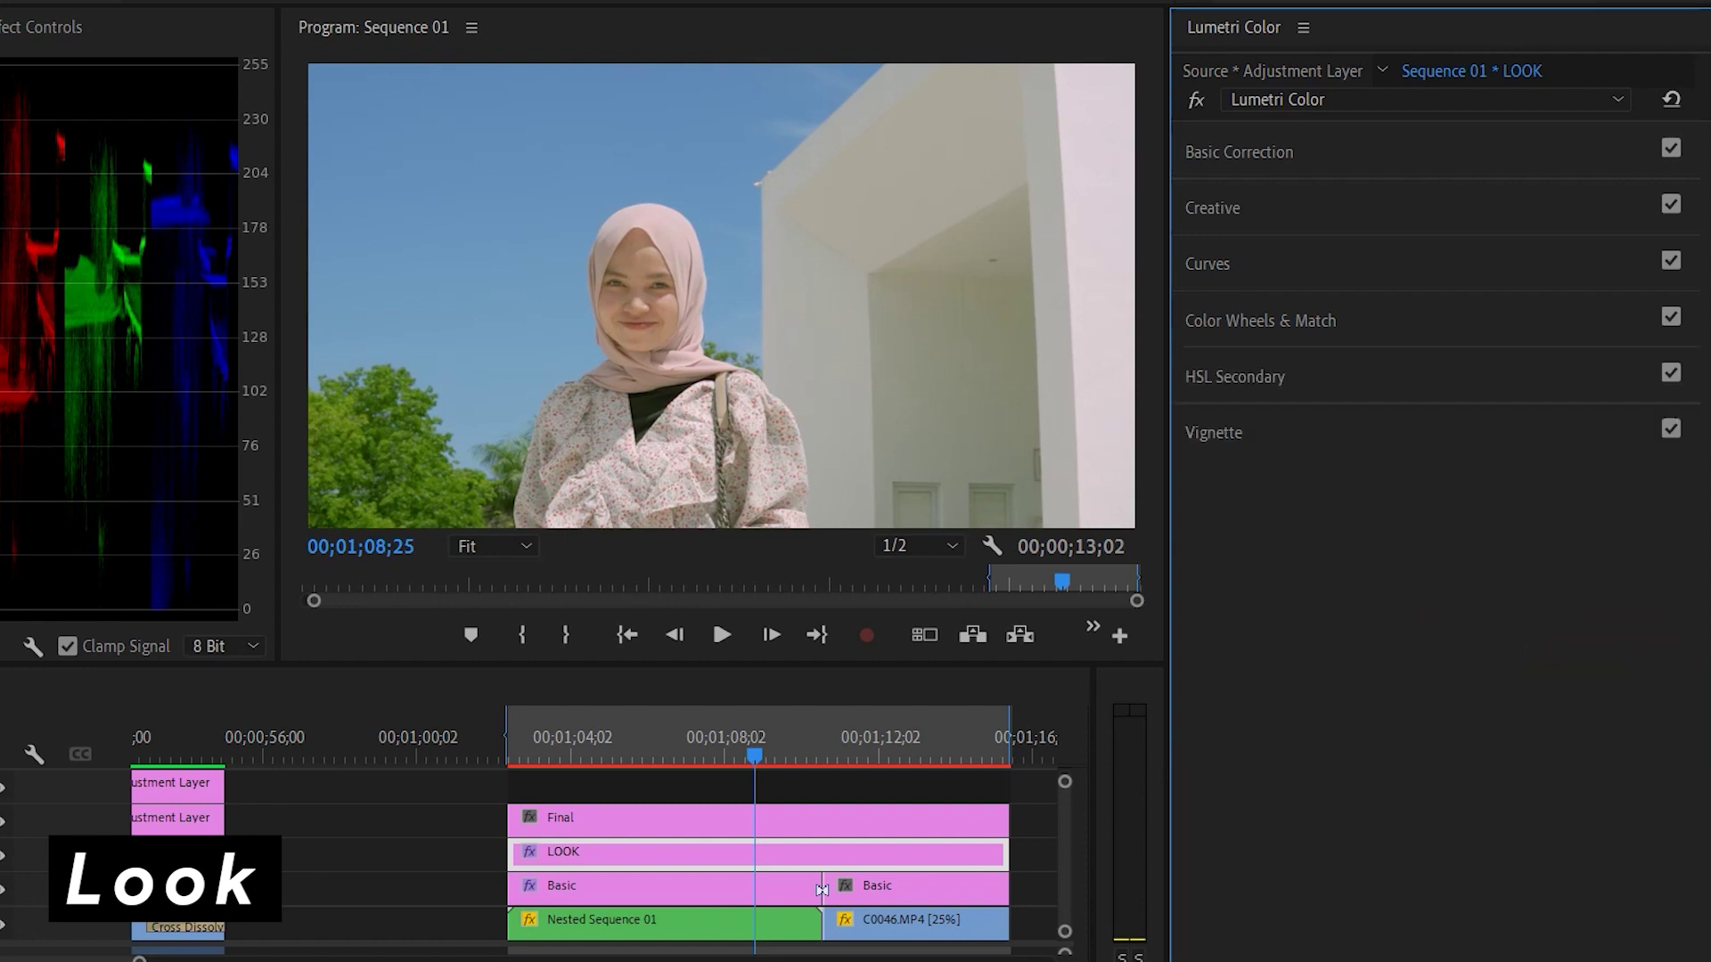
# - In the LOOK layer's Hue vs Sat curve, sample the blue sky and raise its saturation with the middle point
pyautogui.click(1207, 263)
pyautogui.scroll(-1, 1438, 535)
pyautogui.scroll(-5, 1438, 534)
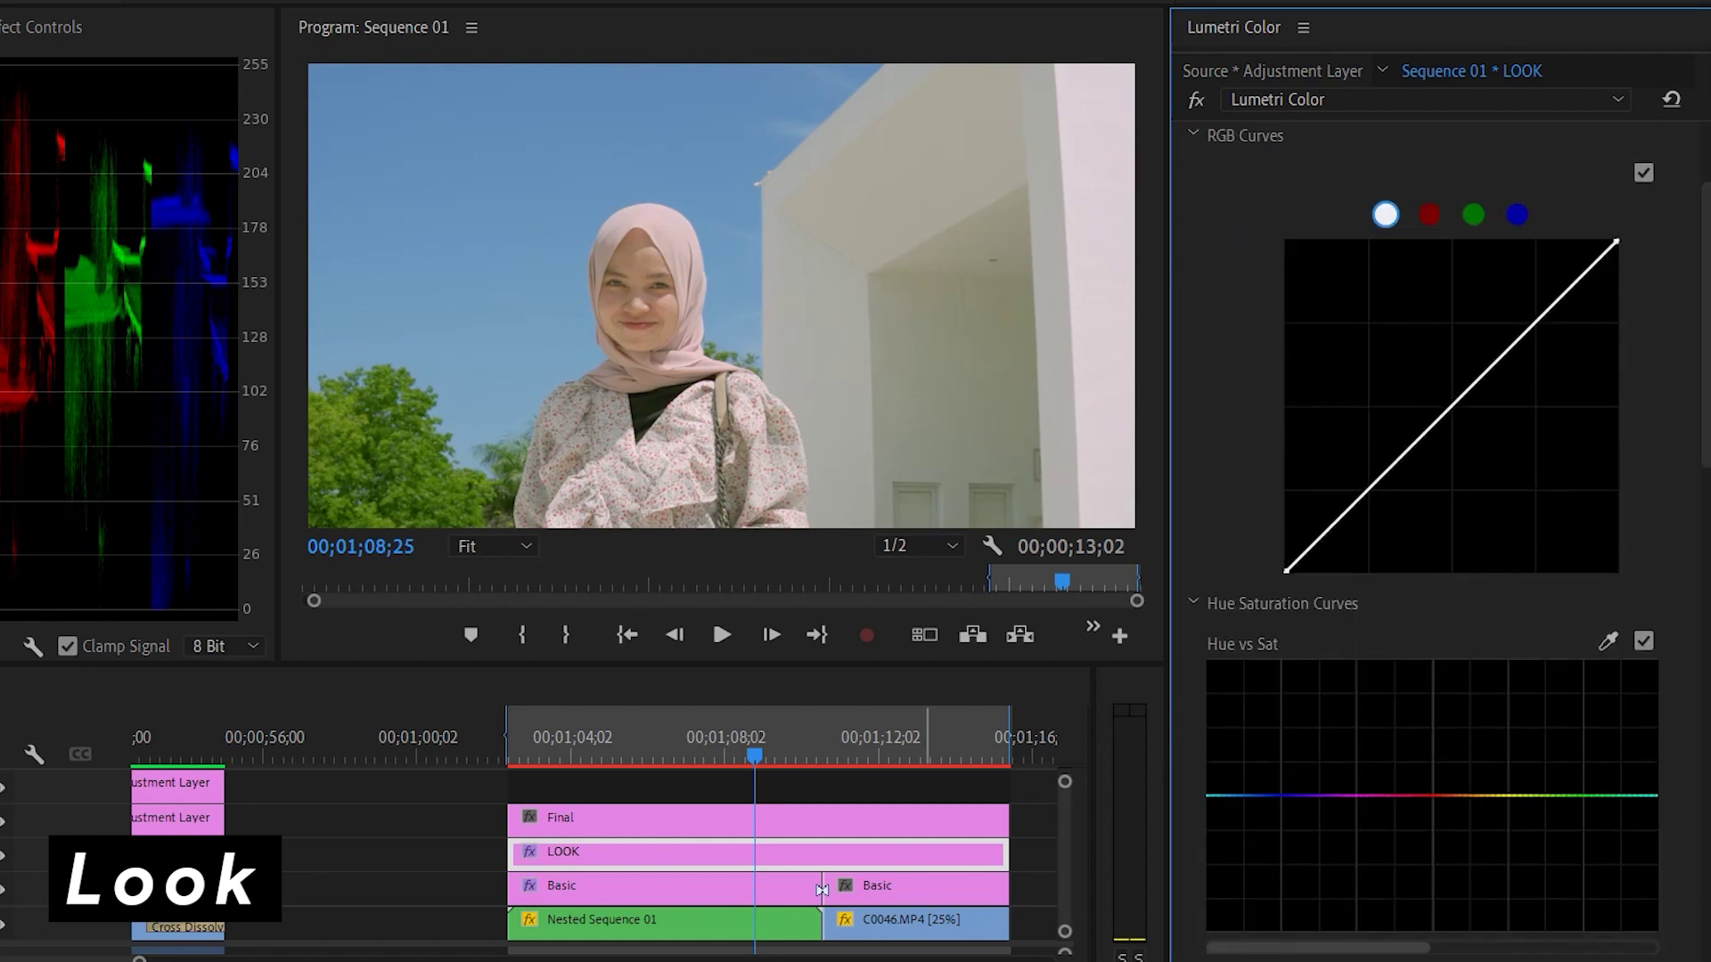
pyautogui.scroll(-3, 1433, 535)
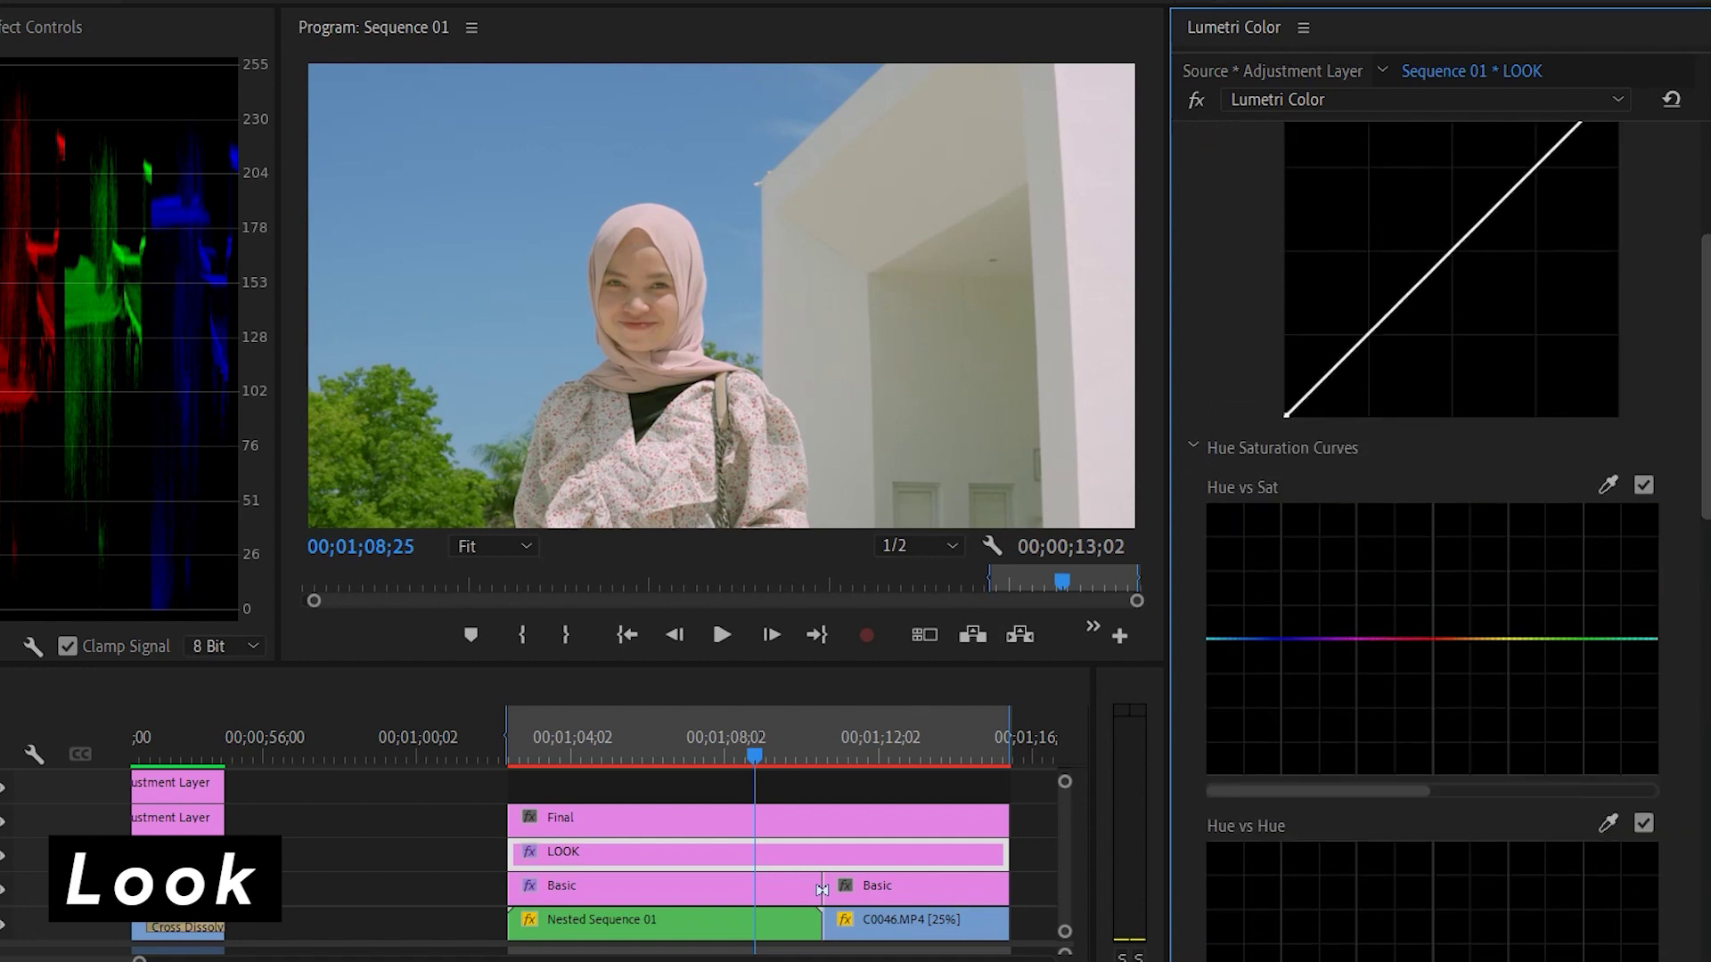
pyautogui.moveTo(1707, 376); pyautogui.dragTo(1707, 535)
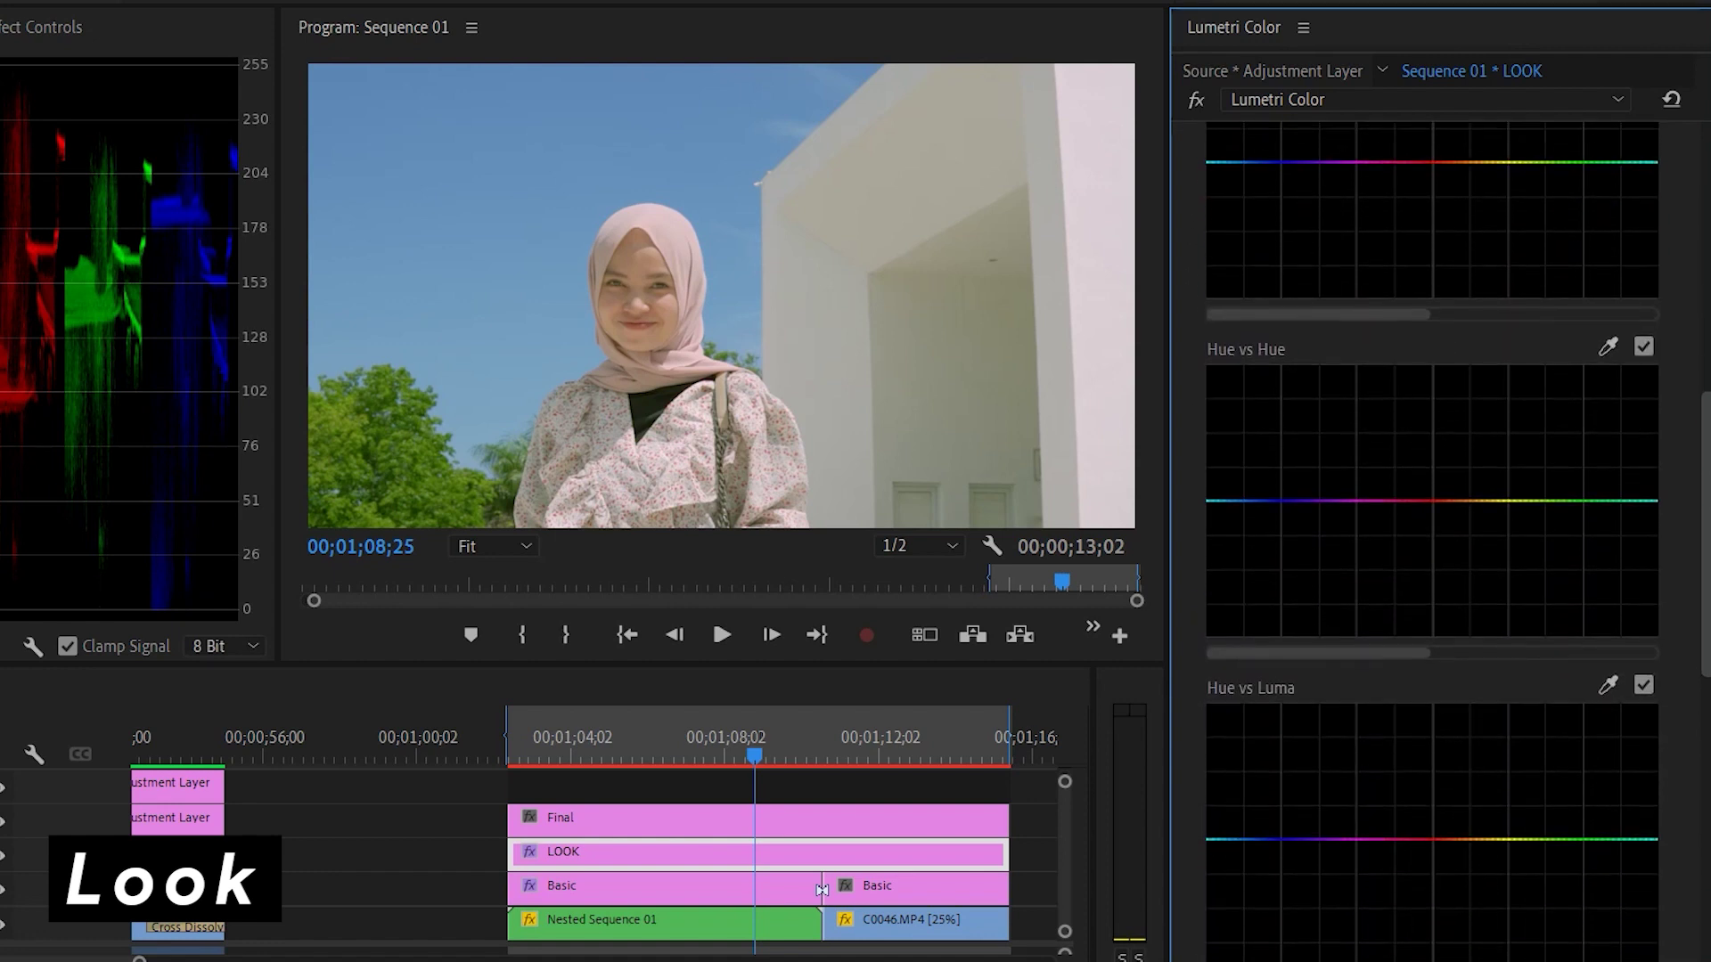
pyautogui.scroll(4, 1432, 534)
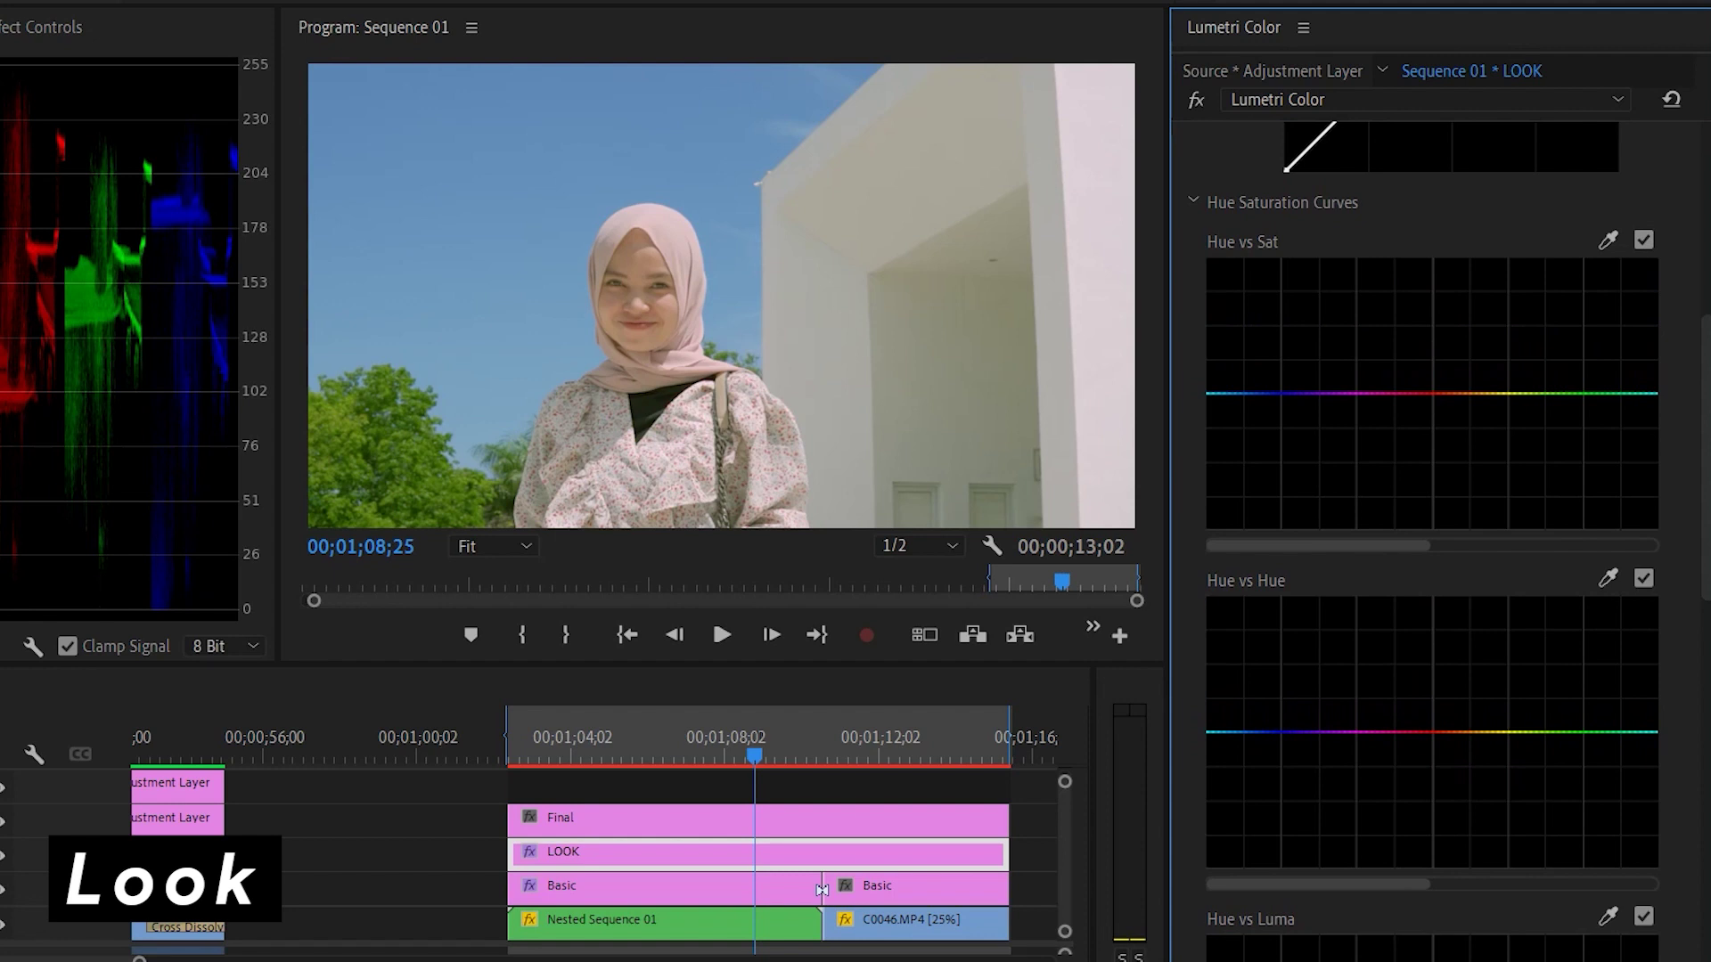
pyautogui.click(1609, 240)
pyautogui.click(525, 214)
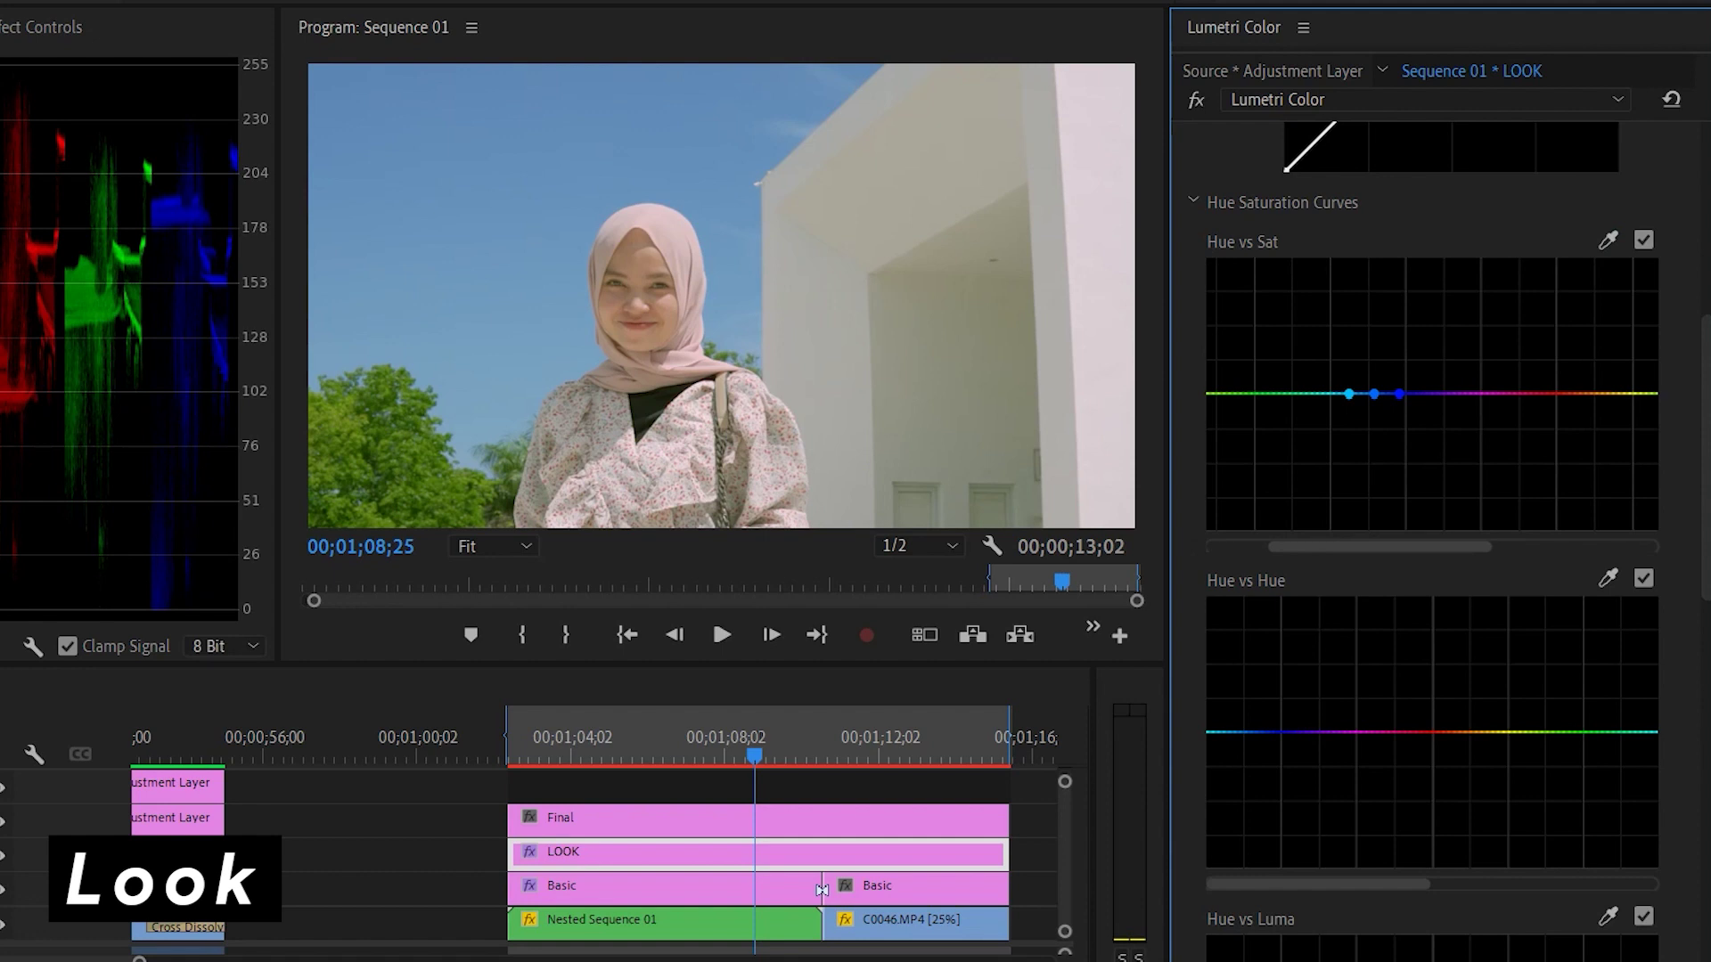
pyautogui.moveTo(1374, 394); pyautogui.dragTo(1375, 350)
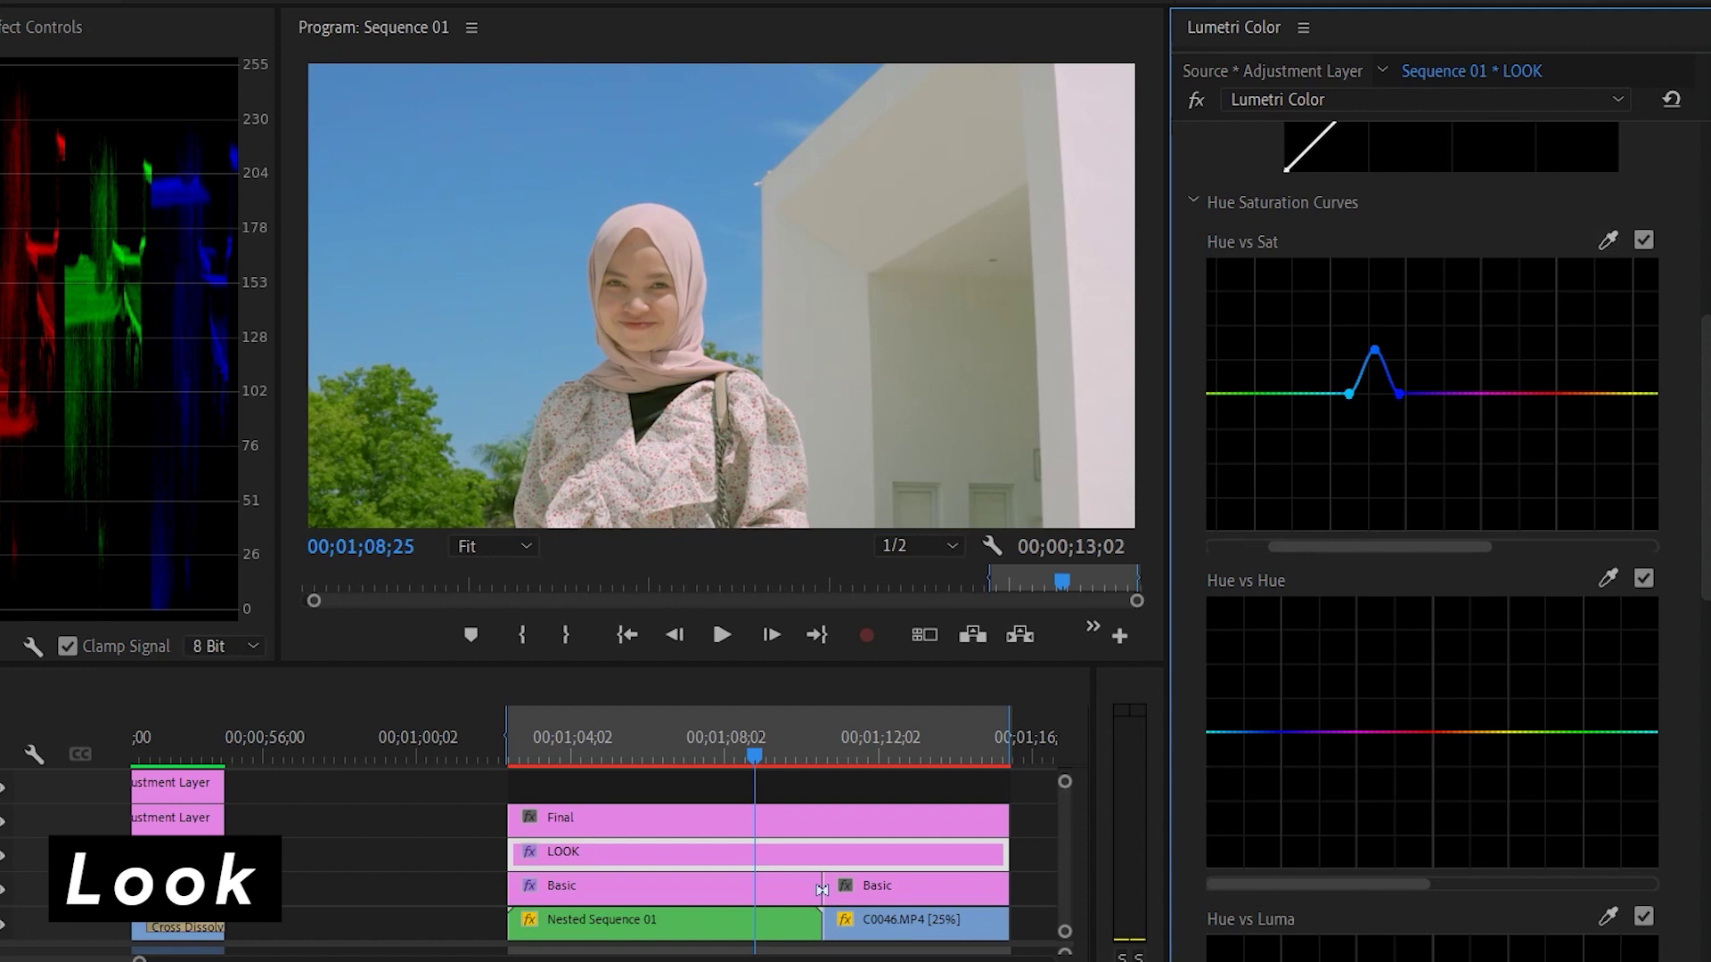
# - Sample the tree's green in the Hue vs Sat curve and pull the yellow-green range down into a flat-bottomed dip
pyautogui.click(384, 437)
pyautogui.moveTo(1380, 546); pyautogui.dragTo(1376, 547)
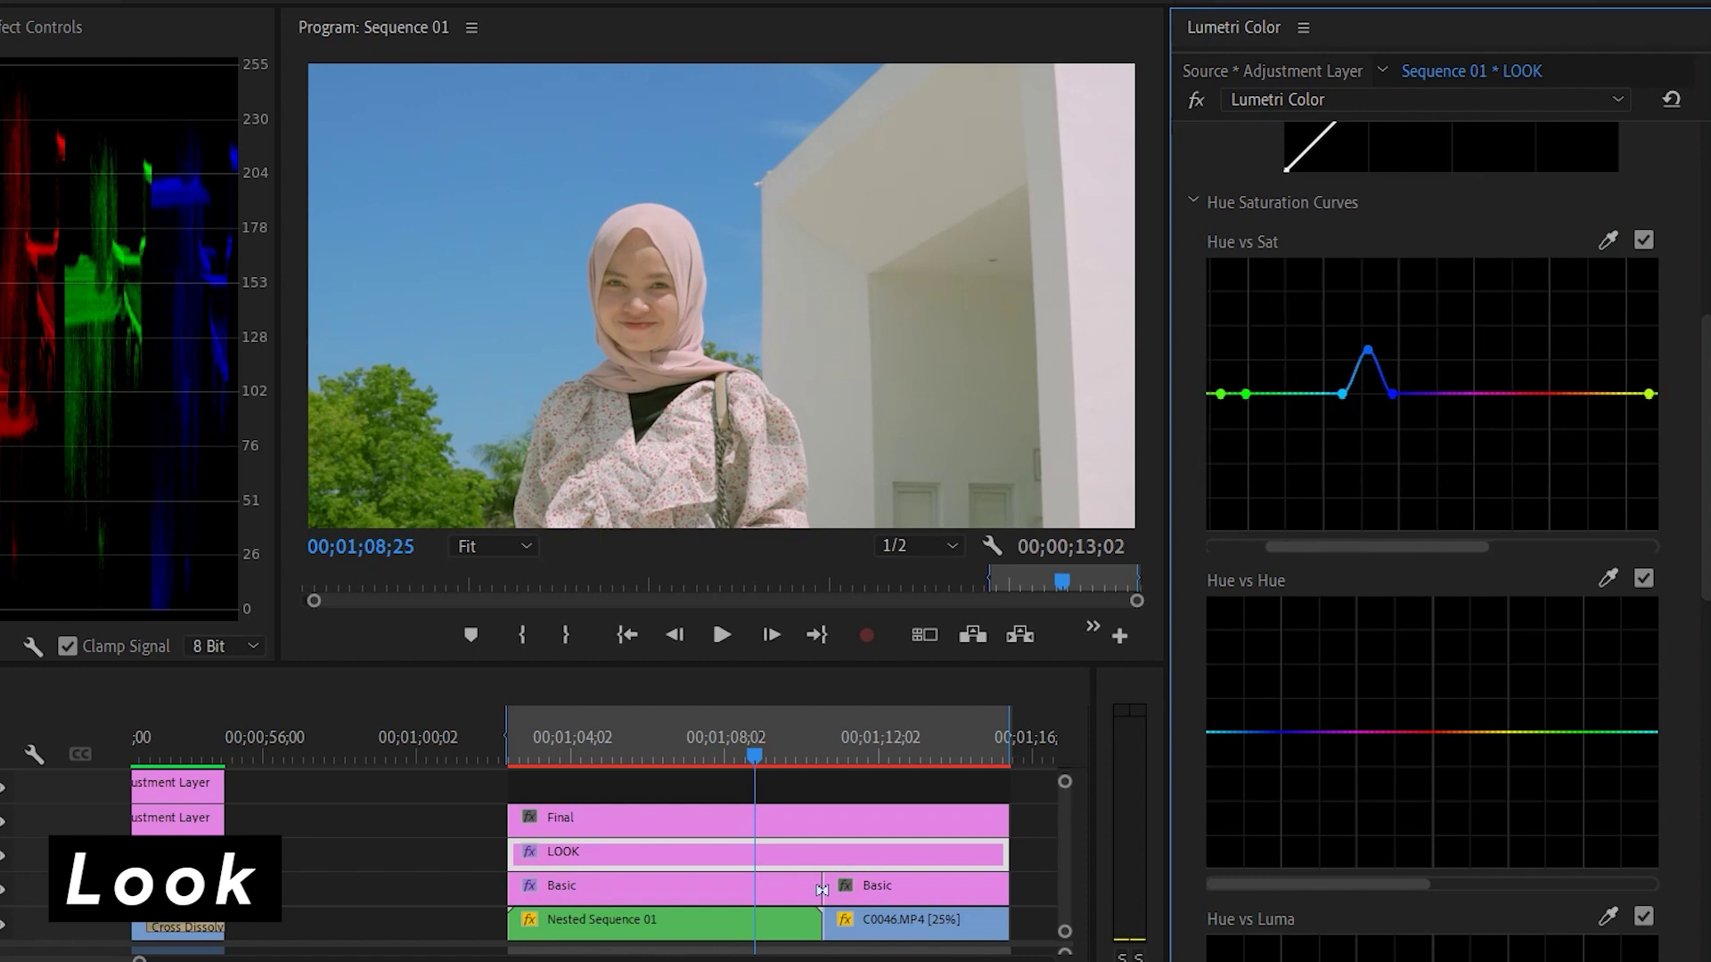
pyautogui.moveTo(1349, 394); pyautogui.dragTo(1349, 453)
pyautogui.click(1392, 393)
pyautogui.moveTo(1375, 394); pyautogui.dragTo(1375, 454)
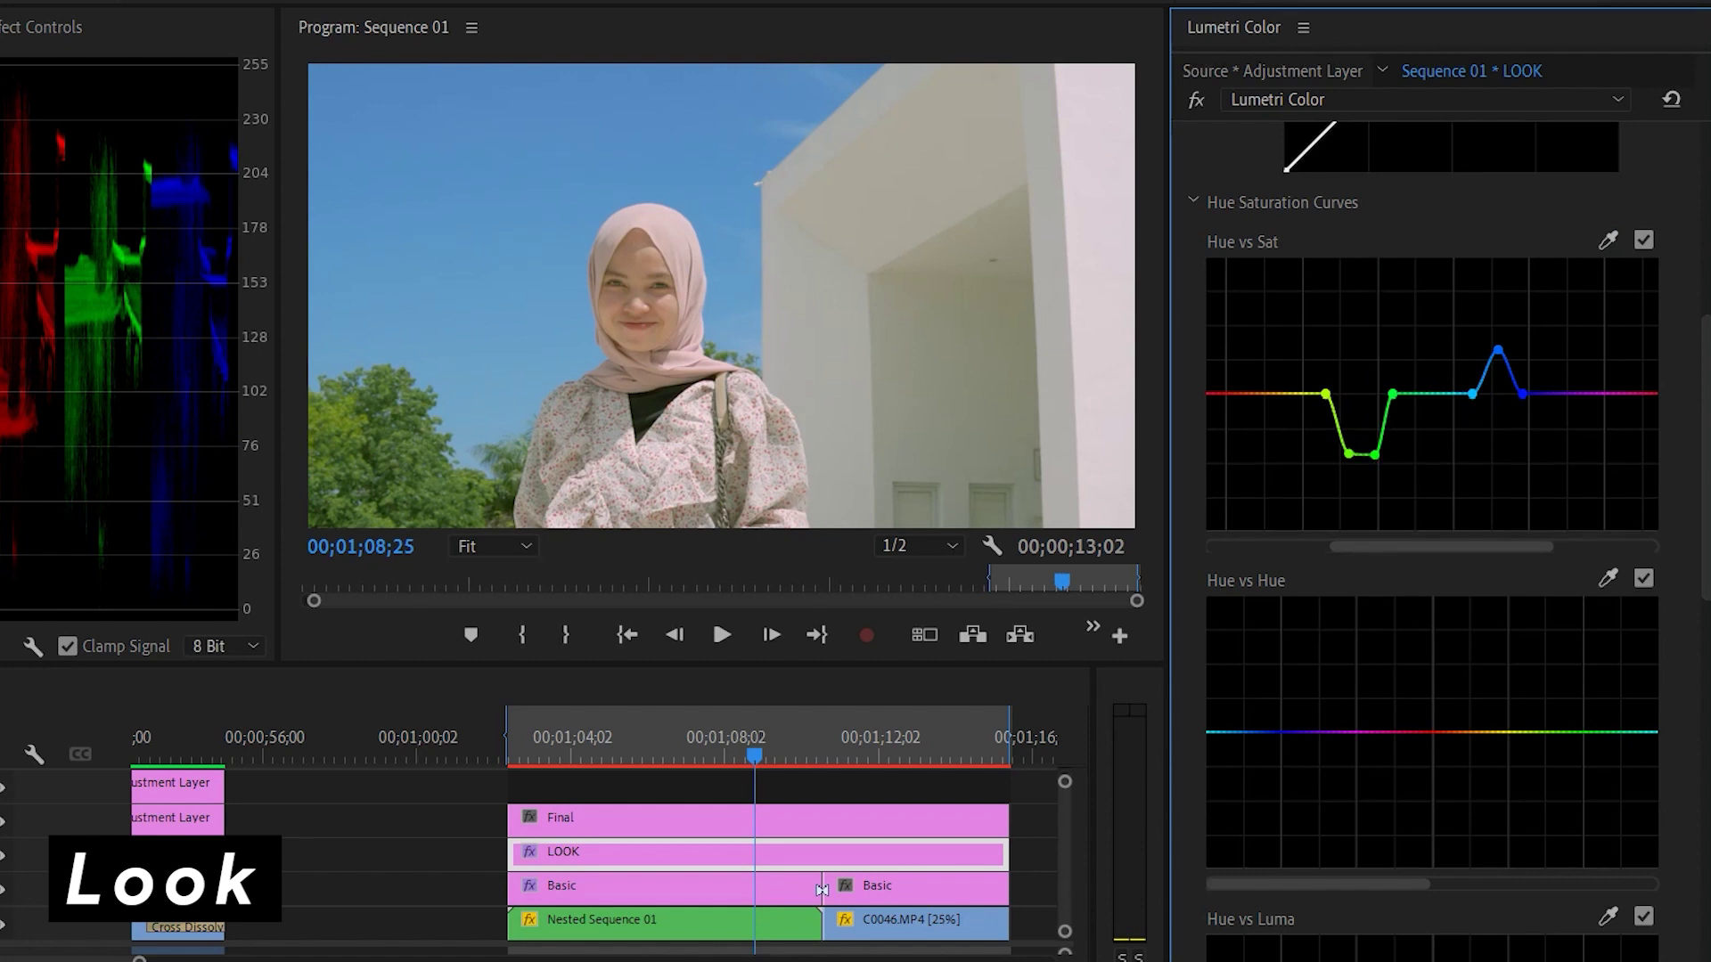
# - Widen the blue saturation boost with extra points on both sides, and slightly raise the saturation of the sampled skin tone
pyautogui.moveTo(1441, 547); pyautogui.dragTo(1398, 547)
pyautogui.click(1366, 394)
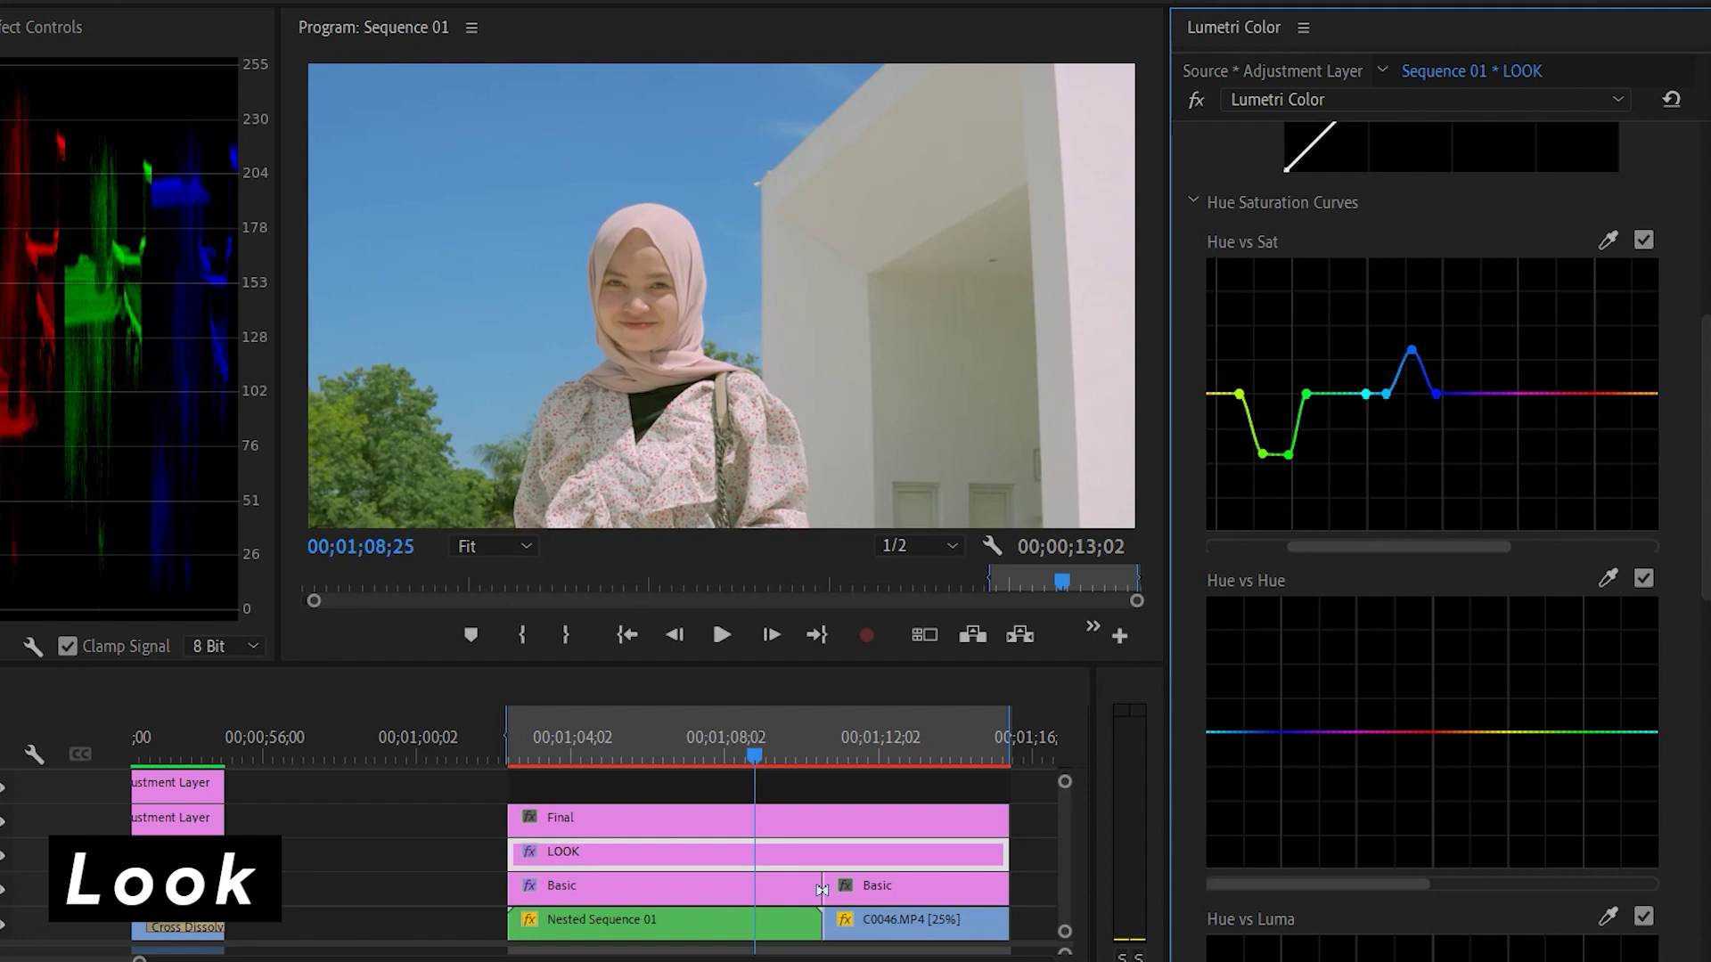
pyautogui.moveTo(1386, 394); pyautogui.dragTo(1383, 367)
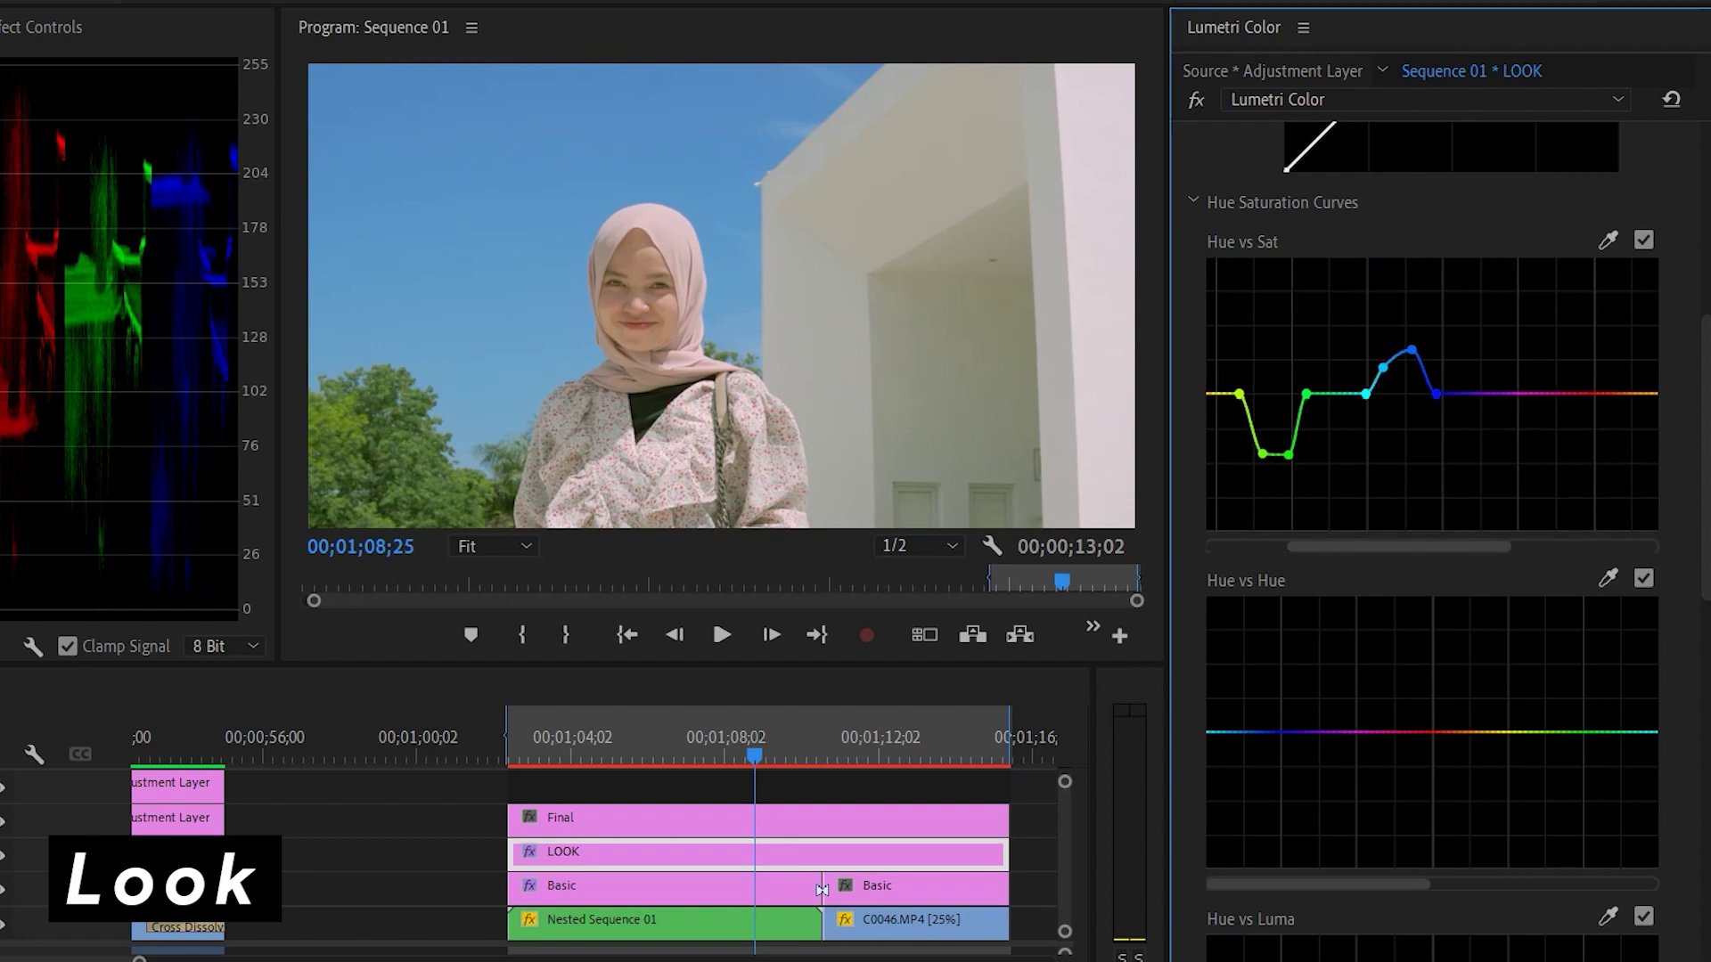
pyautogui.click(1451, 394)
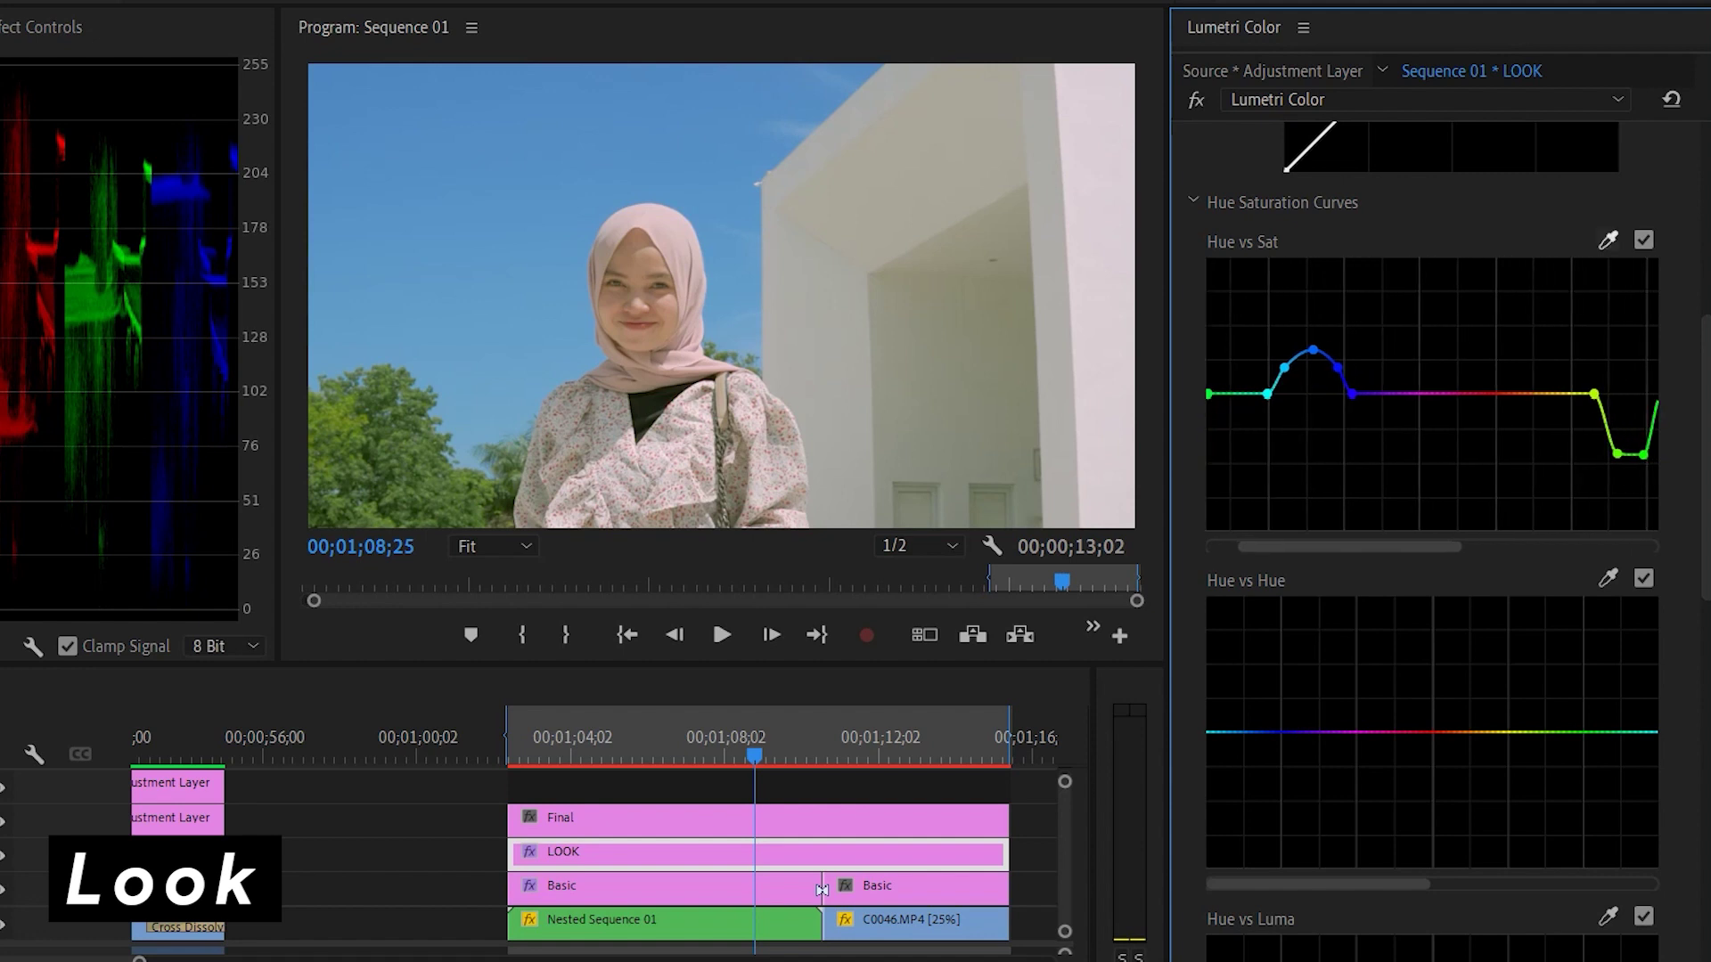
pyautogui.click(638, 299)
pyautogui.moveTo(1490, 393); pyautogui.dragTo(1491, 374)
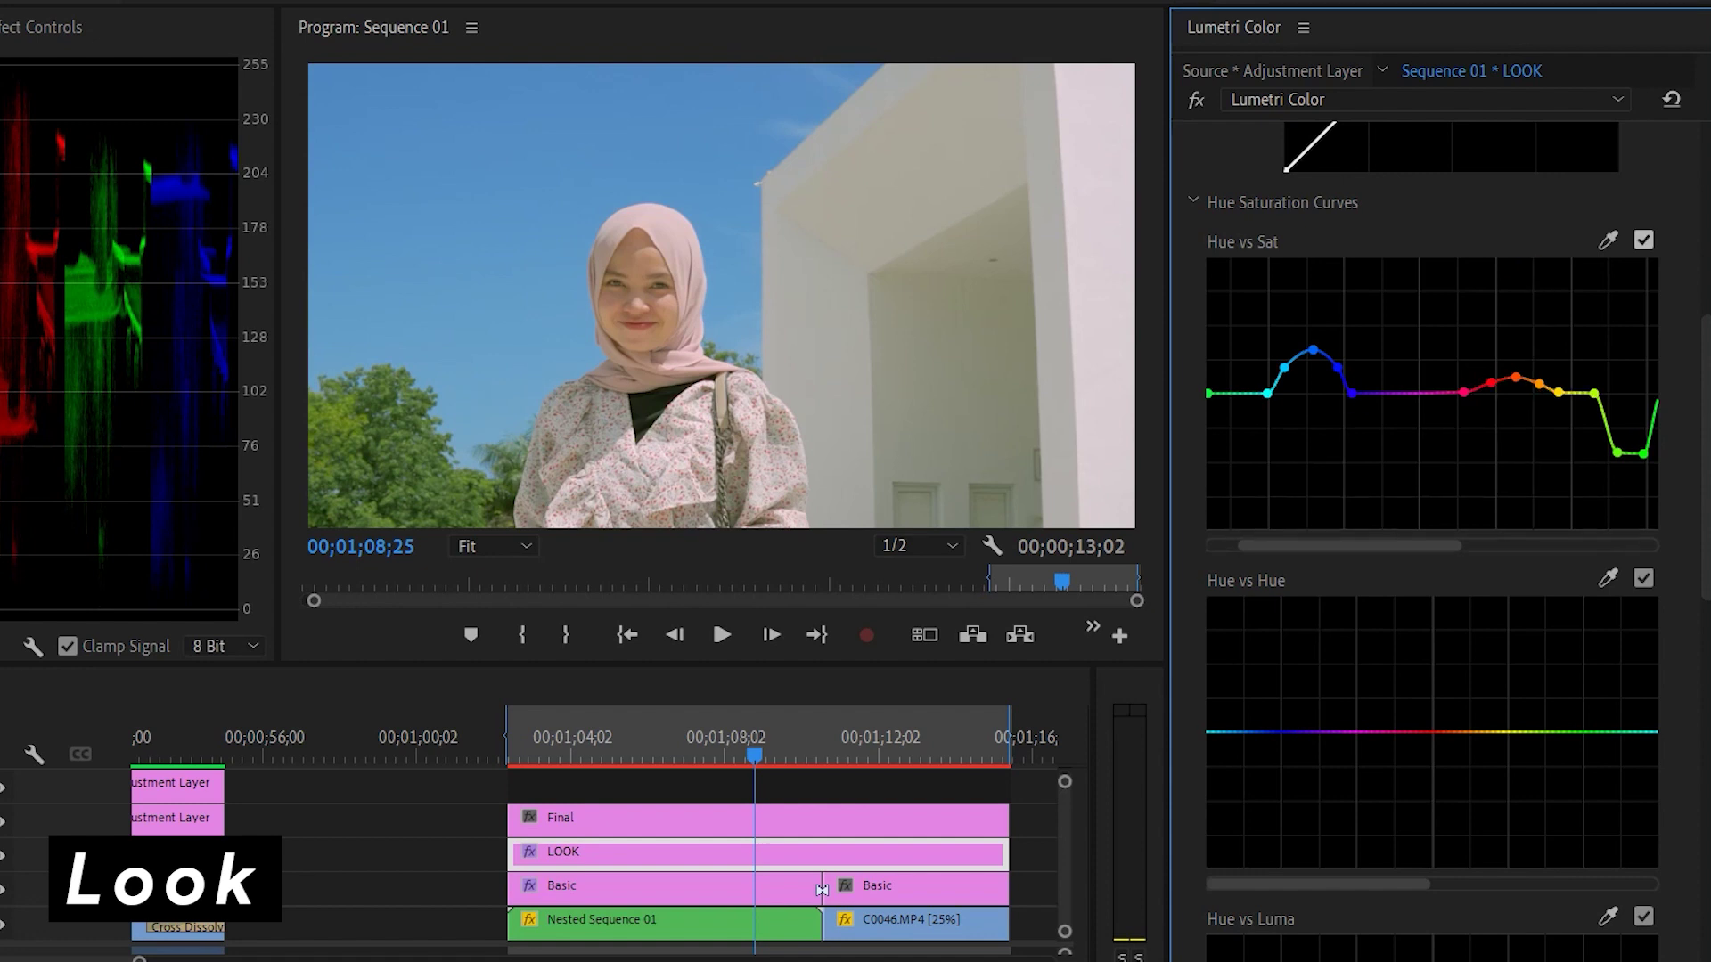
# - Sample the tree in the Hue vs Hue curve, lower the yellow-green points slightly with a softened slope, and compare the change
pyautogui.moveTo(1705, 458); pyautogui.dragTo(1705, 552)
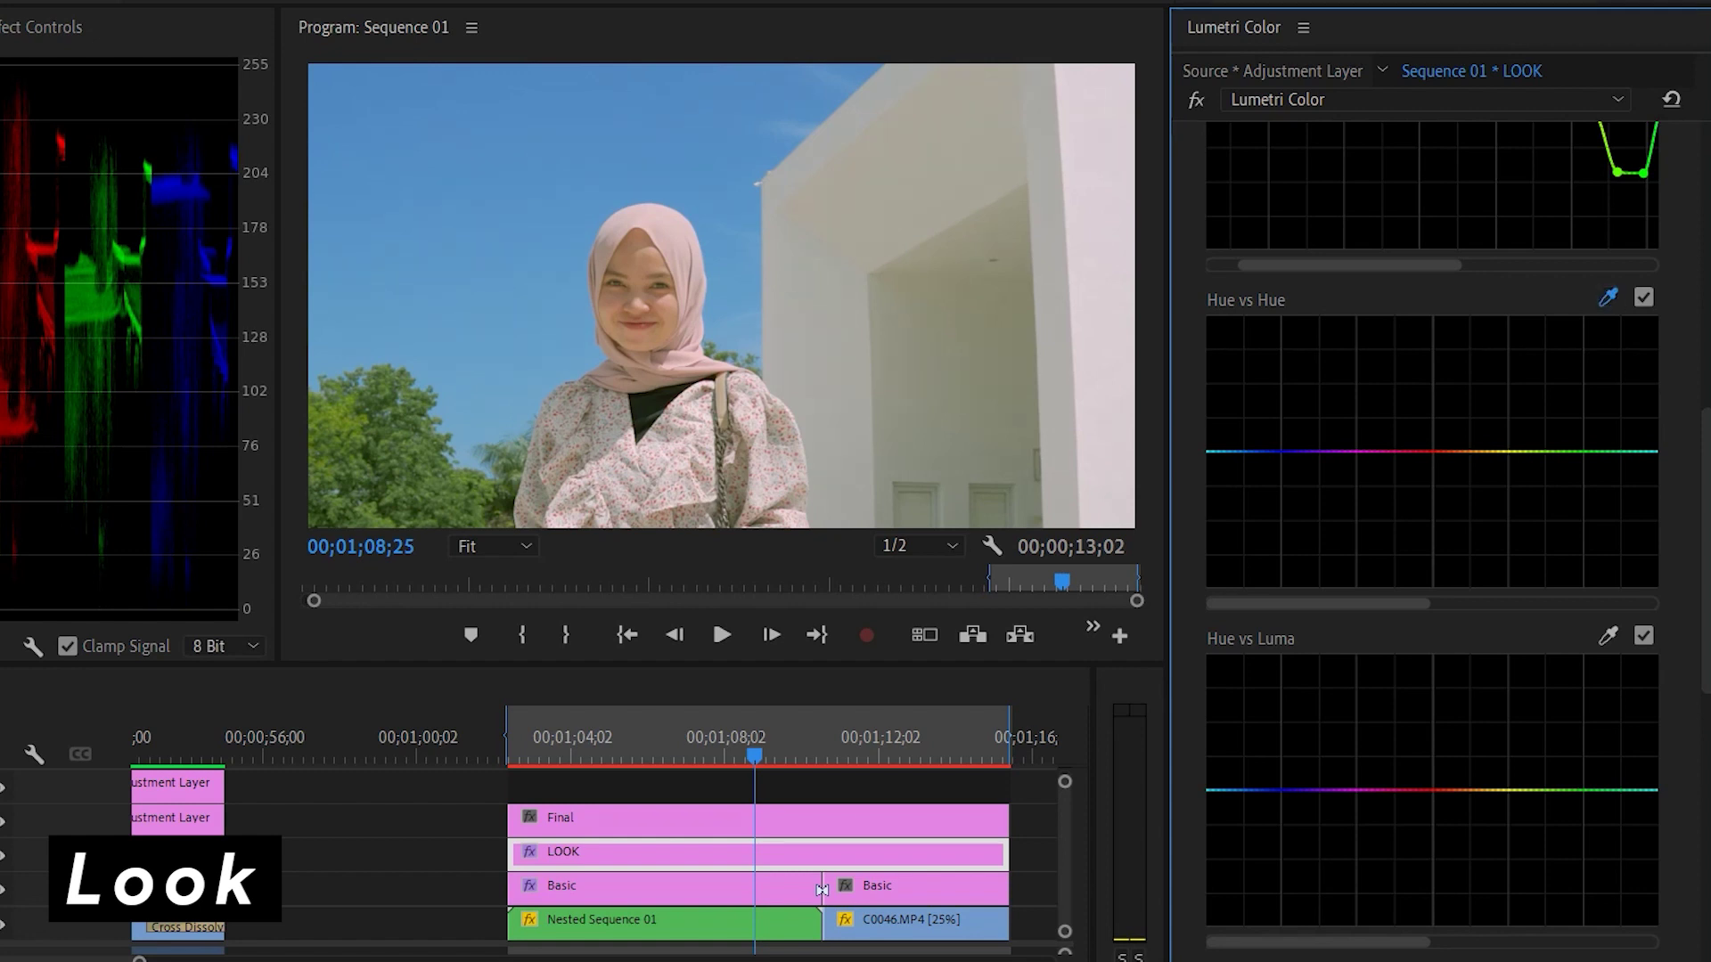
pyautogui.click(383, 436)
pyautogui.moveTo(1558, 451); pyautogui.dragTo(1562, 474)
pyautogui.click(1598, 452)
pyautogui.moveTo(1582, 452); pyautogui.dragTo(1579, 465)
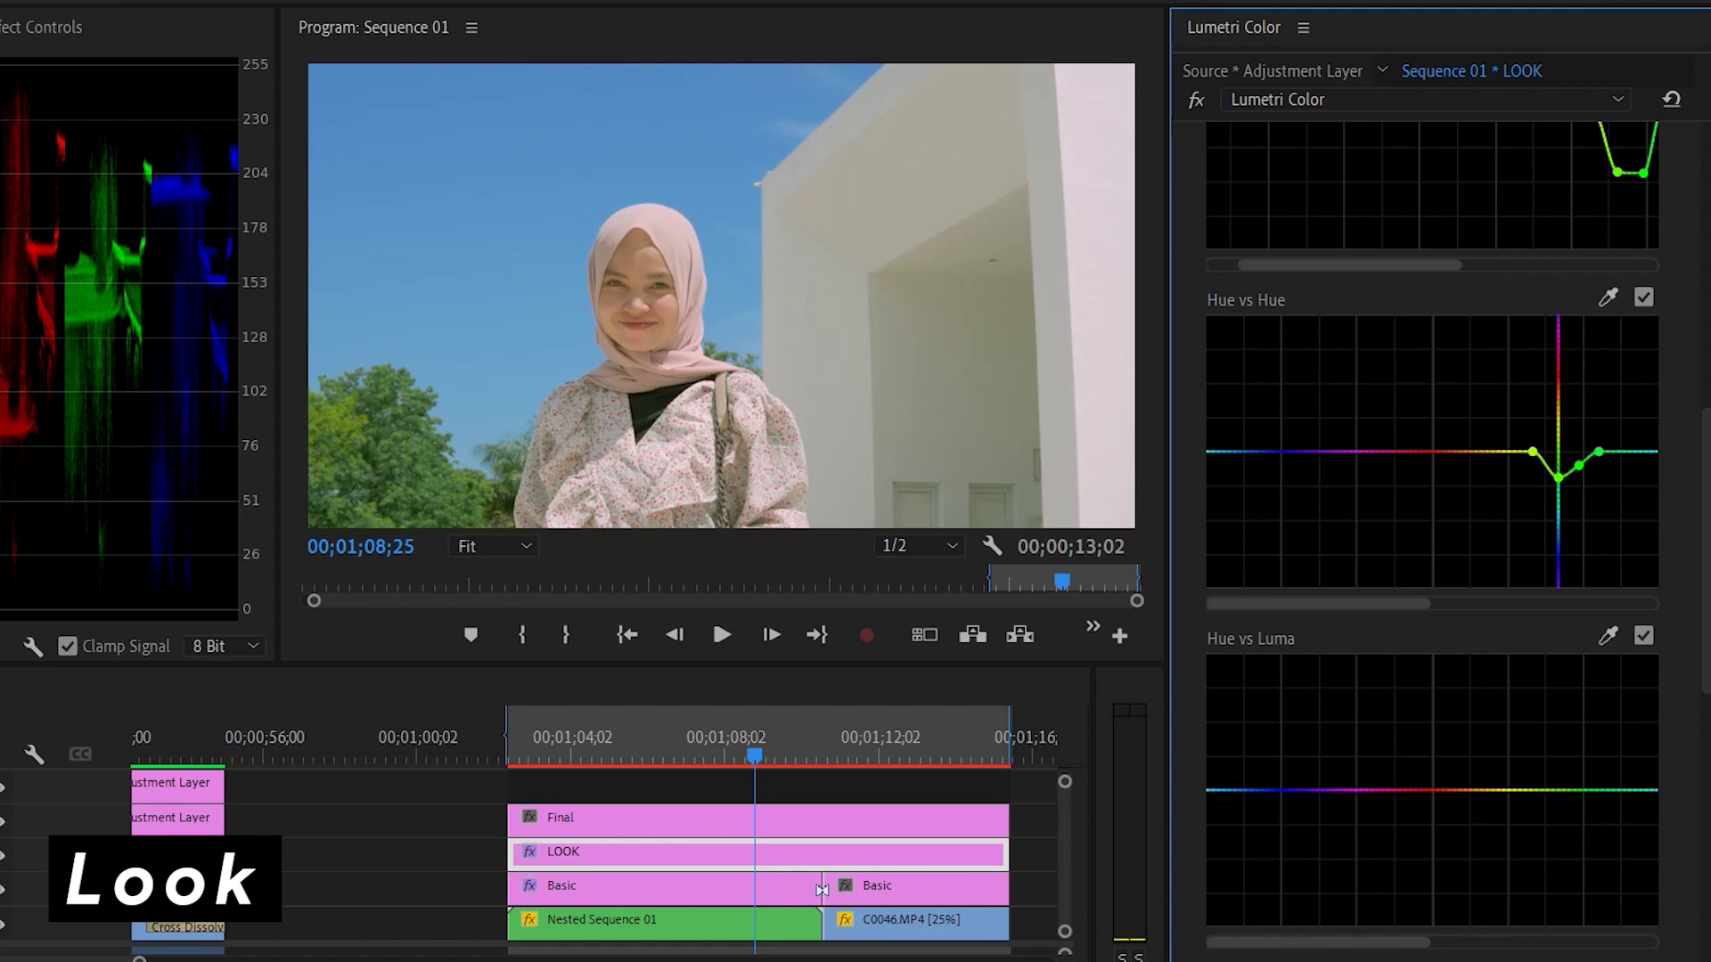
pyautogui.click(1643, 297)
pyautogui.moveTo(1705, 551); pyautogui.dragTo(1705, 465)
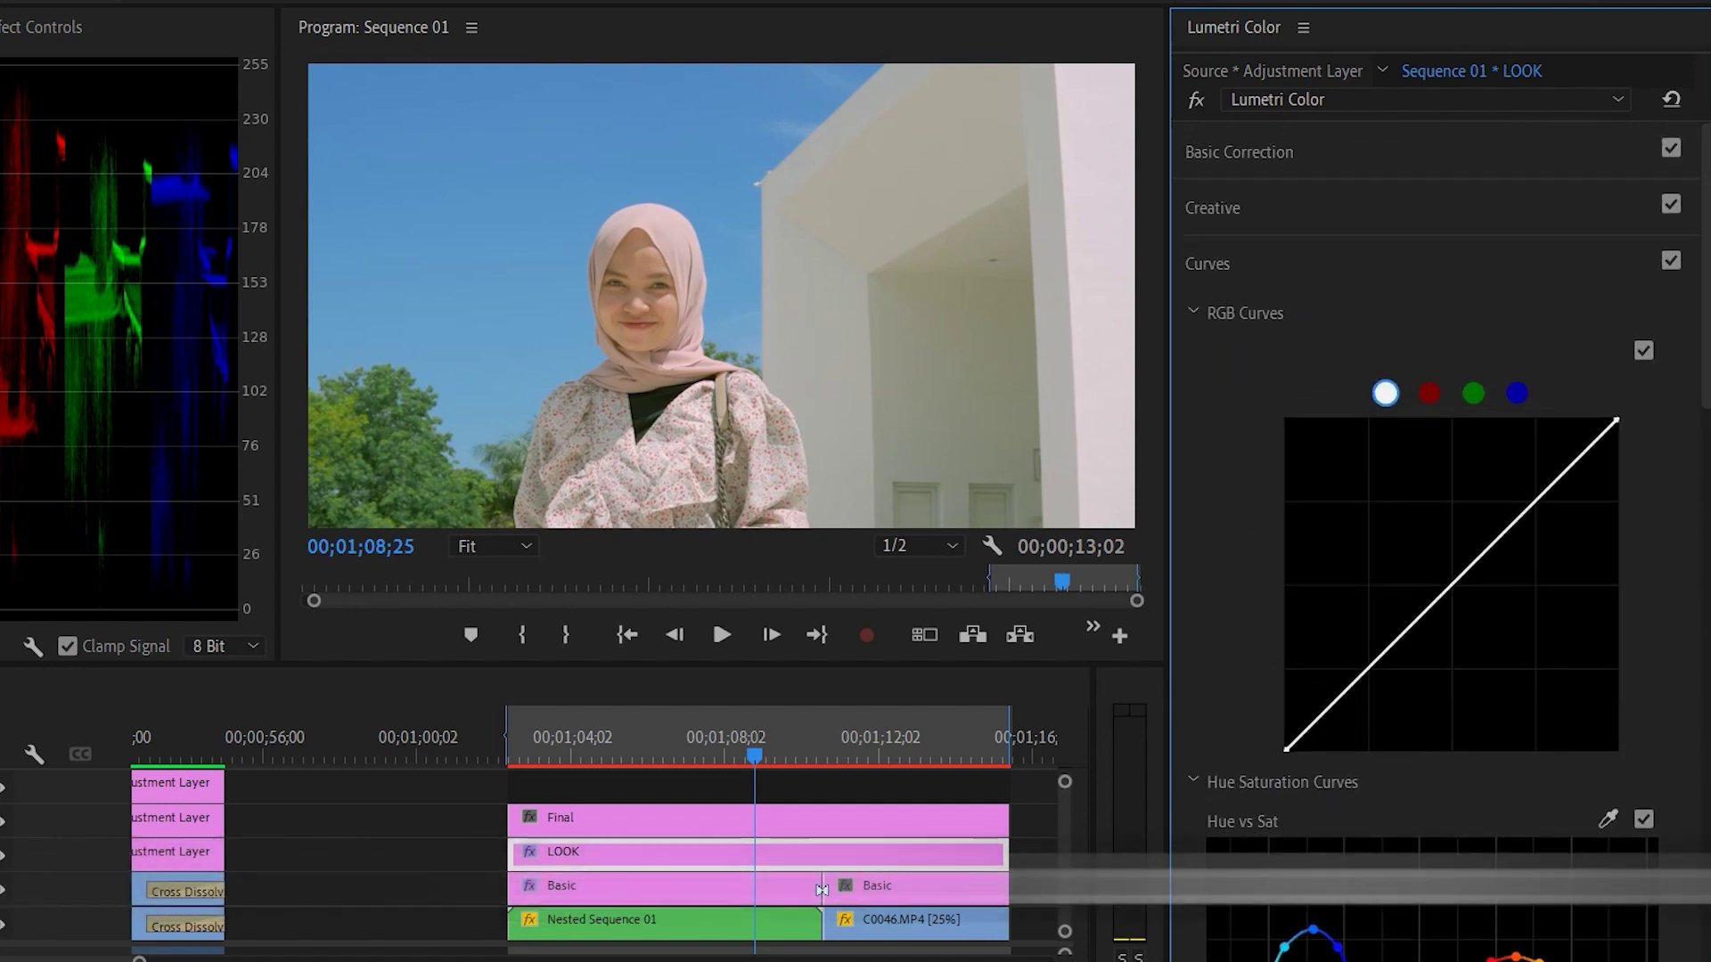
# - Load the LUT AUX HLG-13 BLAZE LT.cube as the creative Look on the Final layer
pyautogui.click(663, 820)
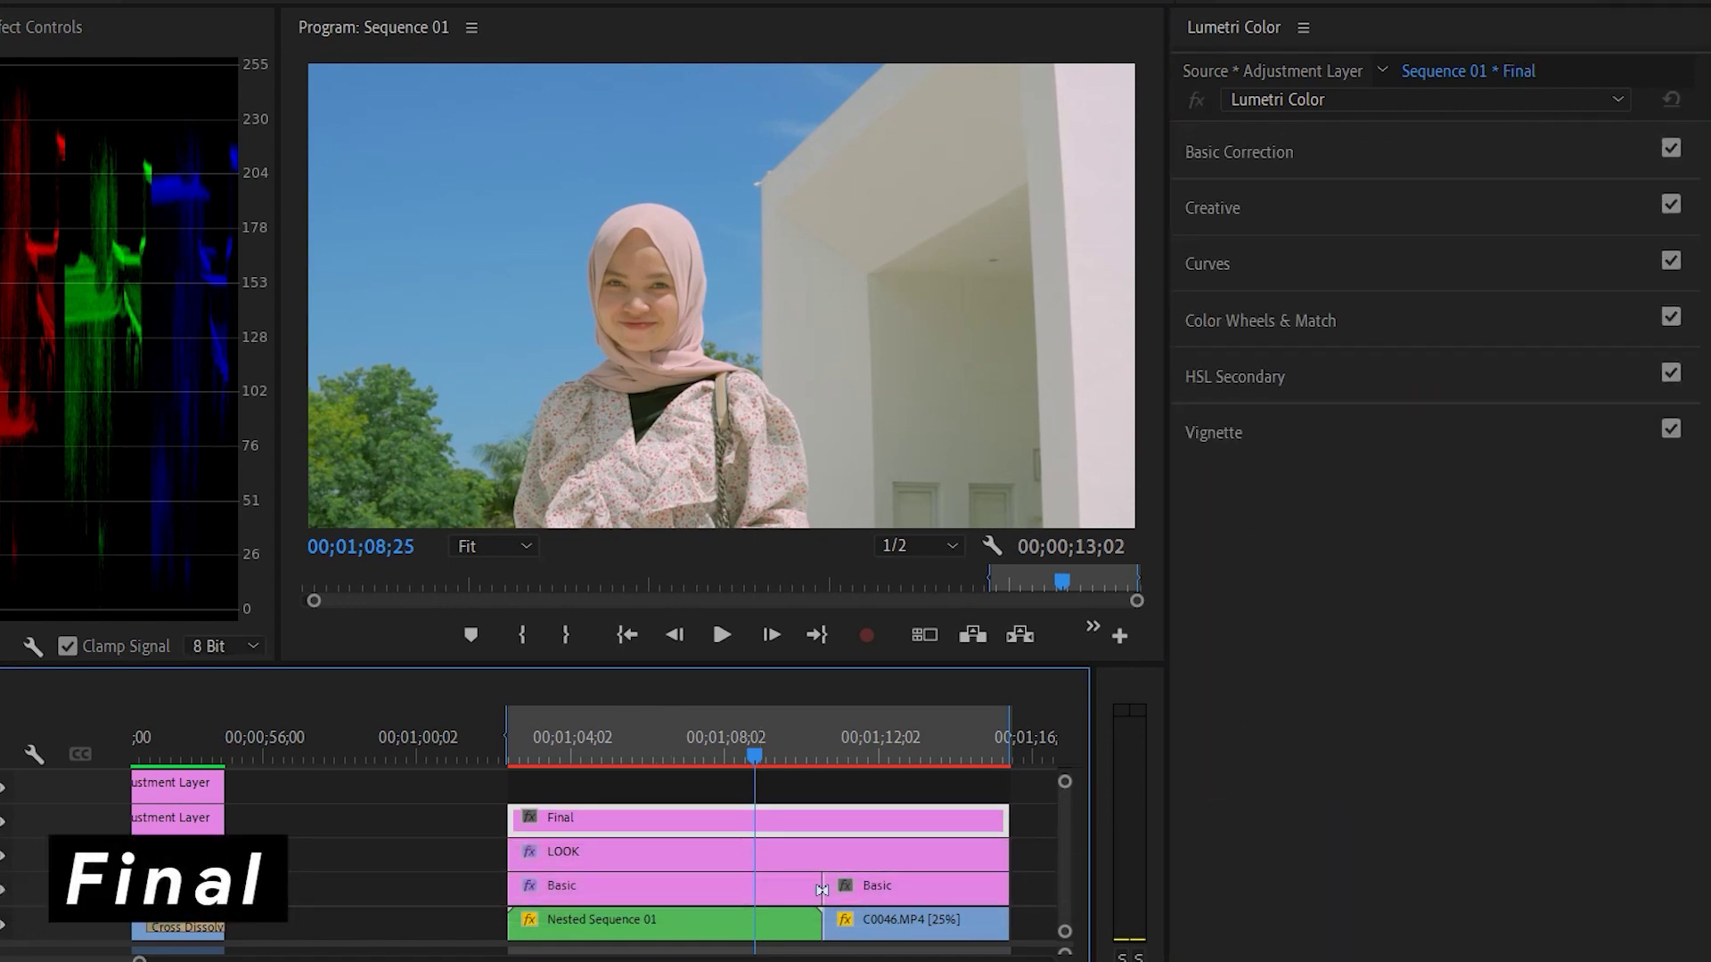
pyautogui.click(1213, 208)
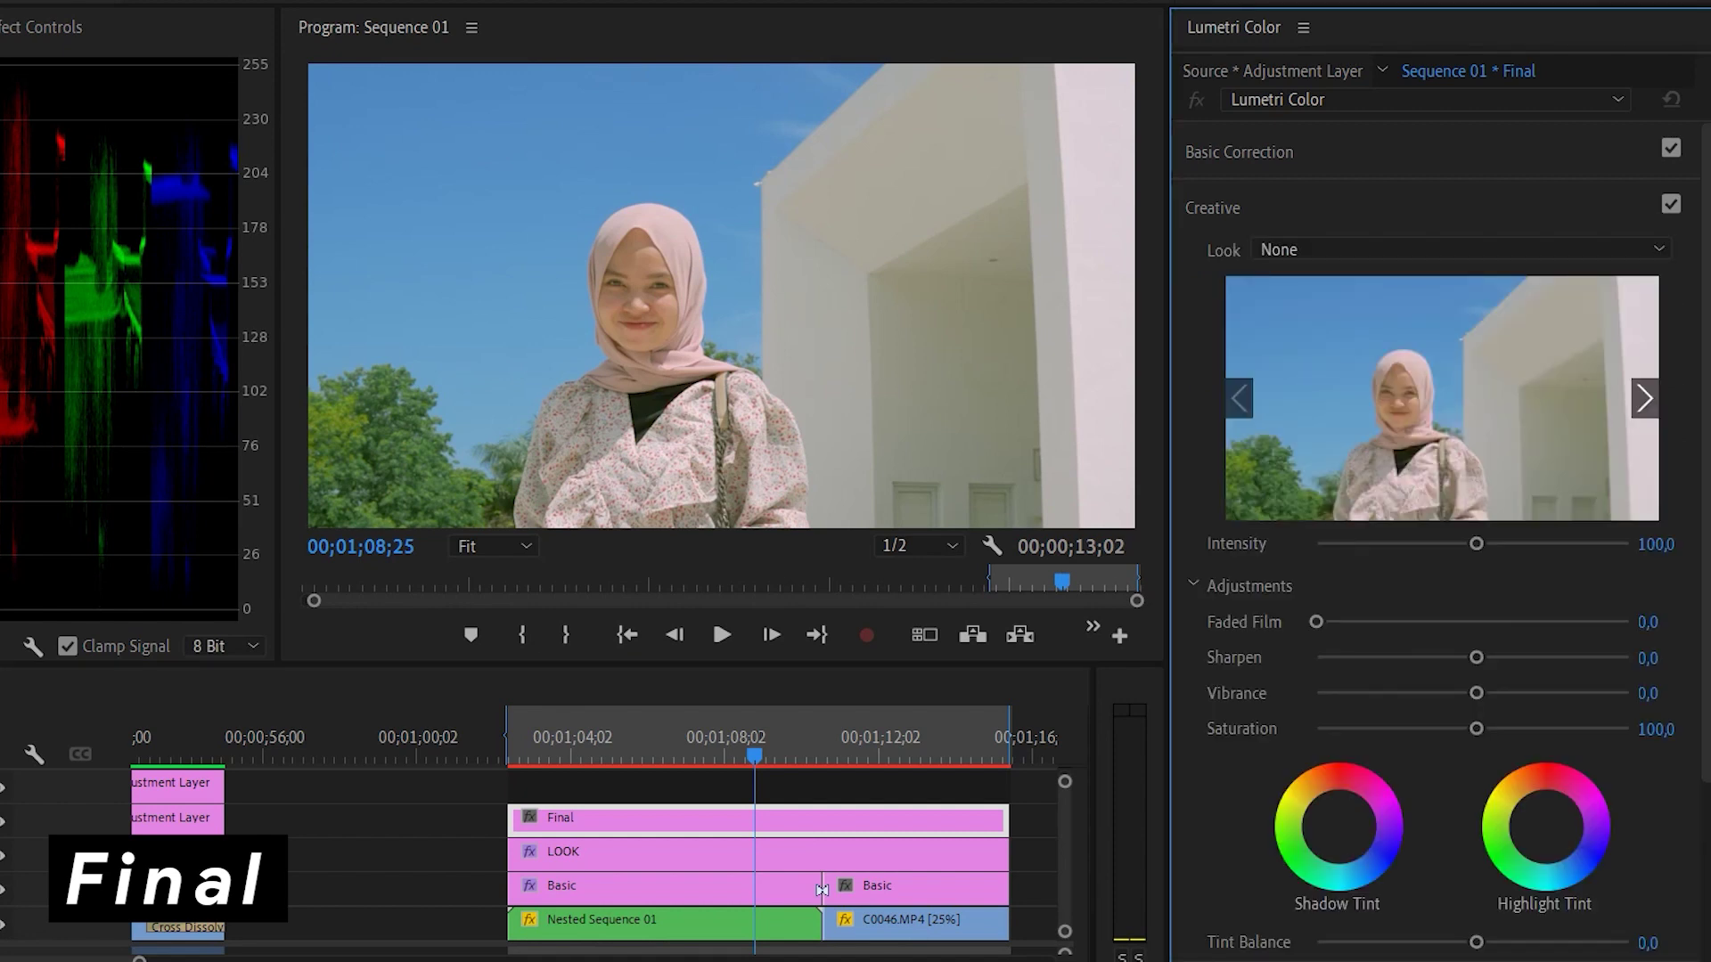
pyautogui.click(1462, 250)
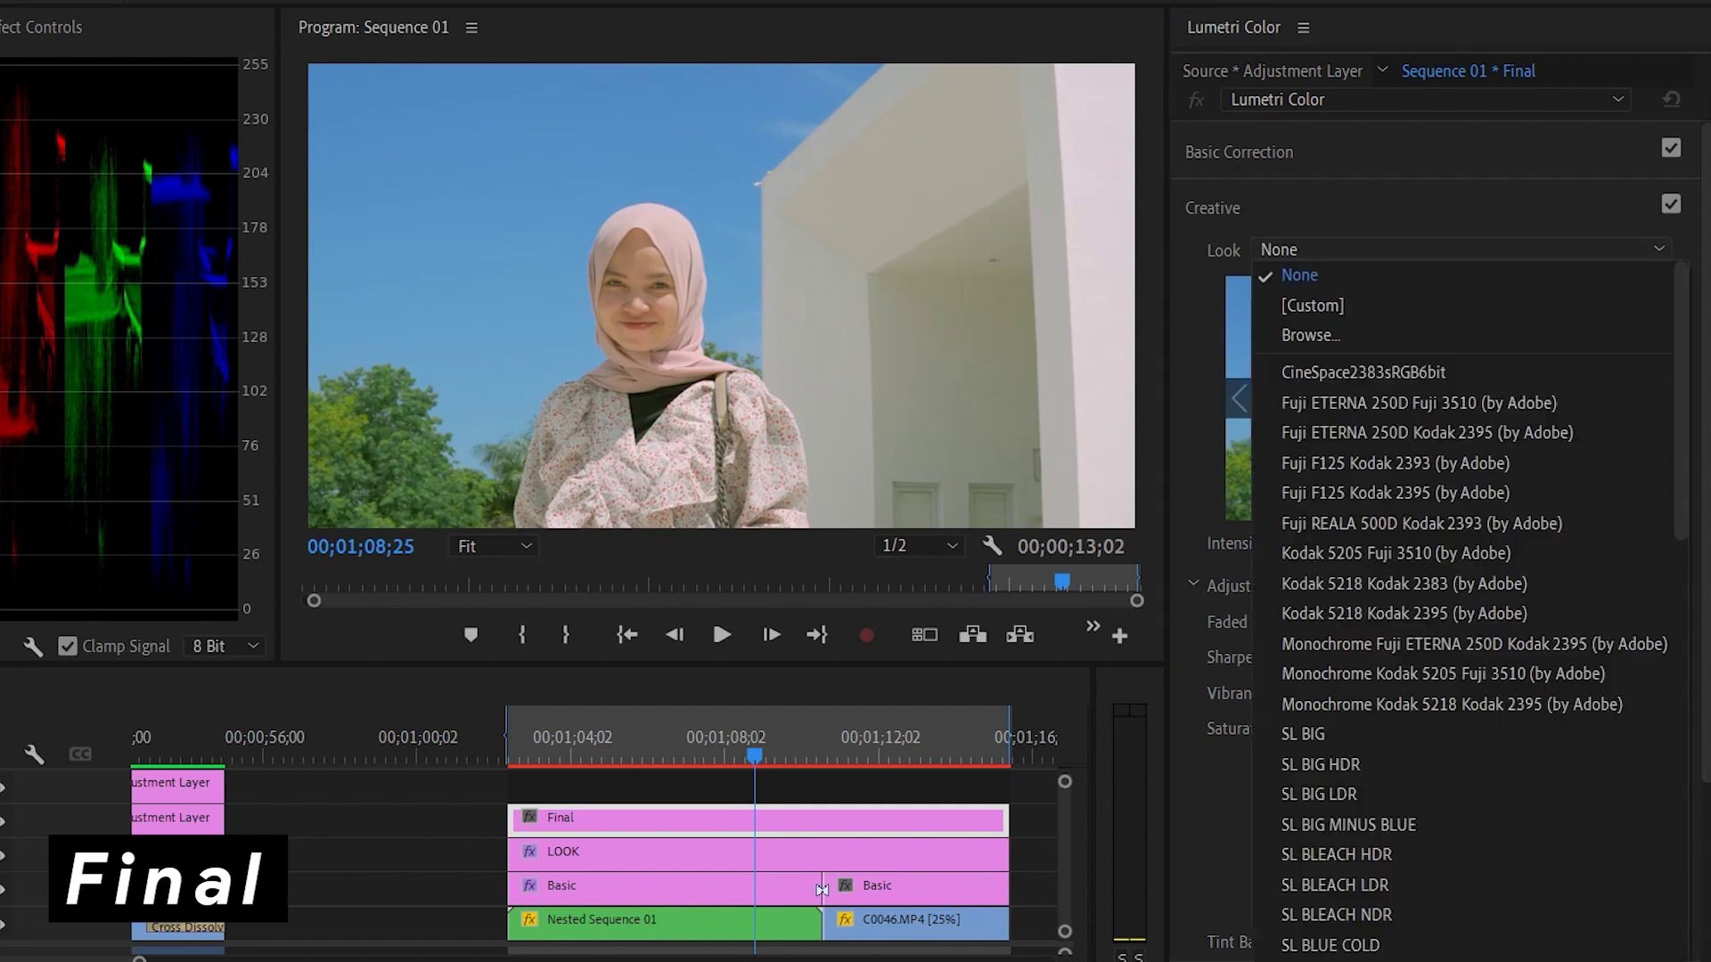
pyautogui.click(1311, 336)
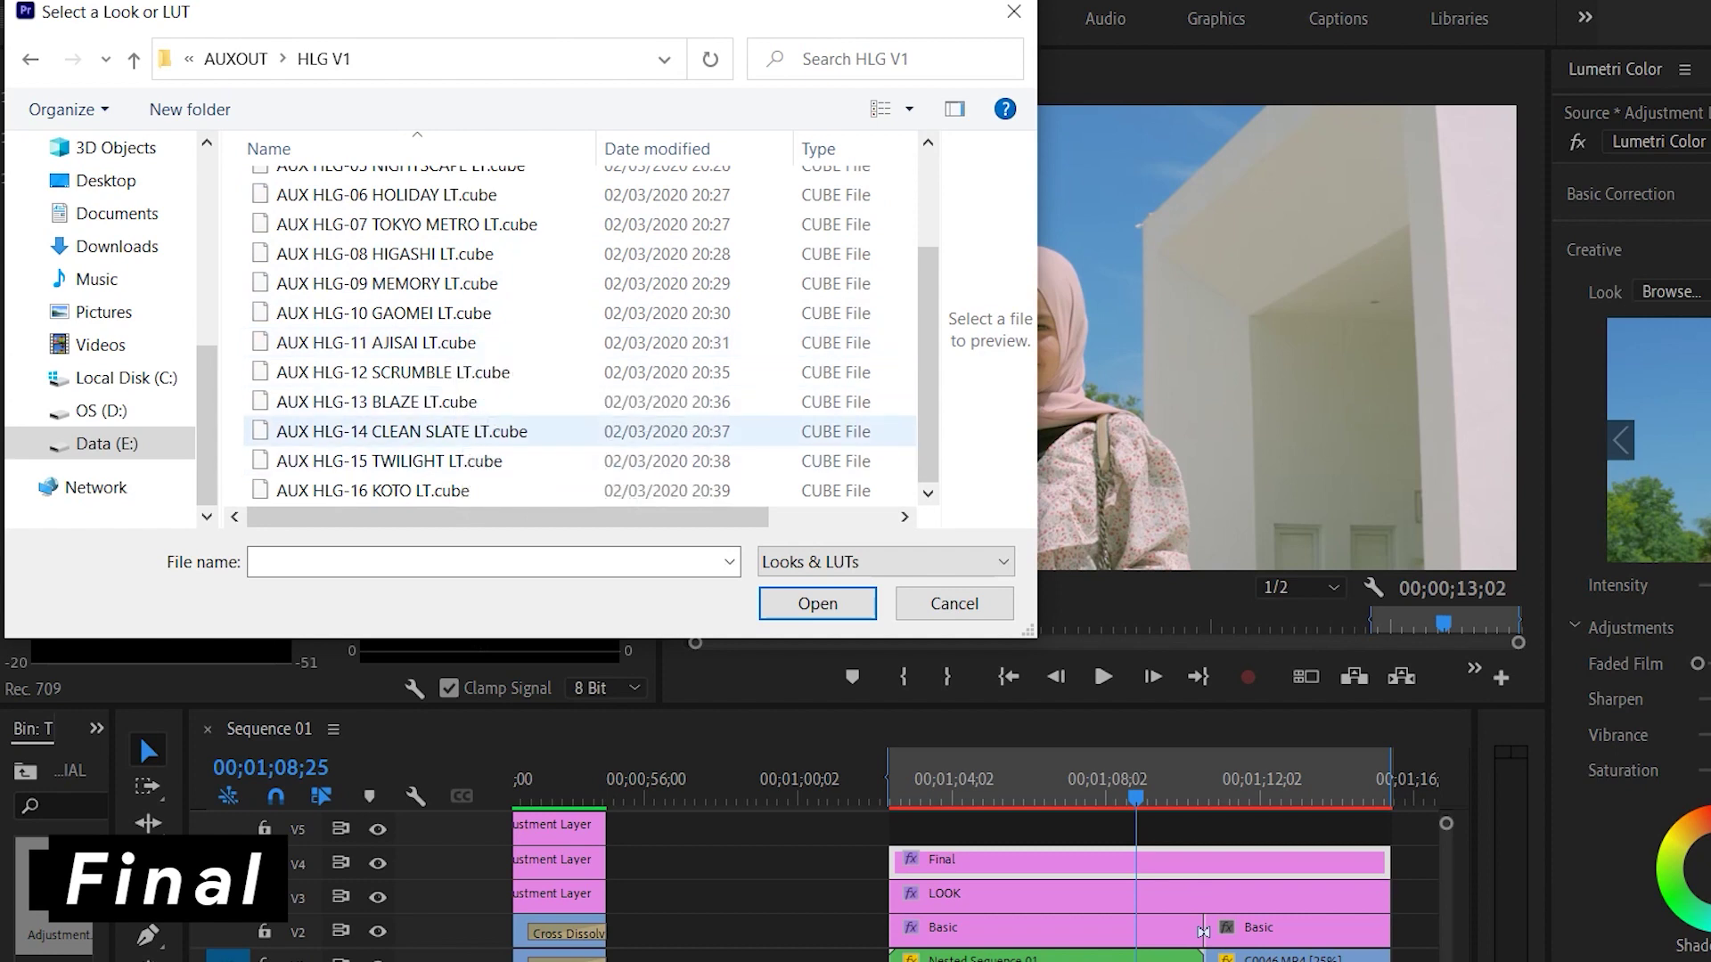
pyautogui.click(459, 403)
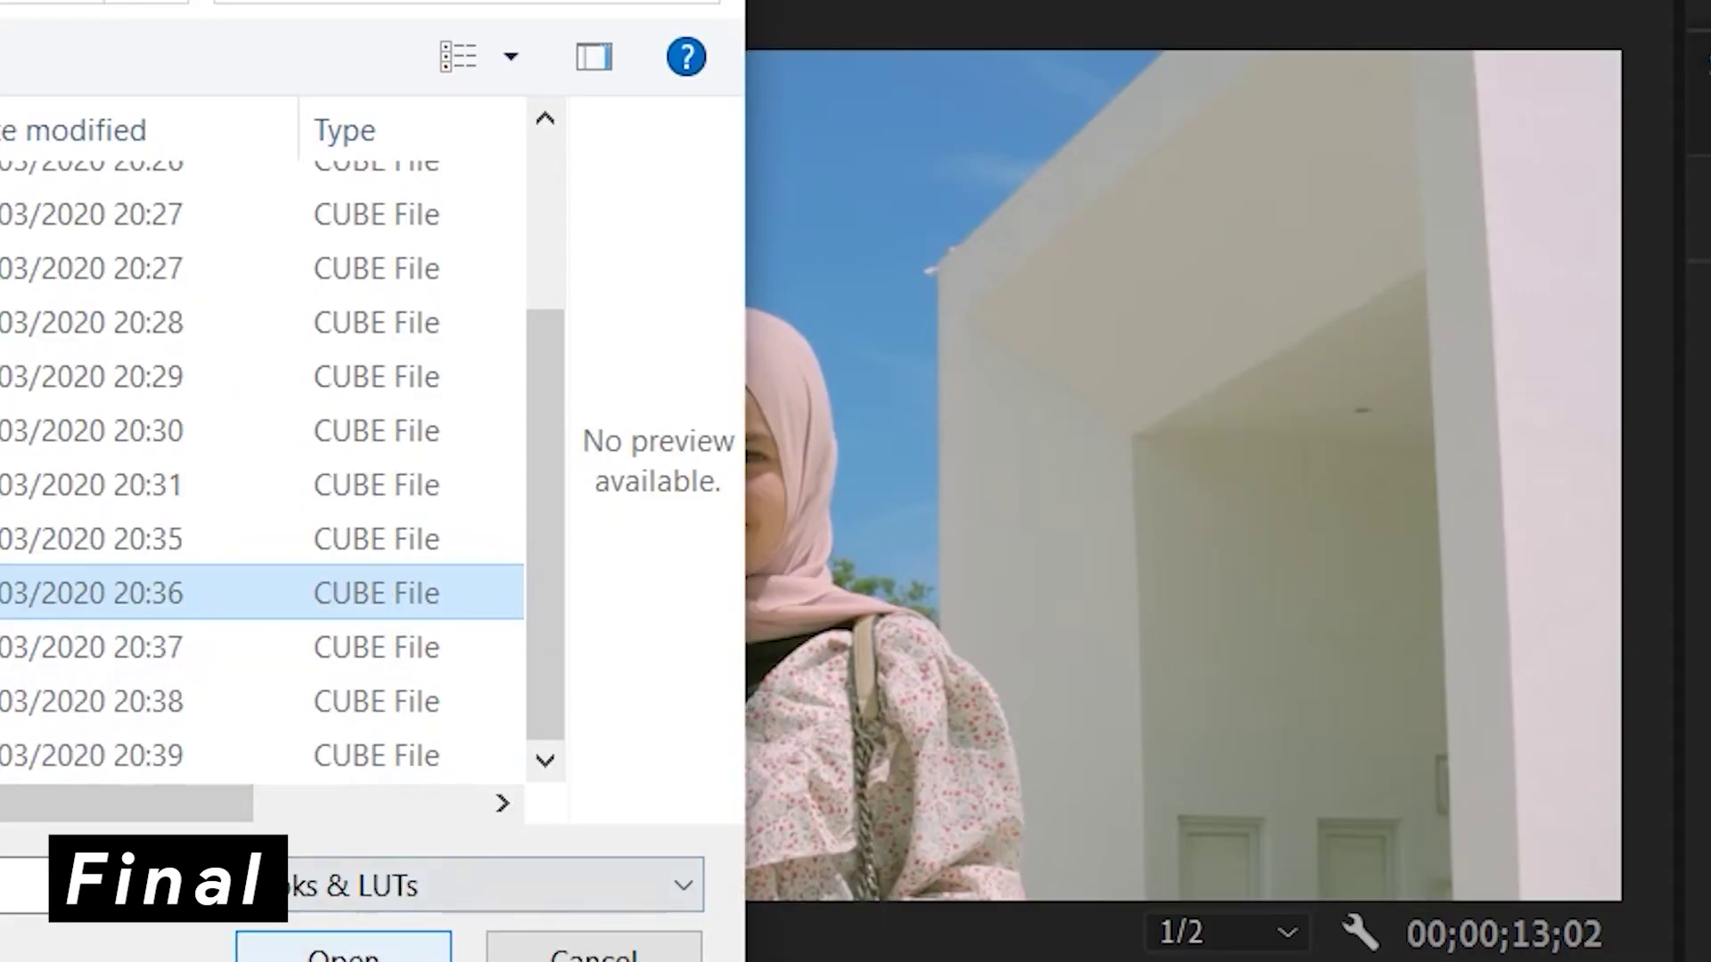
pyautogui.click(817, 604)
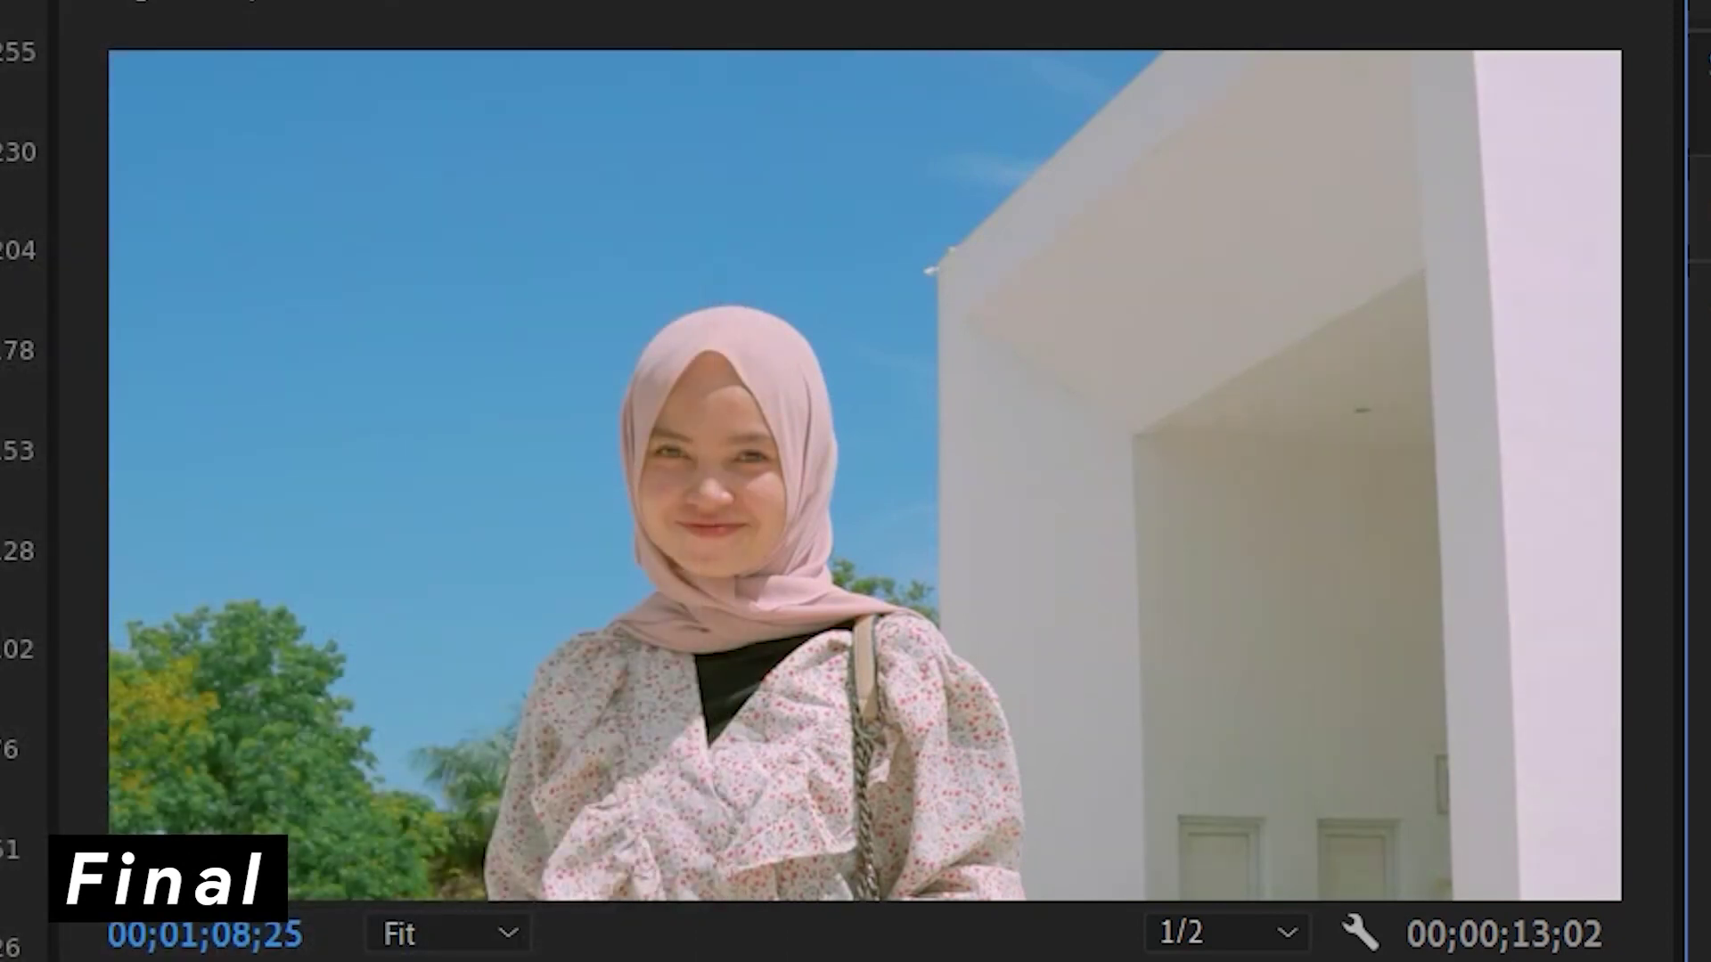
# - Set the Final layer's Look Intensity to 83,0 and compare the image with the effect off and on
pyautogui.moveTo(1476, 544); pyautogui.dragTo(1452, 544)
pyautogui.moveTo(1620, 544); pyautogui.dragTo(1604, 545)
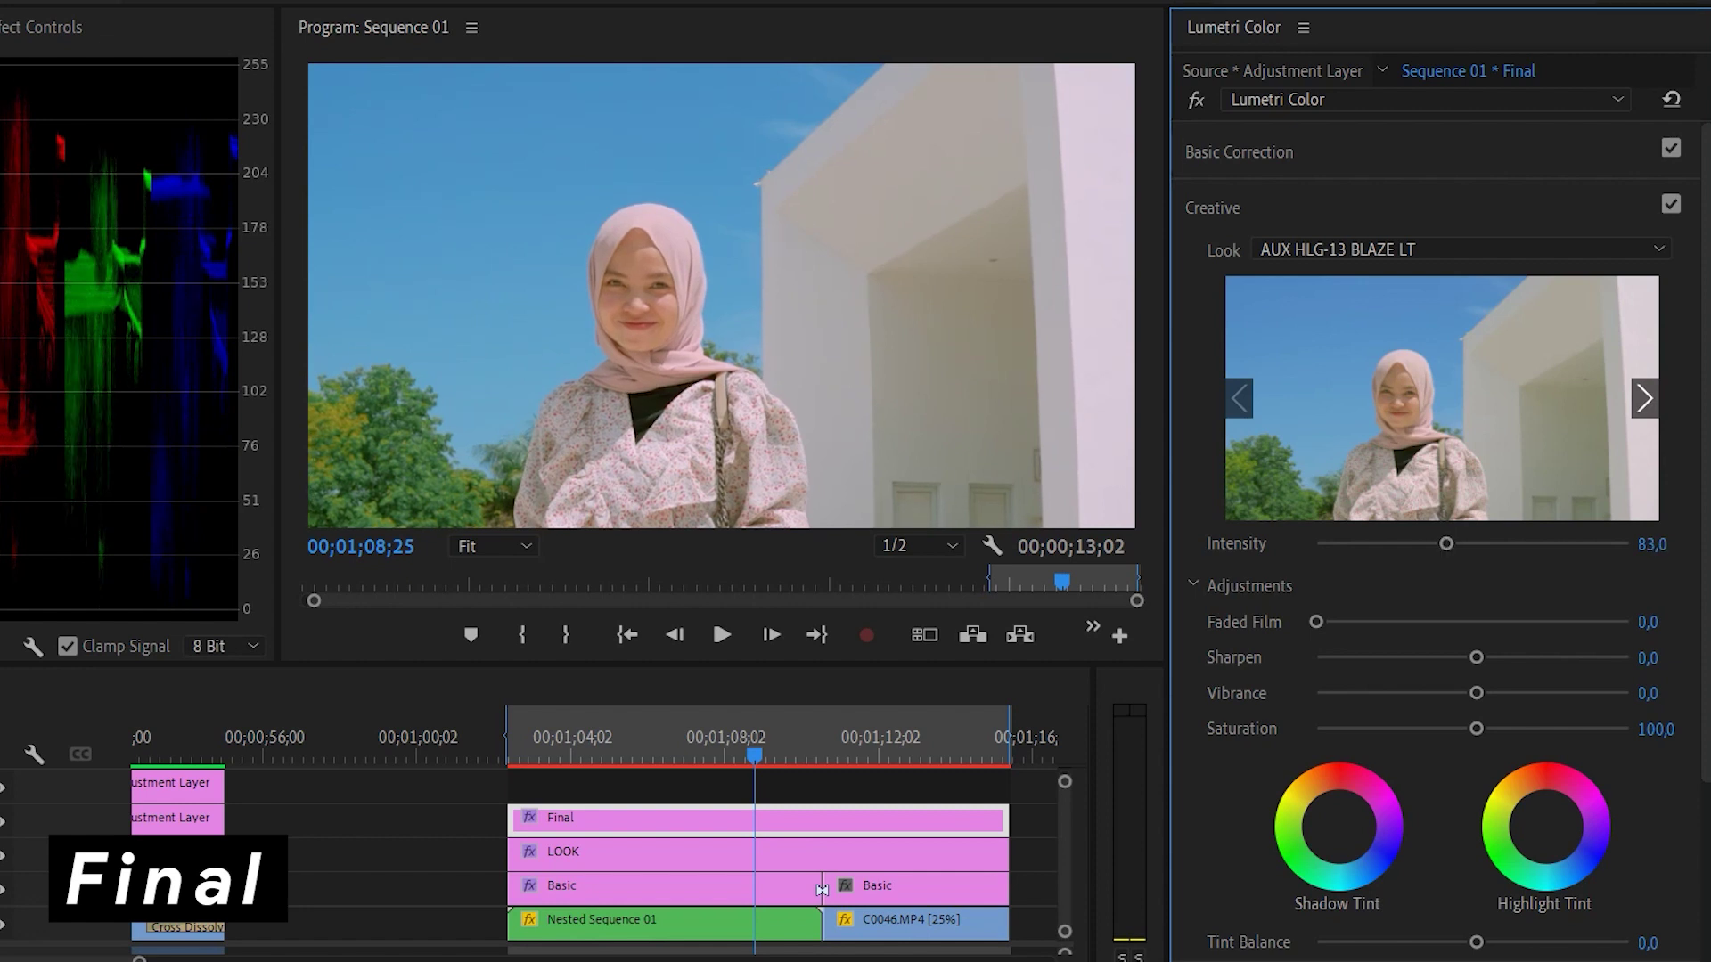
pyautogui.click(1196, 100)
pyautogui.click(1195, 100)
pyautogui.click(1196, 101)
pyautogui.click(1196, 101)
# - Set the Final layer's Faded Film to 21,4, raise Sharpen slightly, and play the graded clip from 00;01;06;05
pyautogui.moveTo(1316, 622); pyautogui.dragTo(1383, 622)
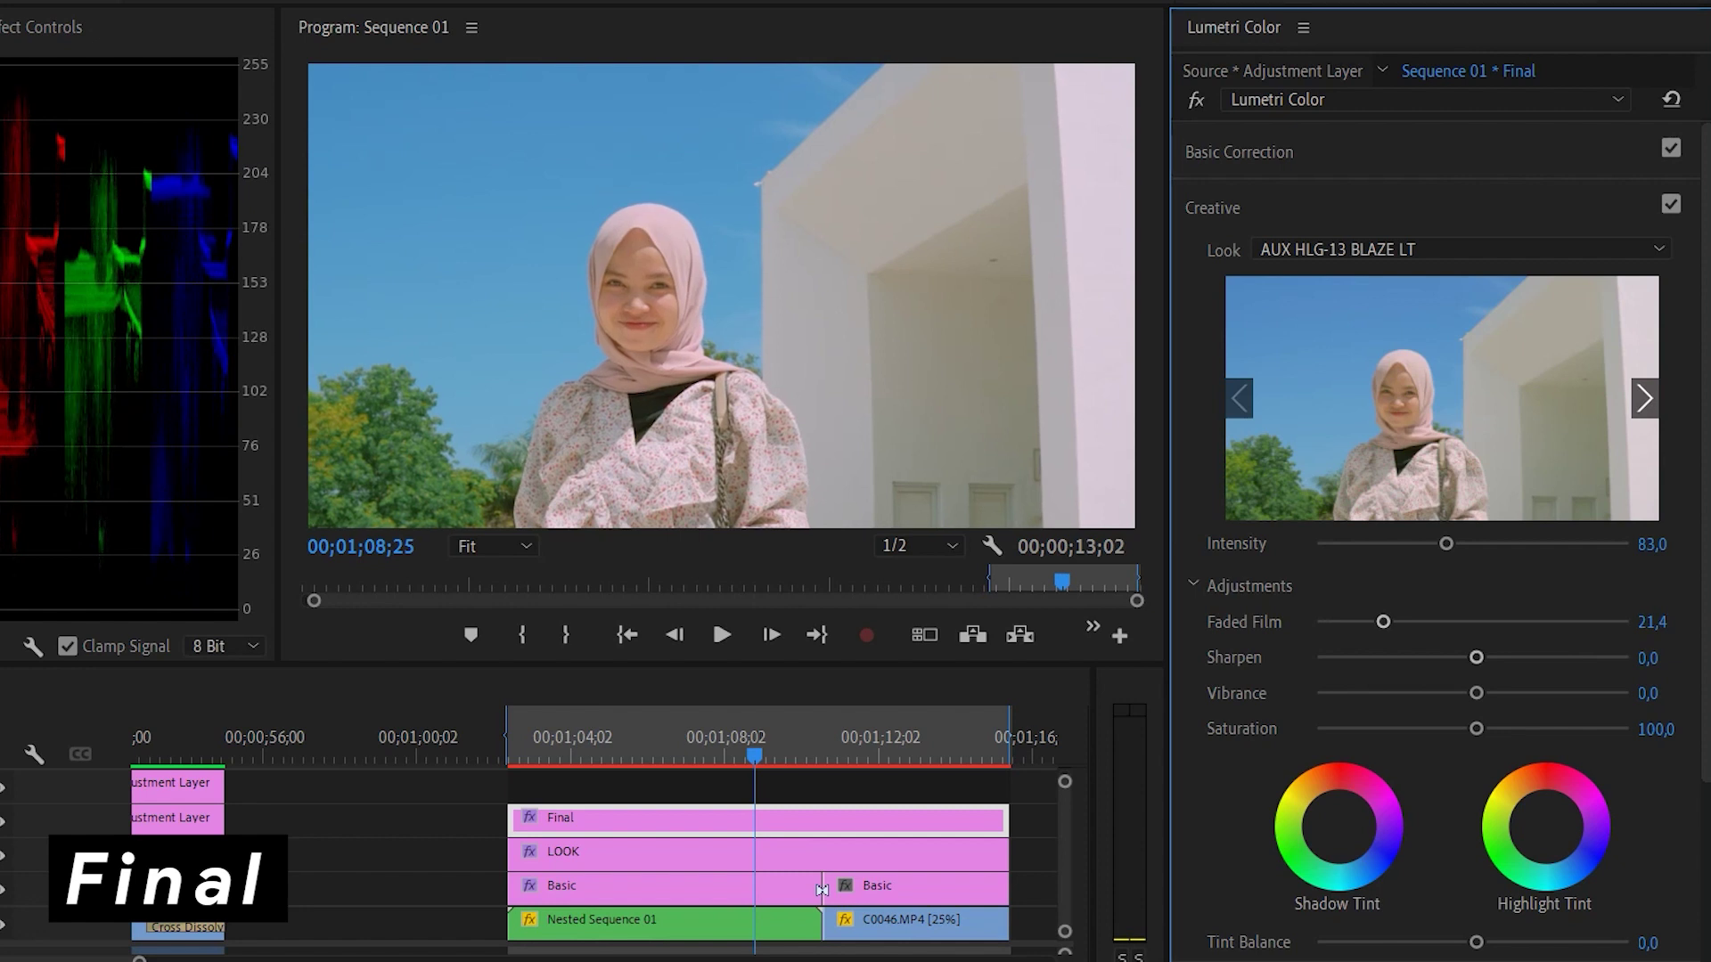
pyautogui.moveTo(1476, 657); pyautogui.dragTo(1497, 657)
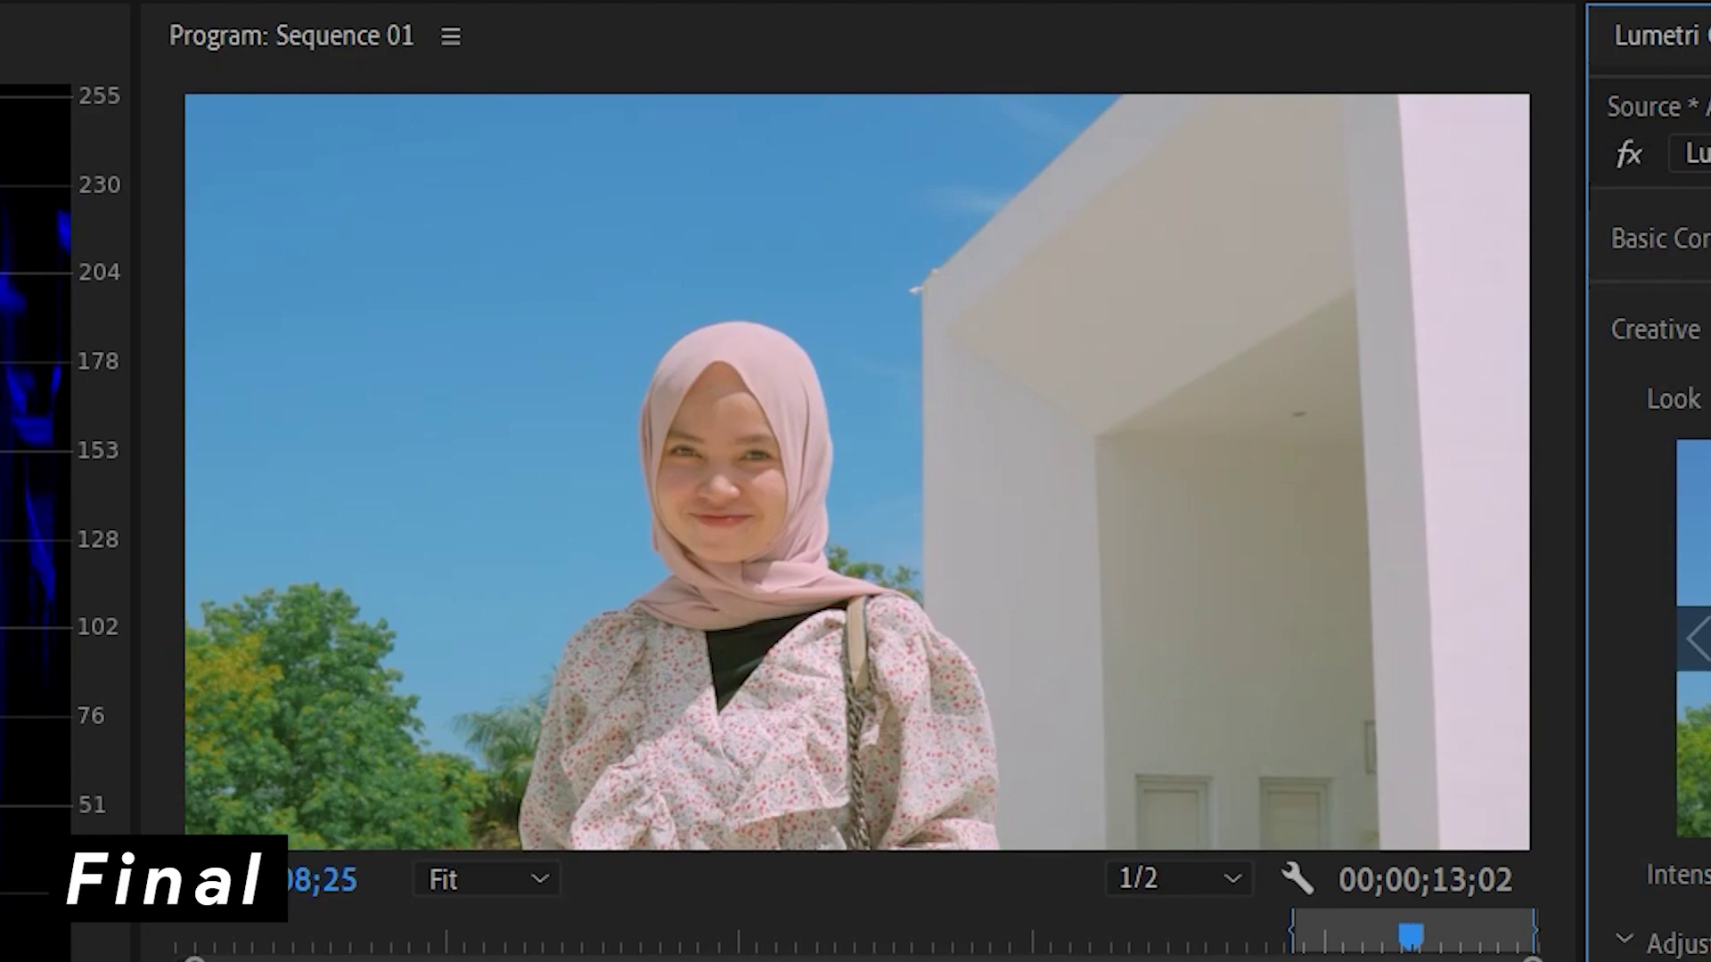
pyautogui.moveTo(713, 753); pyautogui.dragTo(647, 754)
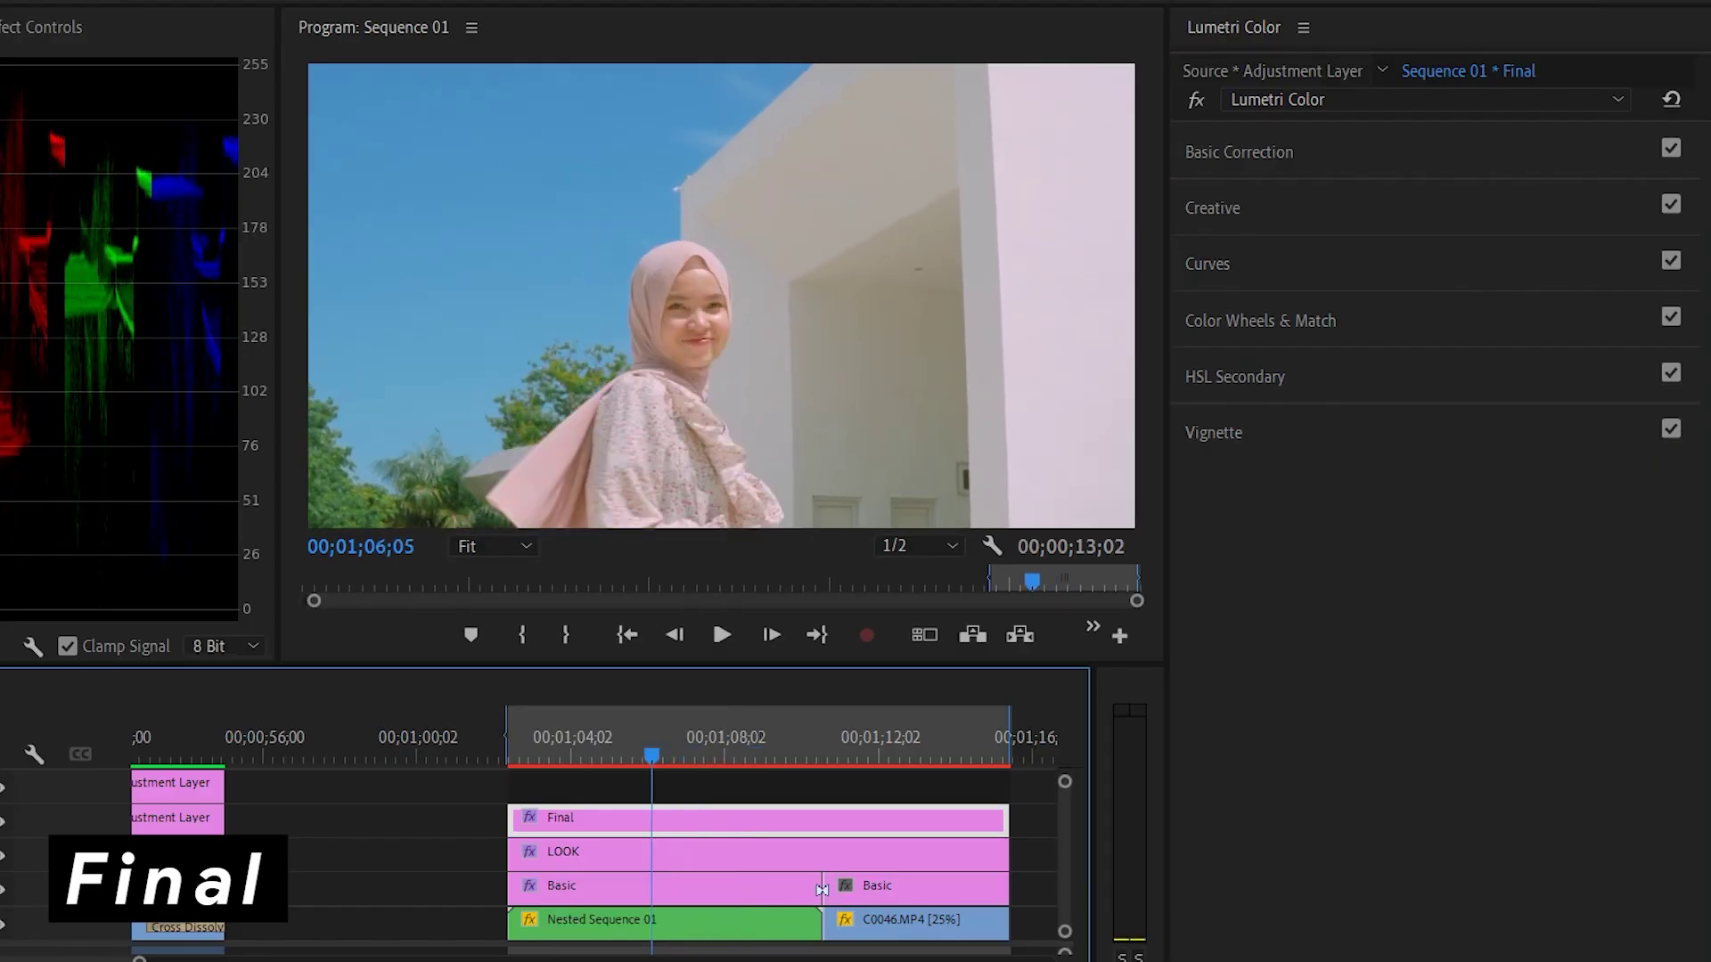
pyautogui.press('space')
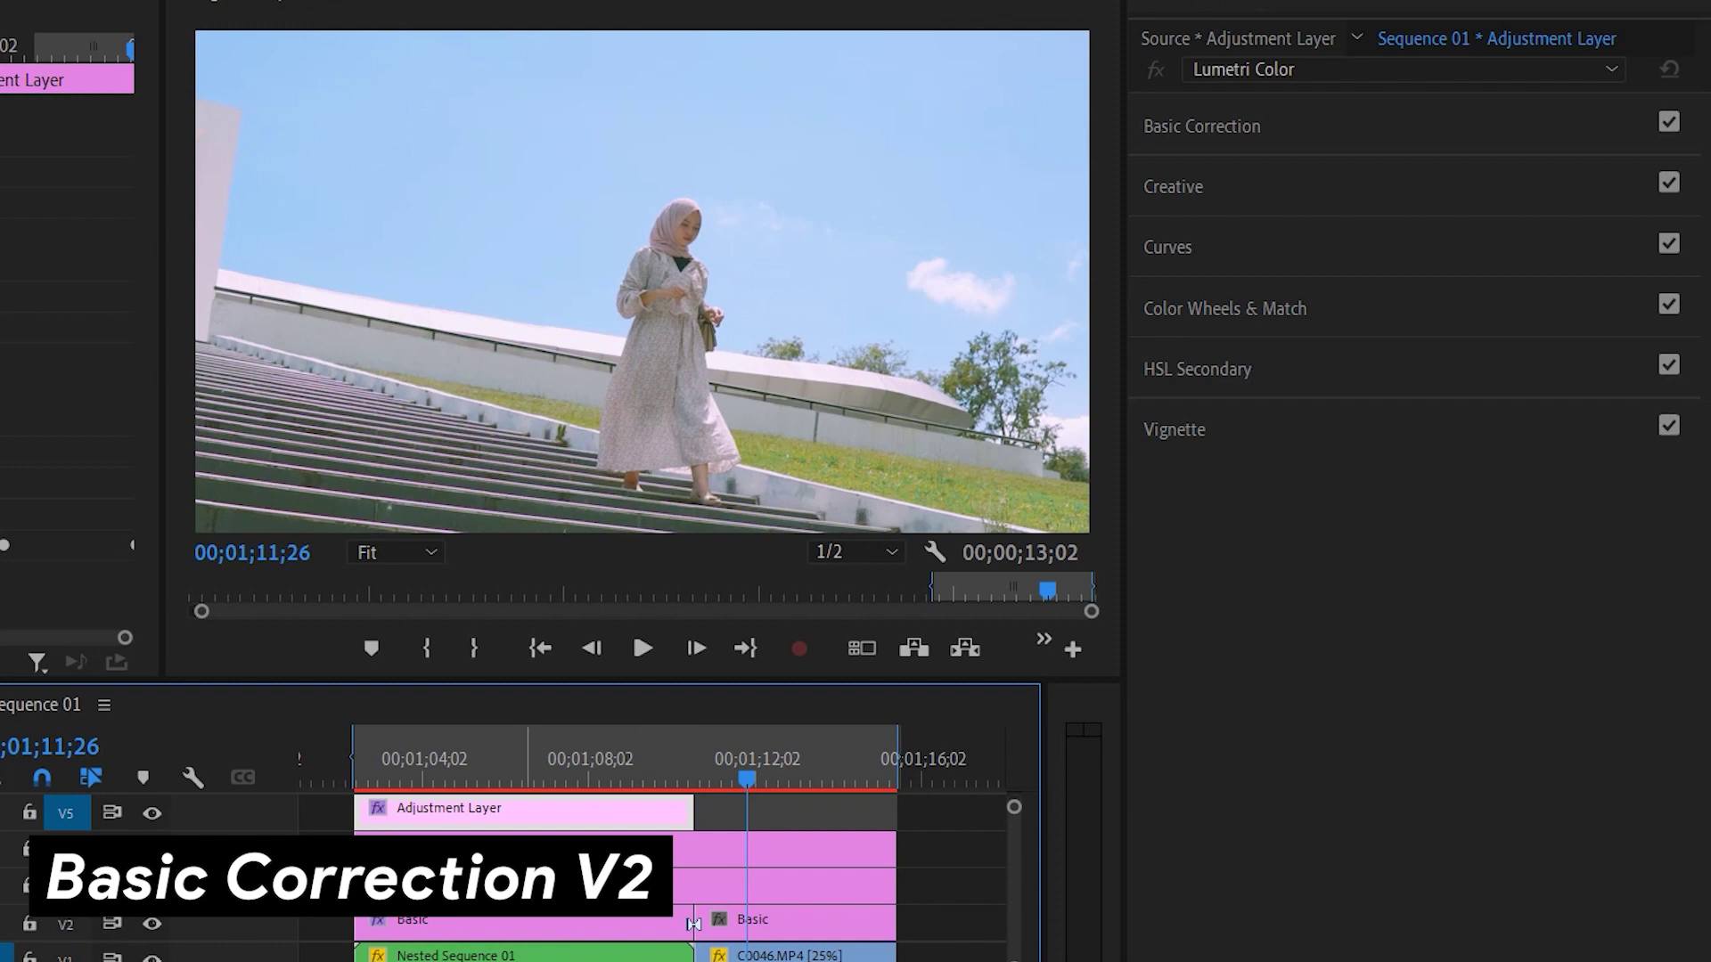
# - Select the second Basic layer above clip C0046.MP4 and set its Saturation to 112,7
pyautogui.press('d')
pyautogui.click(691, 924)
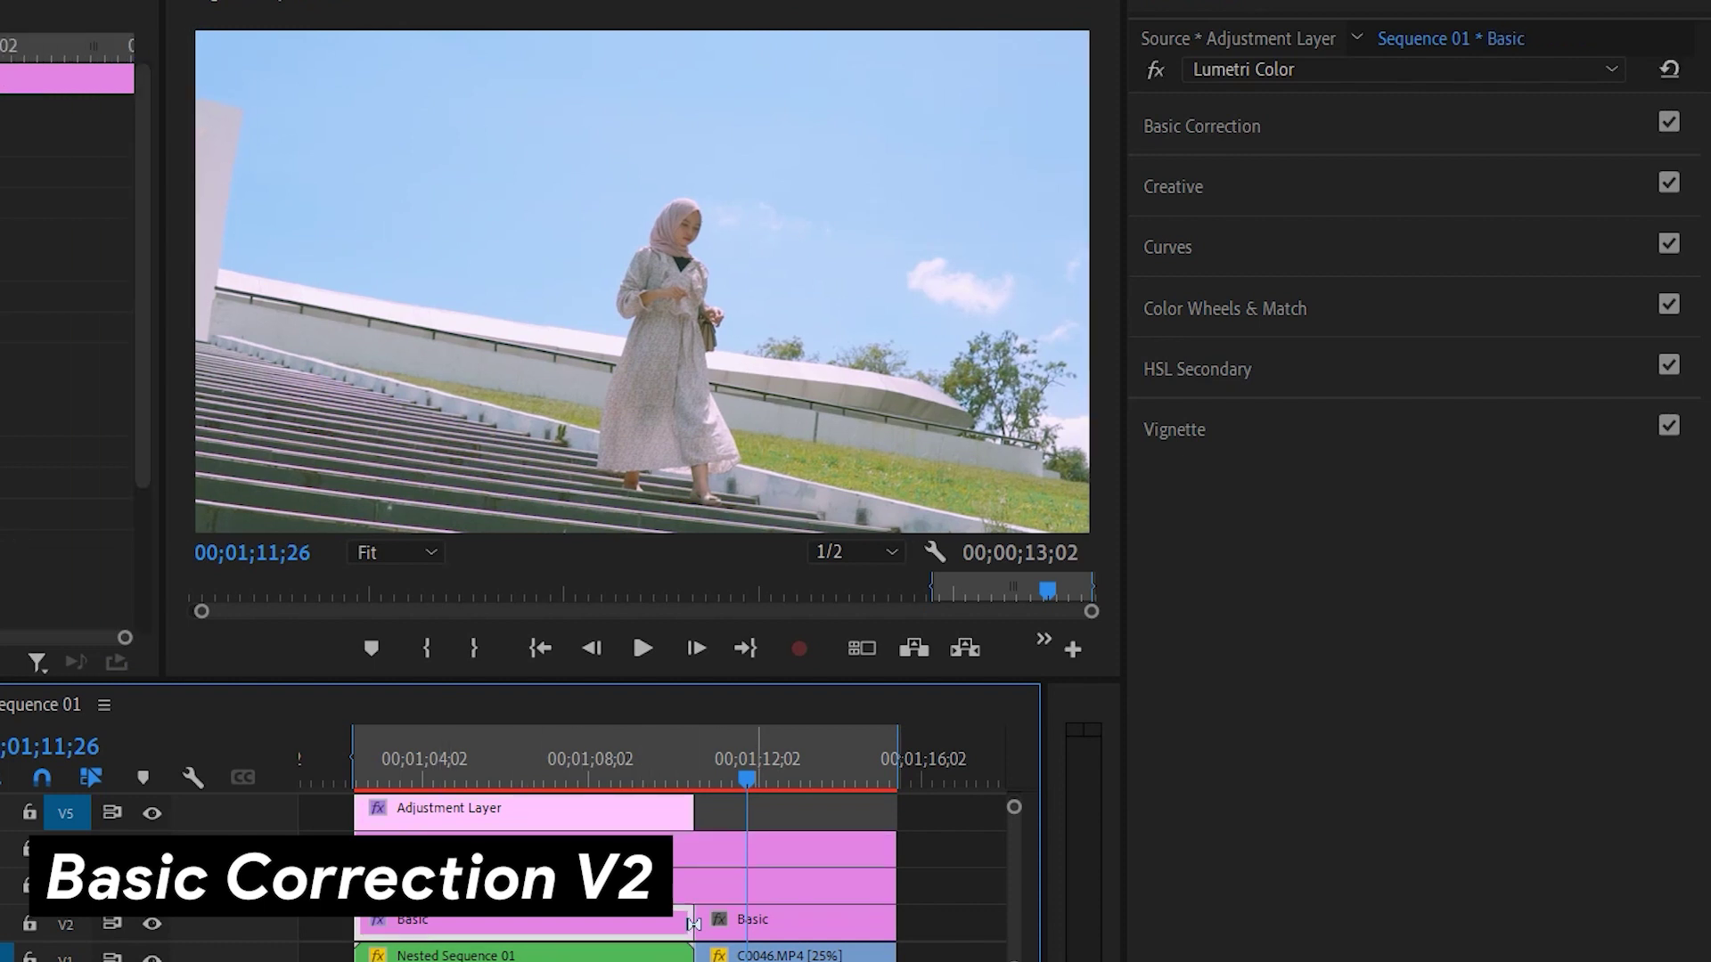
pyautogui.click(694, 924)
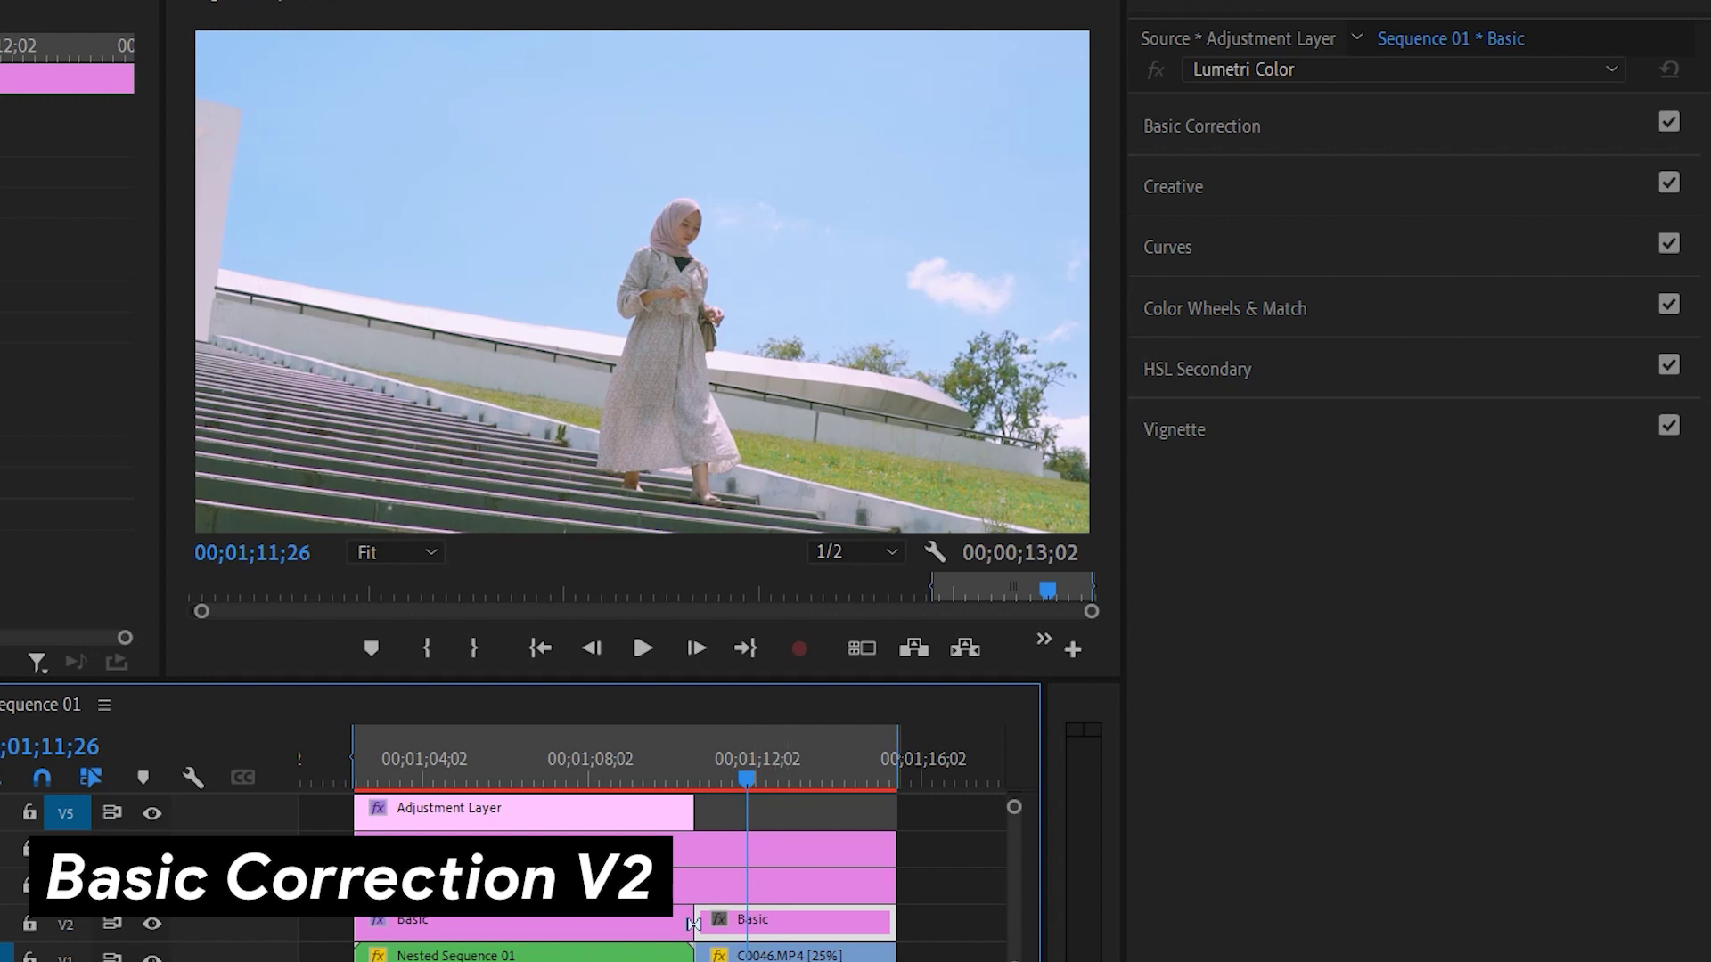
pyautogui.click(1202, 127)
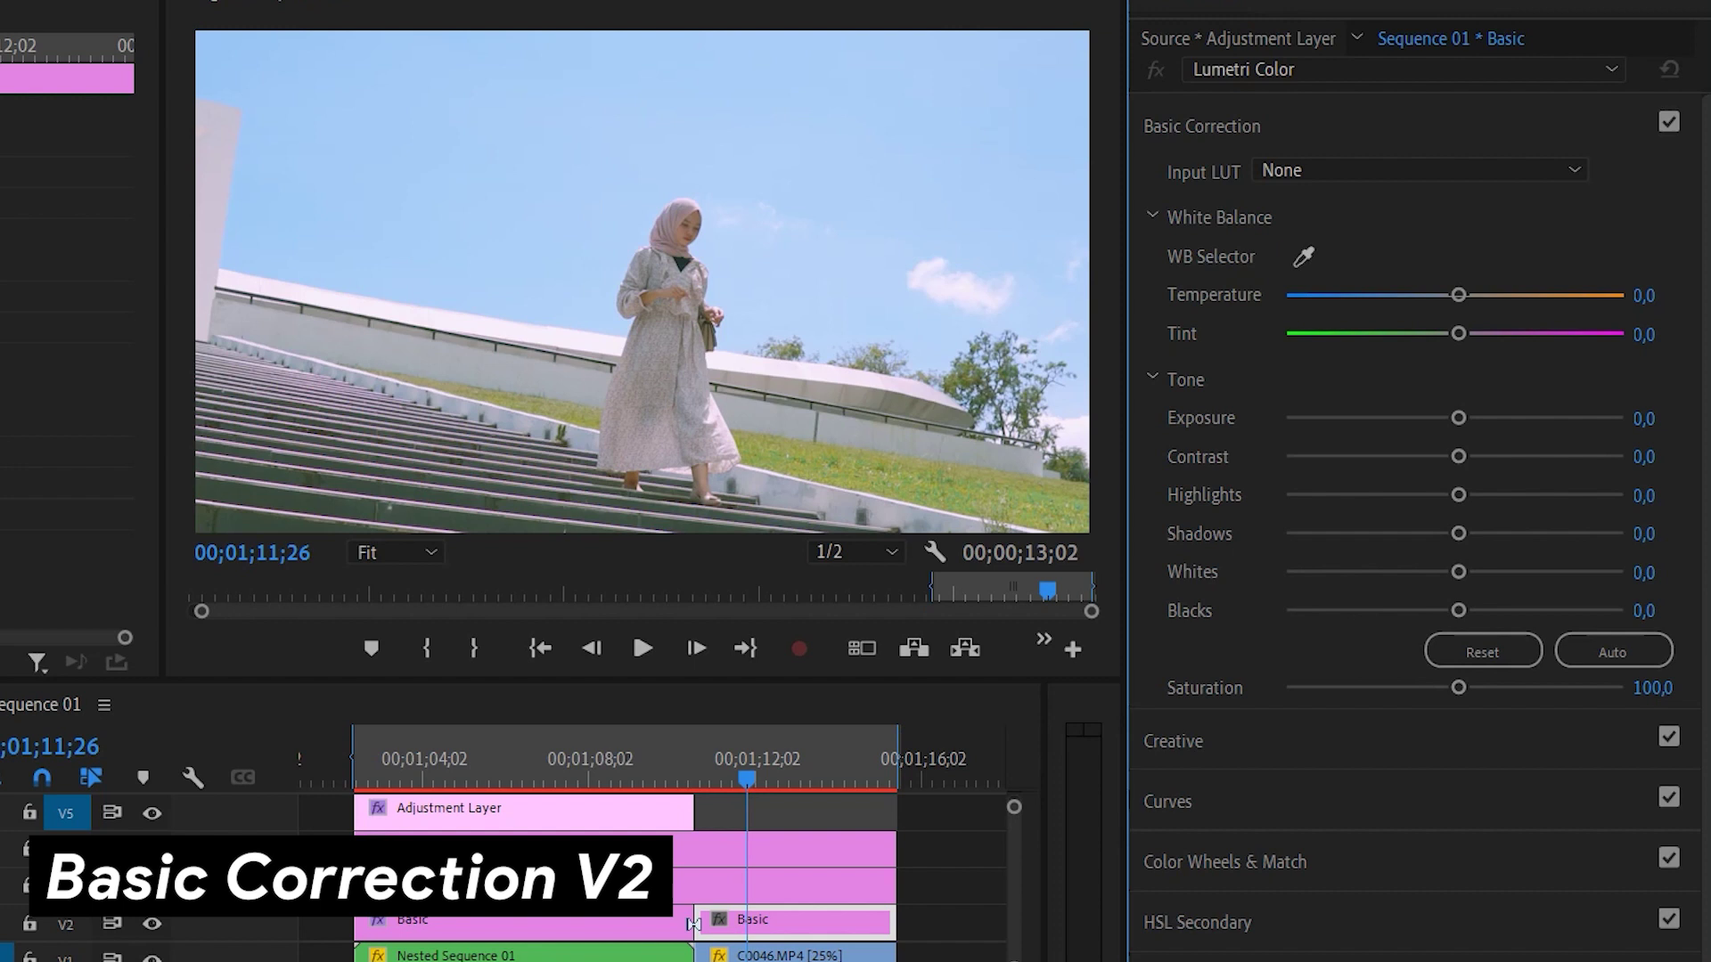
pyautogui.moveTo(1458, 687); pyautogui.dragTo(1477, 687)
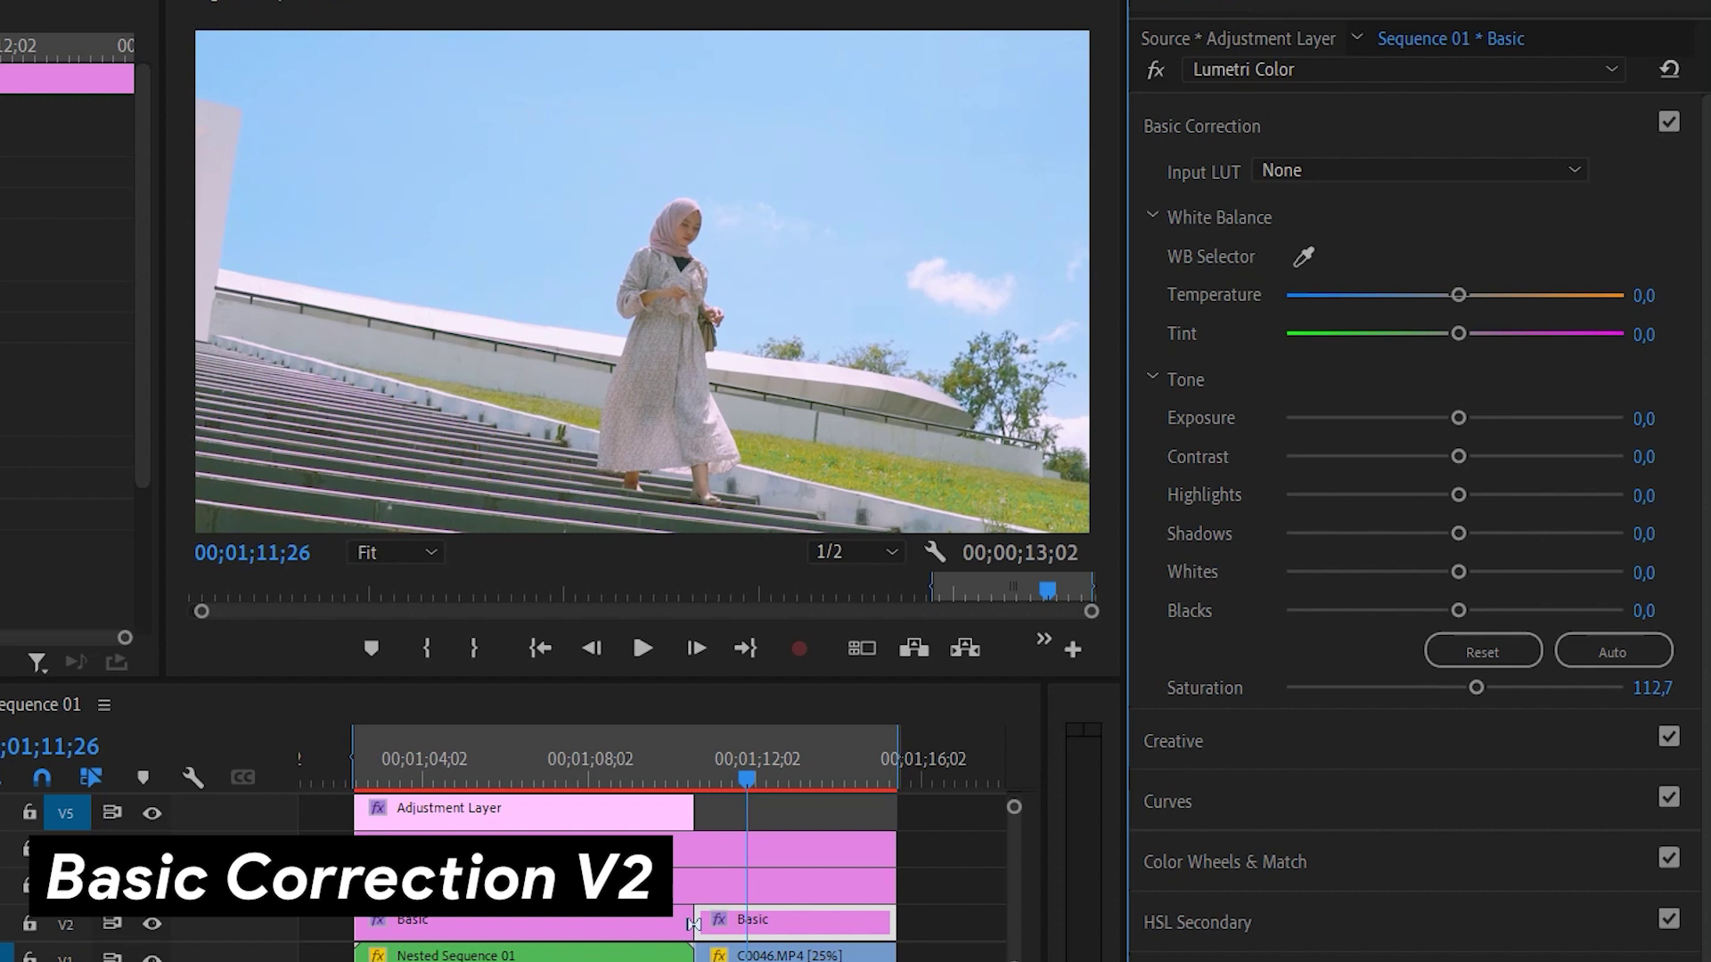
# - Set the second Basic layer's Blacks to -20,5, Whites to 10,0, Shadows to 25,8 and Highlights to -51,1
pyautogui.moveTo(1458, 610); pyautogui.dragTo(1419, 610)
pyautogui.moveTo(1458, 572); pyautogui.dragTo(1472, 572)
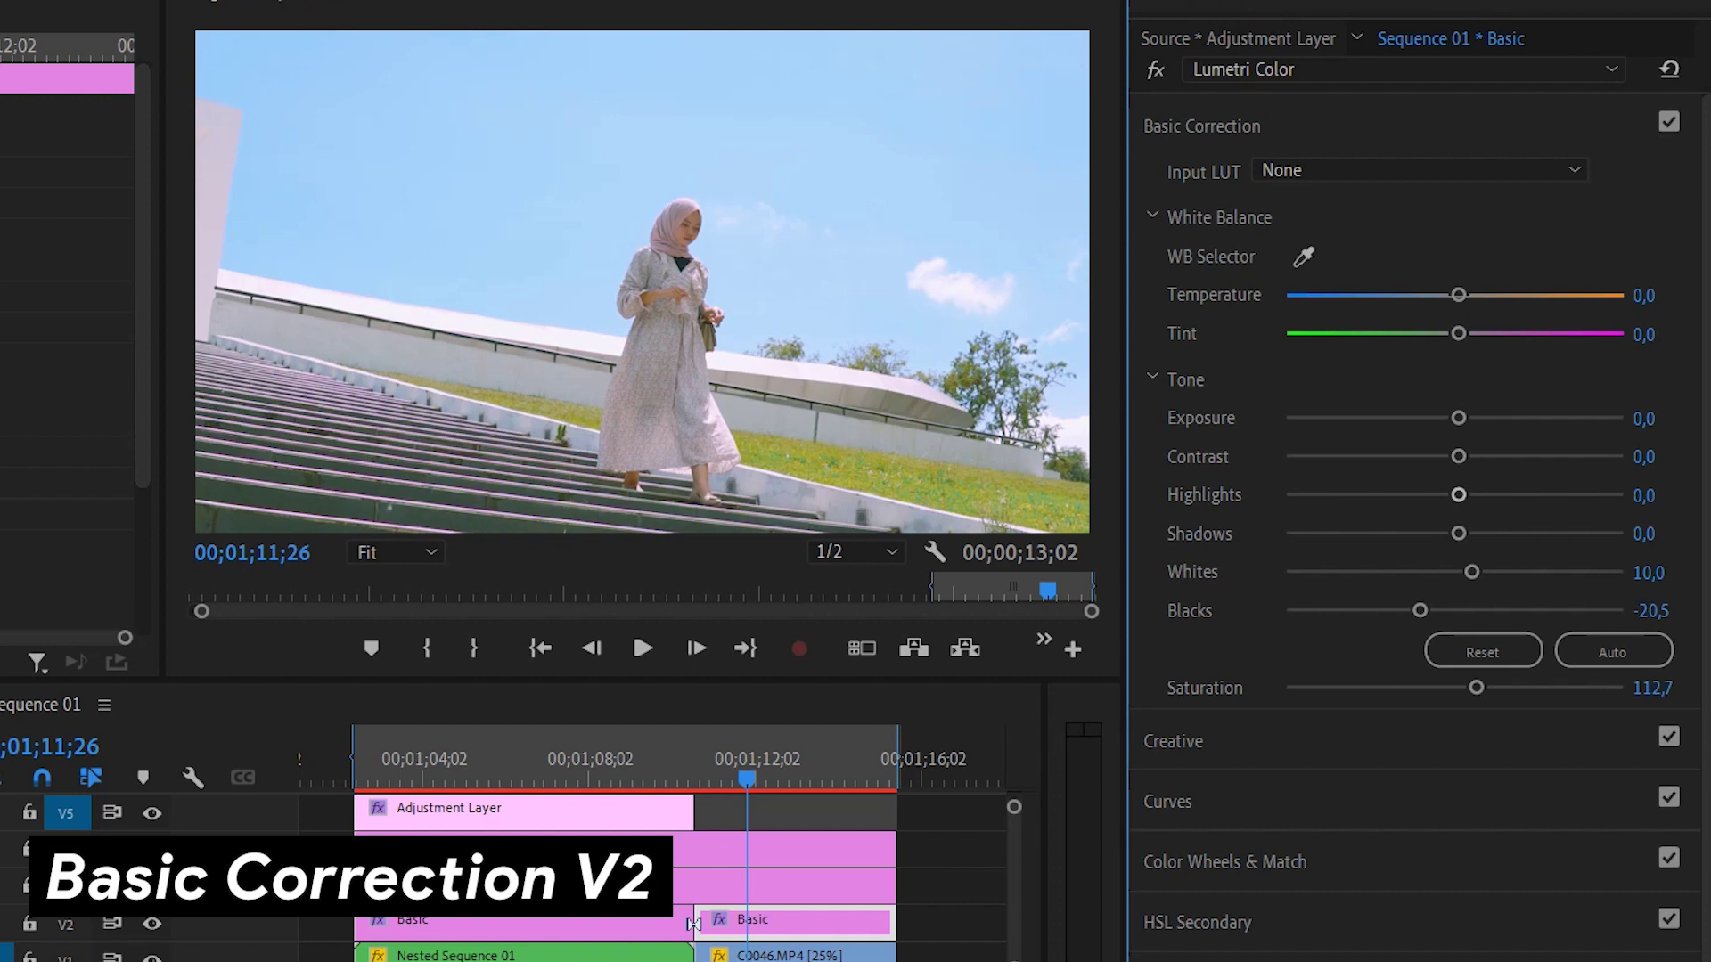
pyautogui.moveTo(1458, 533); pyautogui.dragTo(1498, 533)
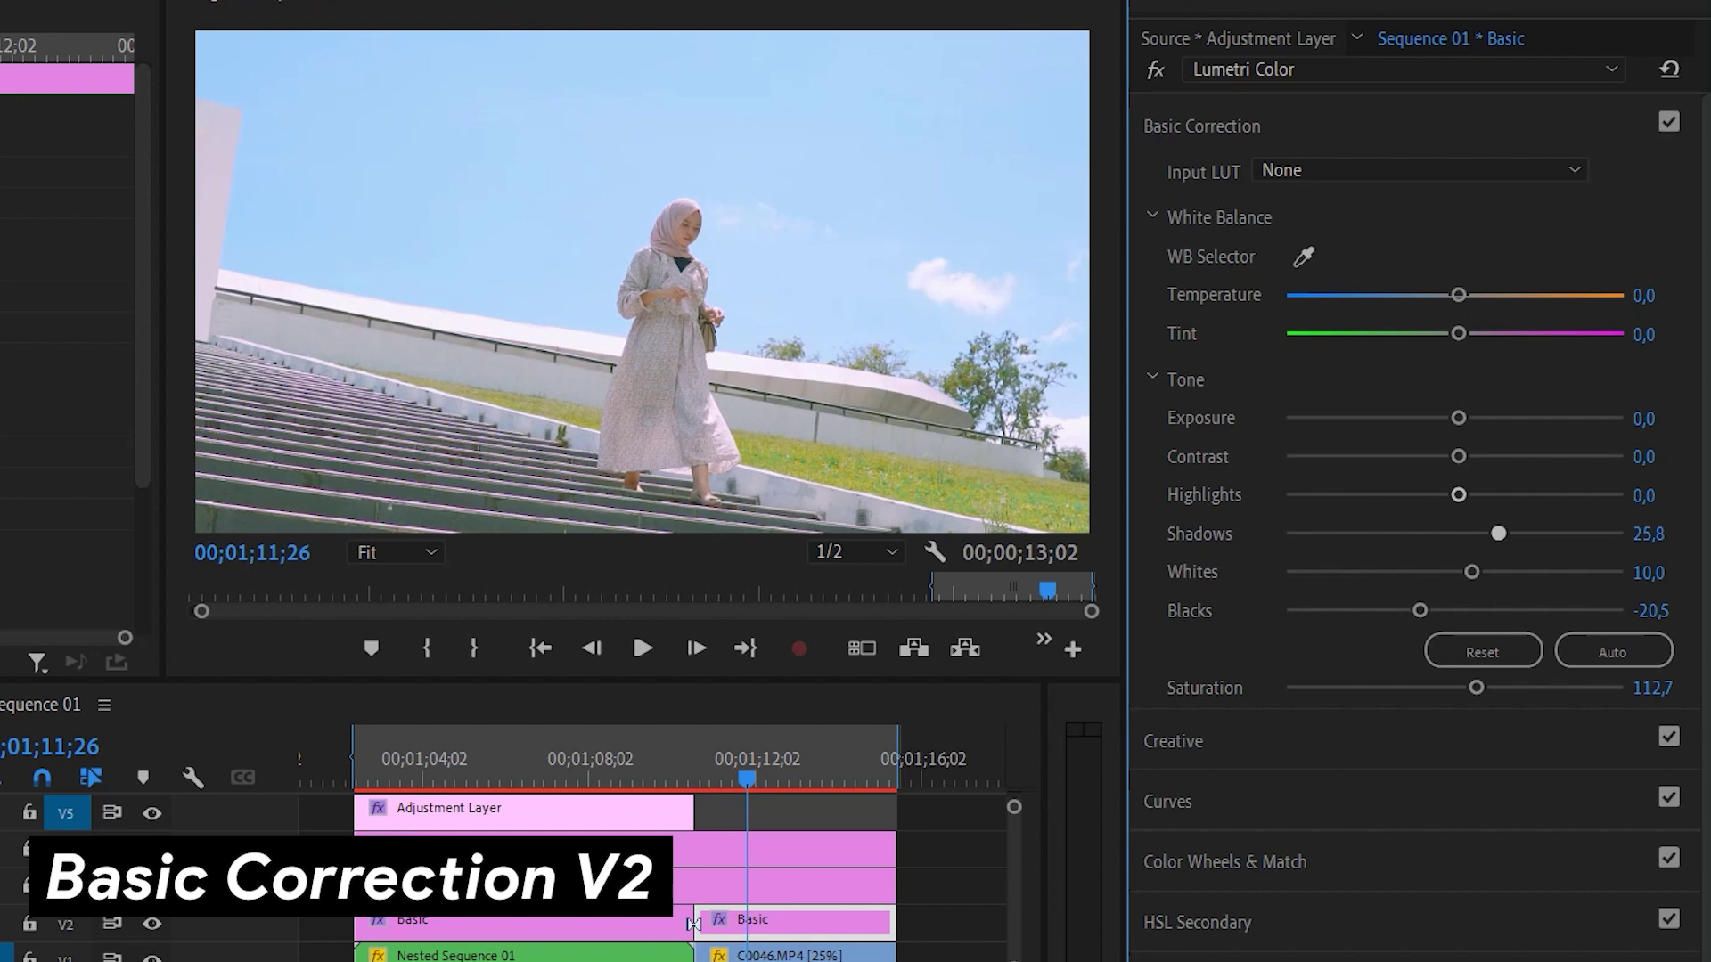
pyautogui.moveTo(1459, 495); pyautogui.dragTo(1368, 495)
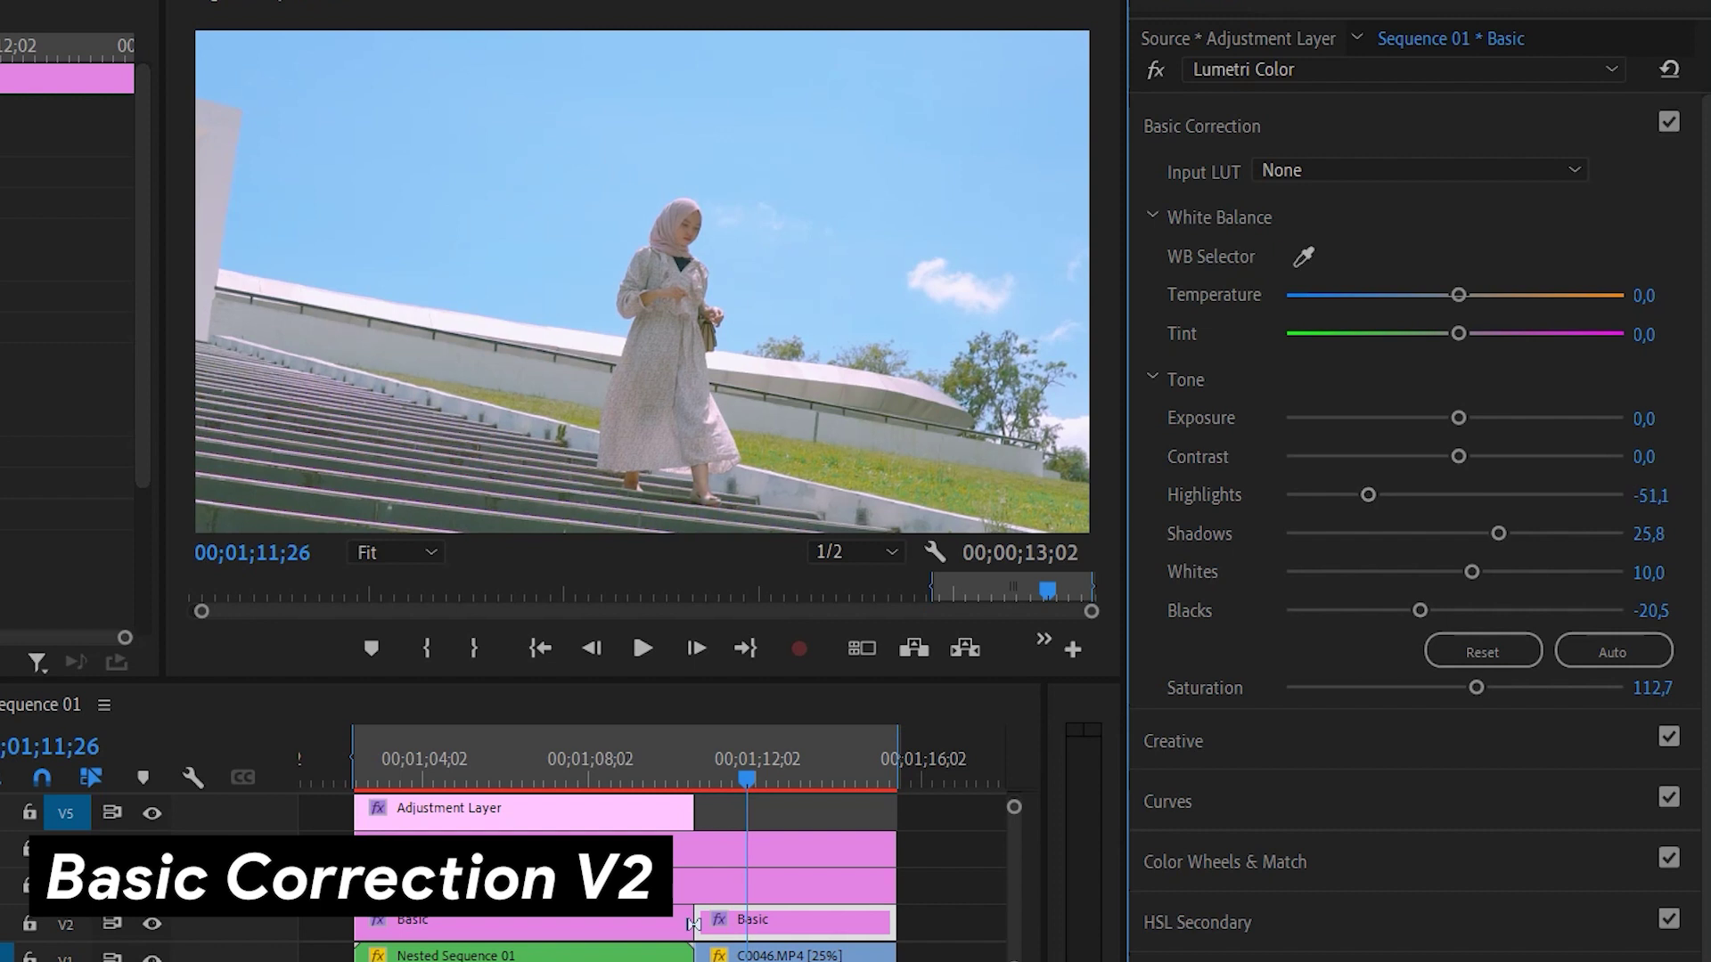
# - Shift the second Basic layer's Tint slightly toward green and check the result at 00;01;11;06
pyautogui.moveTo(1459, 295); pyautogui.dragTo(1449, 334)
pyautogui.moveTo(1449, 333); pyautogui.dragTo(1450, 334)
pyautogui.click(1202, 127)
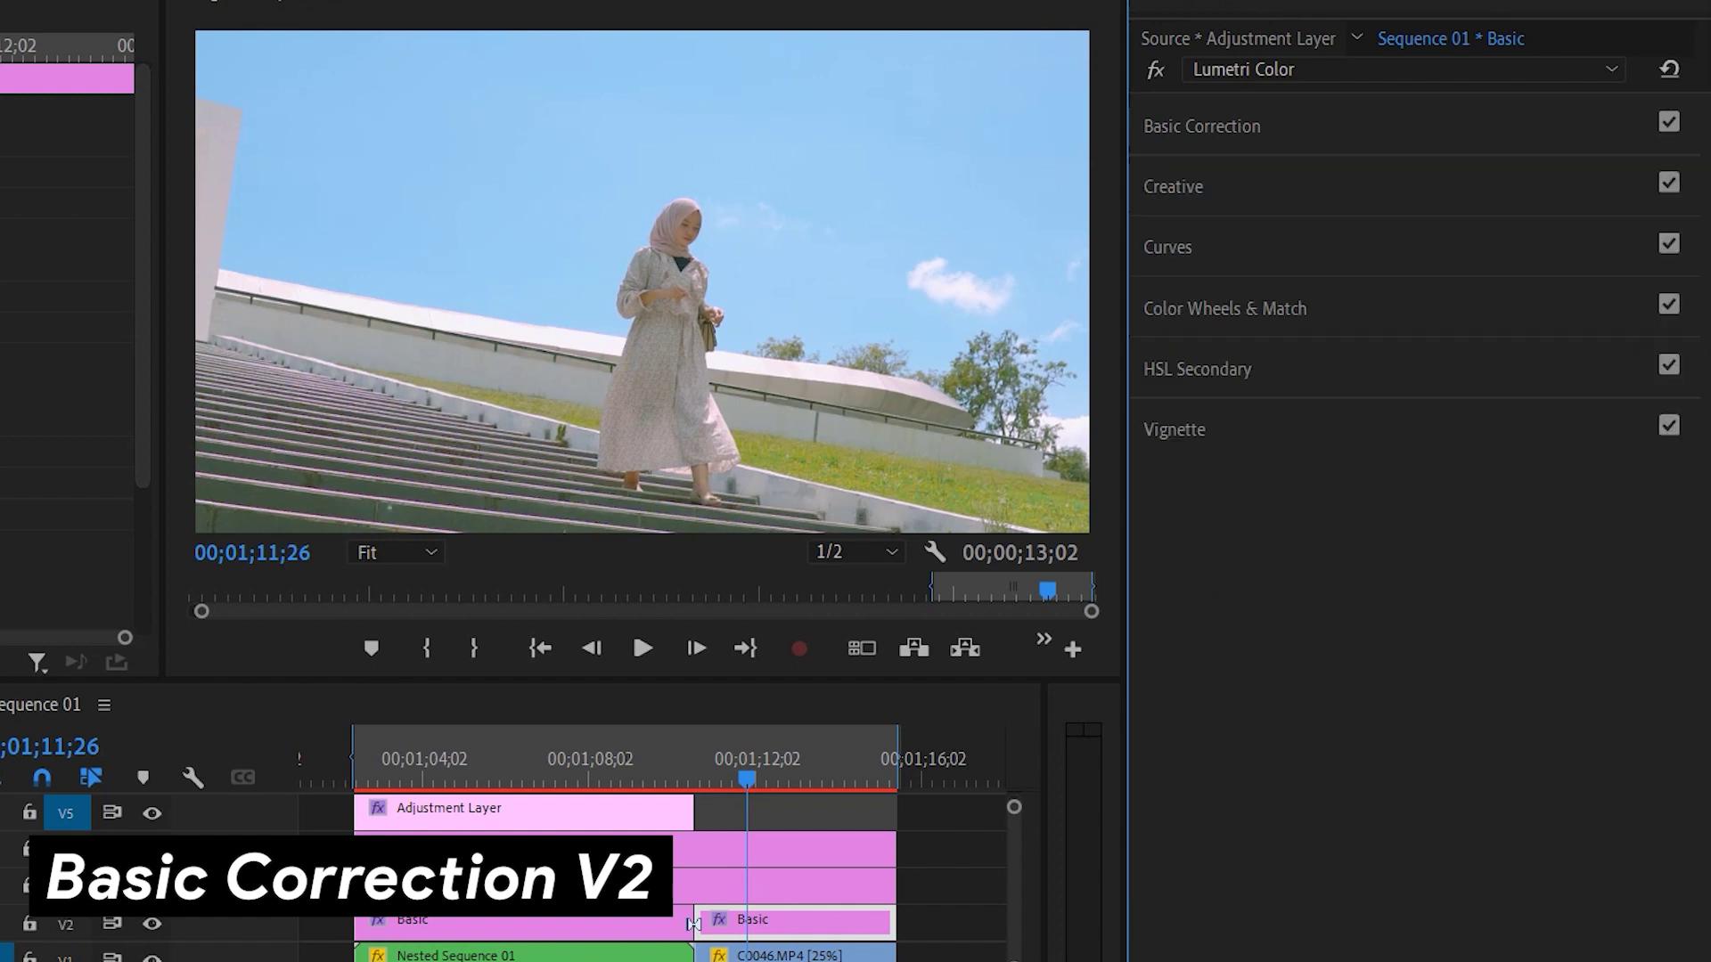
pyautogui.moveTo(747, 777)
pyautogui.mouseDown()
pyautogui.moveTo(659, 778)
pyautogui.moveTo(720, 778)
pyautogui.mouseUp()
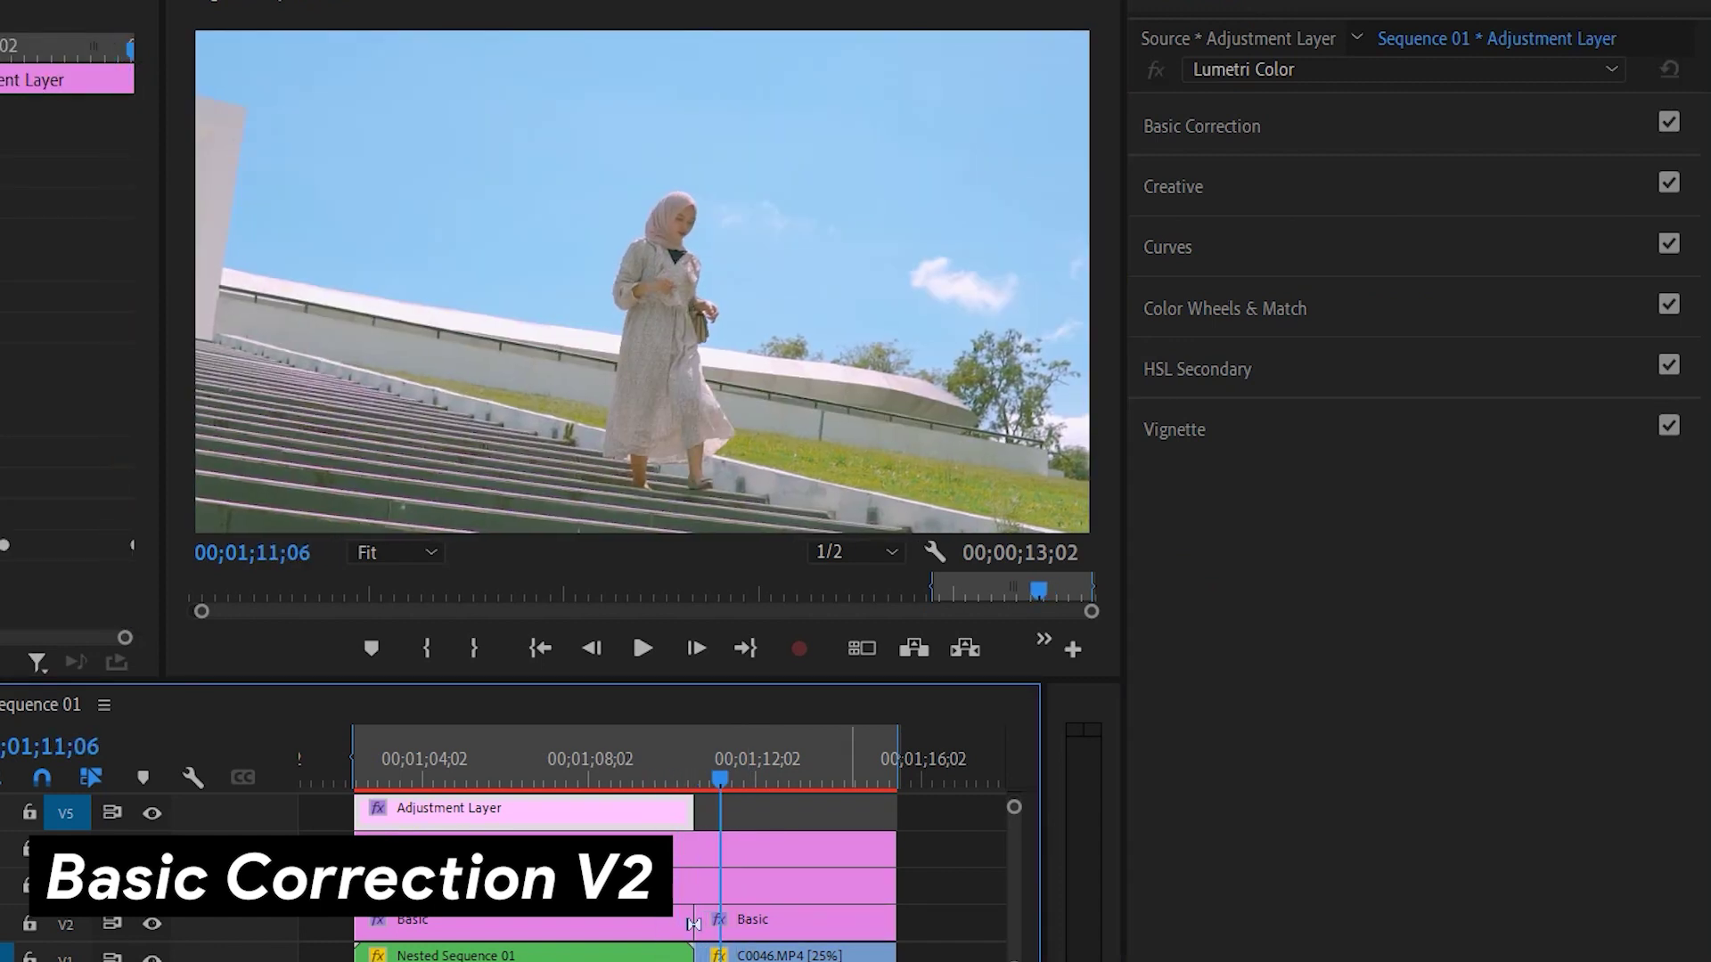
# - Select the second Basic layer above clip C0046.MP4 and sample the blue sky for its Hue vs Sat curve
pyautogui.click(693, 923)
pyautogui.moveTo(1708, 258); pyautogui.dragTo(1708, 452)
pyautogui.click(1601, 261)
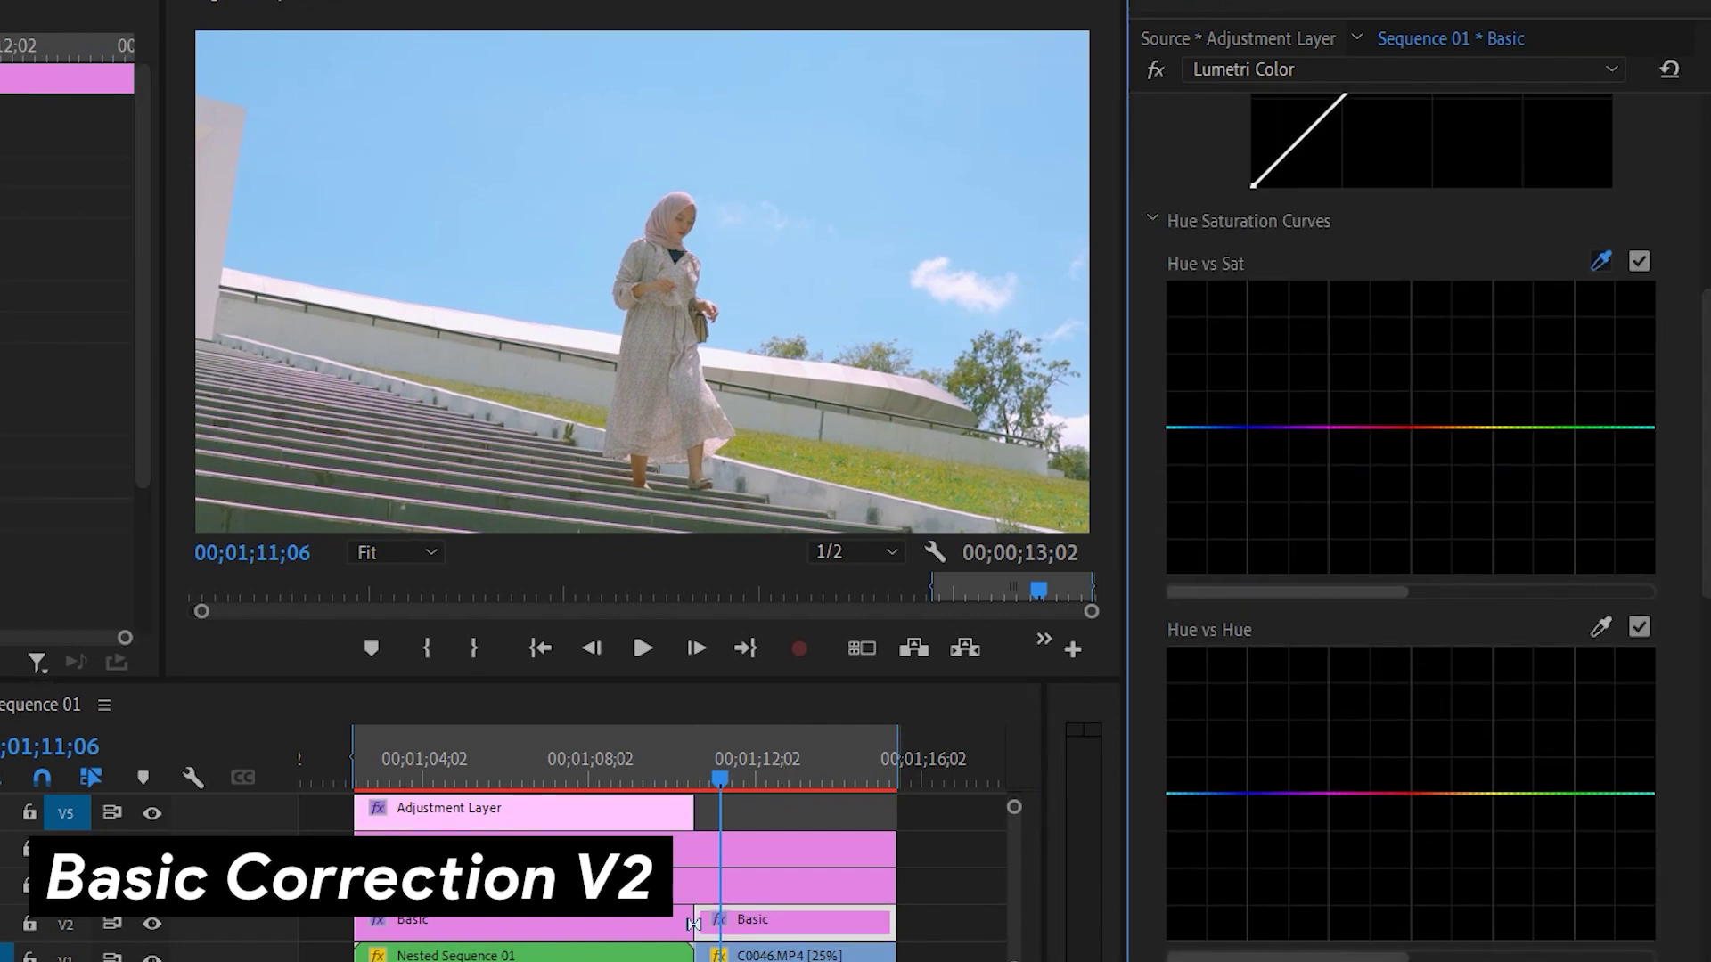
pyautogui.click(878, 169)
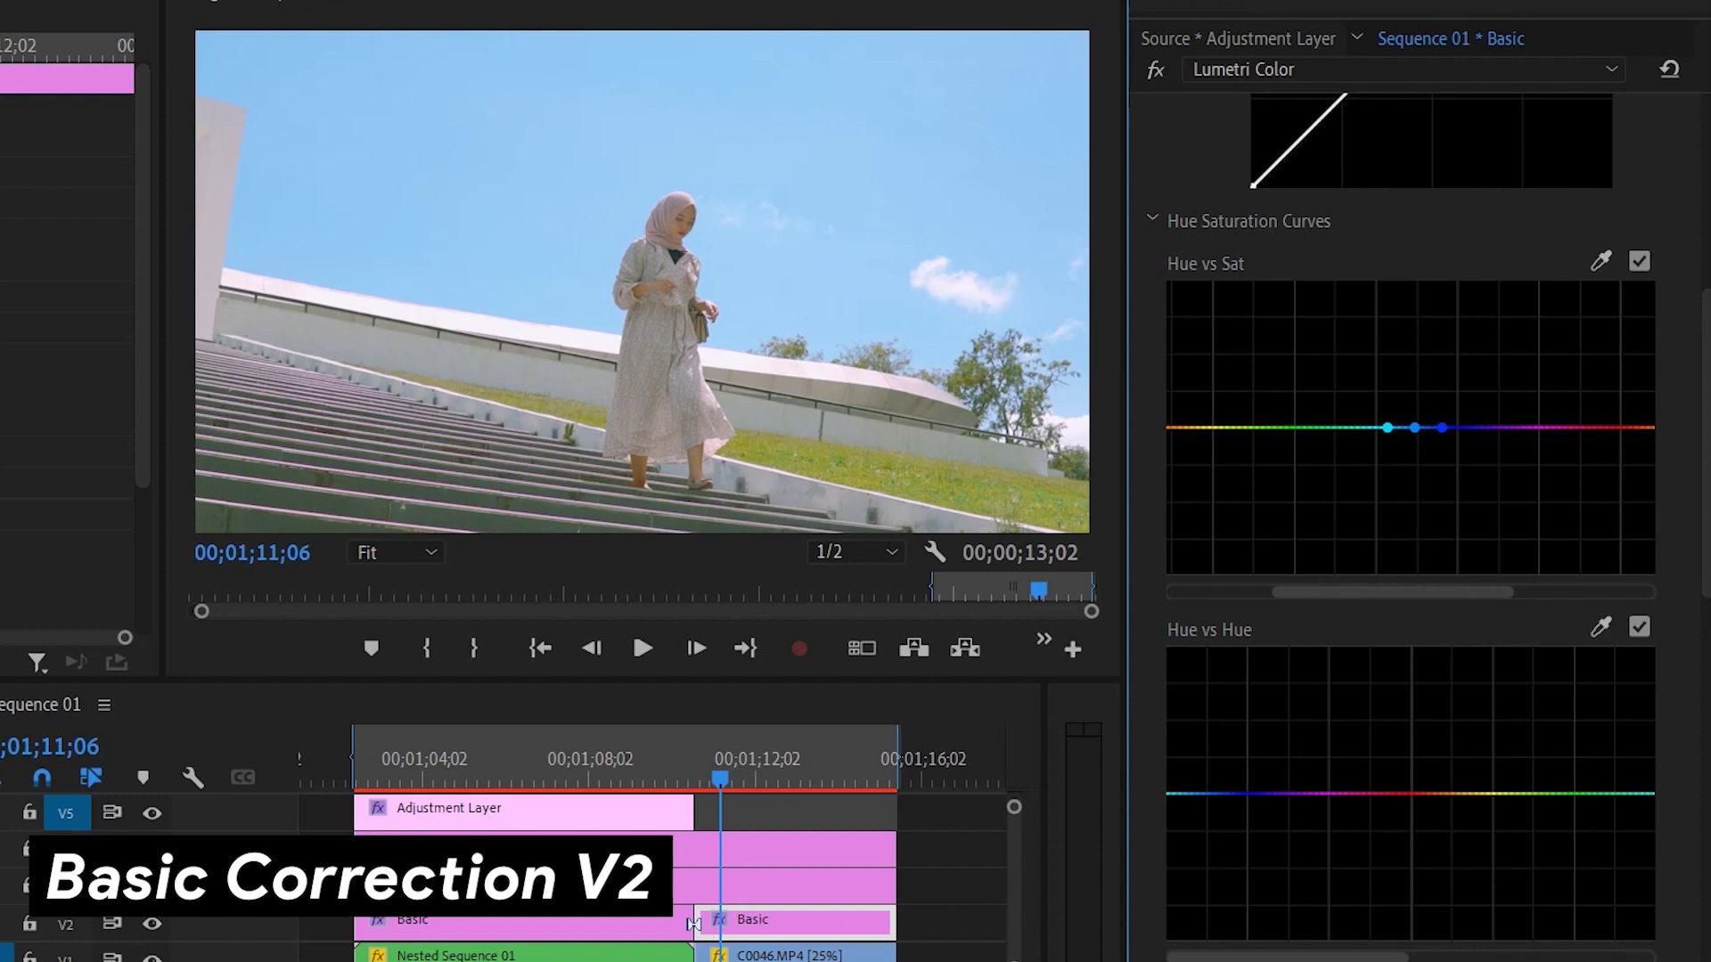
# - Add a control point on each side of the sampled blue range in Hue vs Sat and raise the blues between them
pyautogui.click(1465, 427)
pyautogui.click(1368, 428)
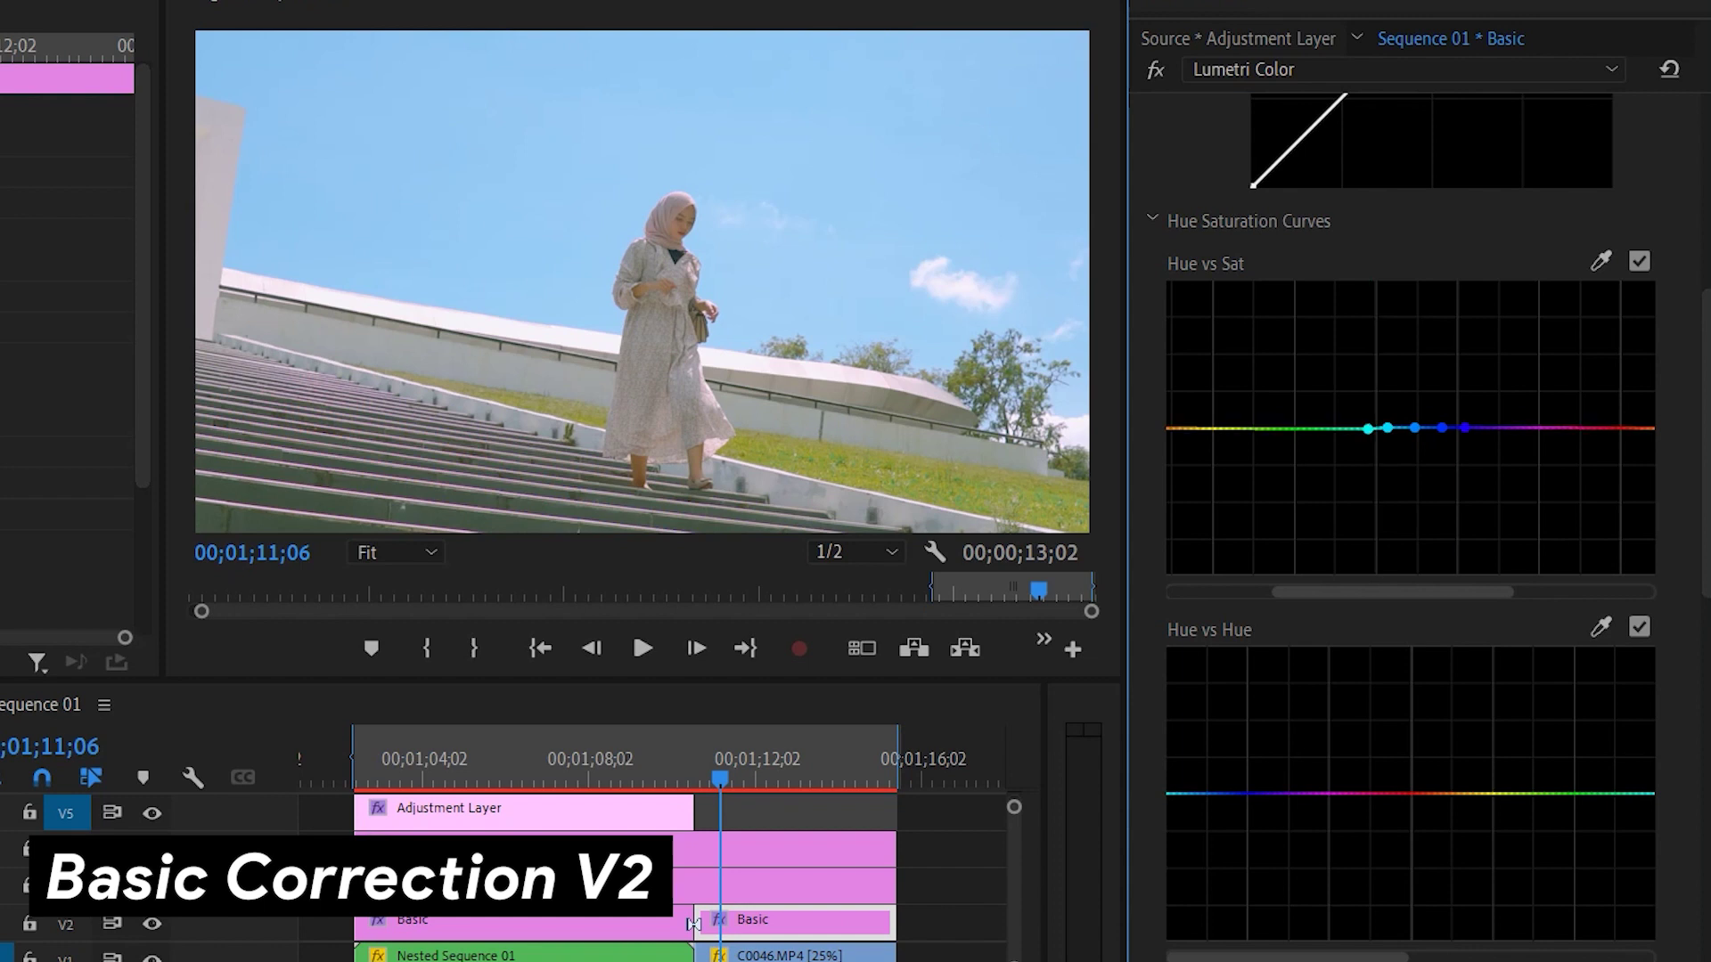
pyautogui.moveTo(1414, 428); pyautogui.dragTo(1444, 352)
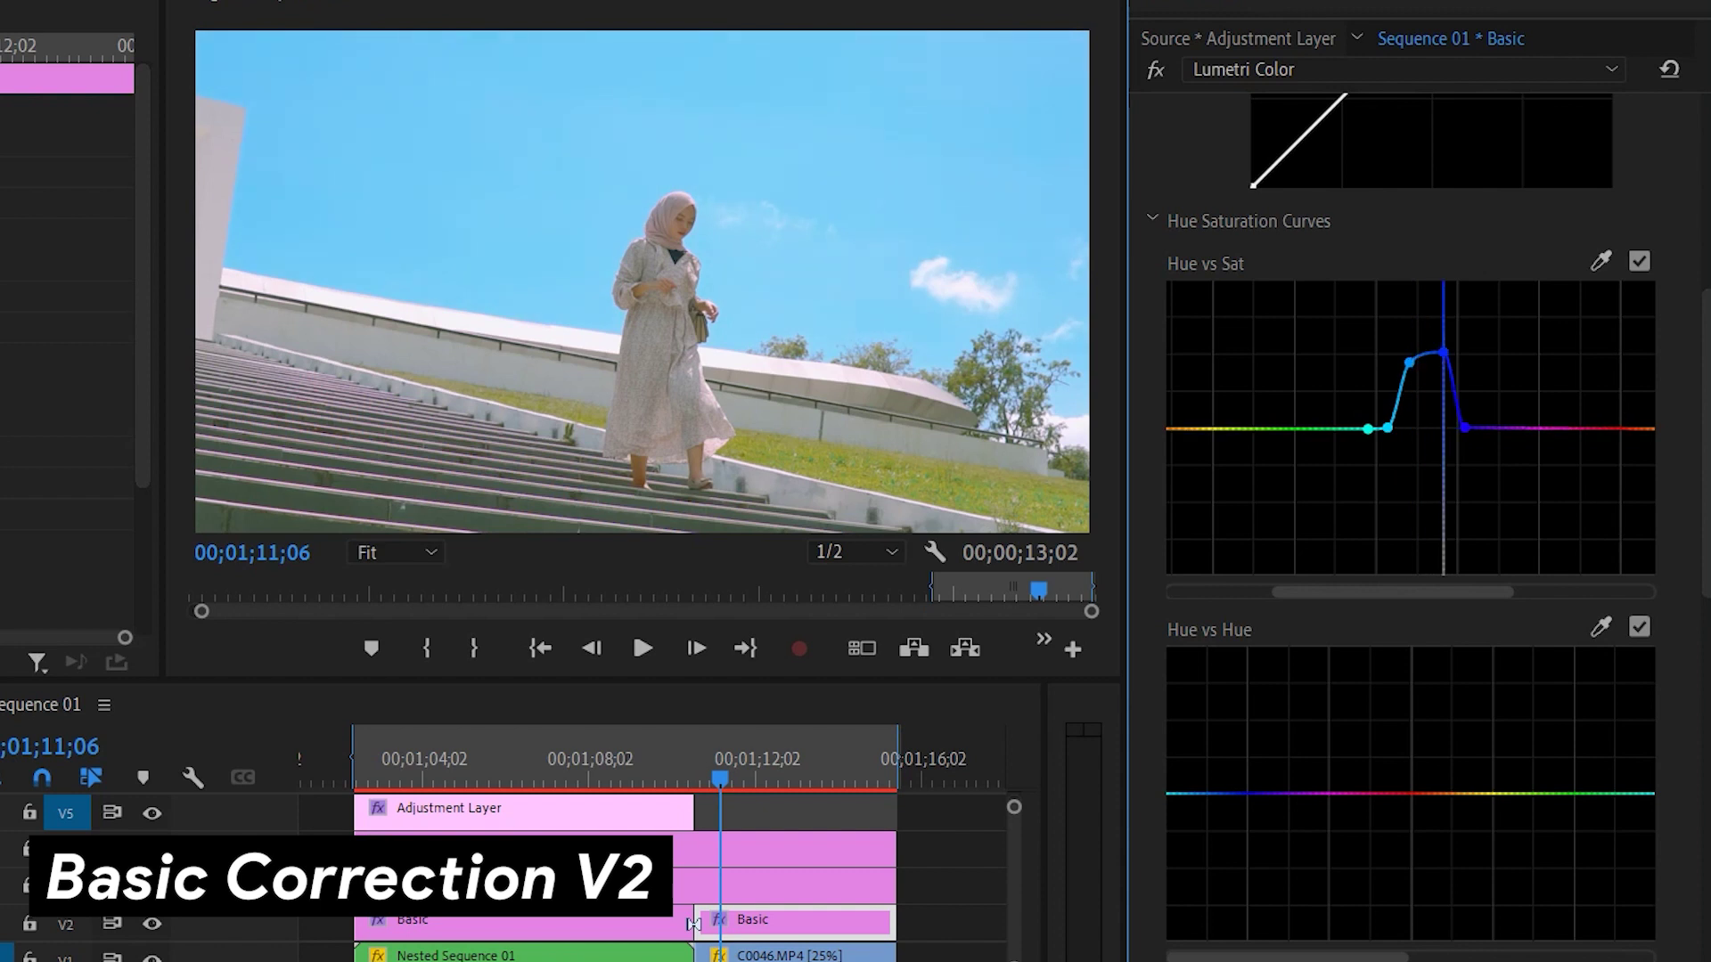
pyautogui.moveTo(1443, 353); pyautogui.dragTo(1439, 364)
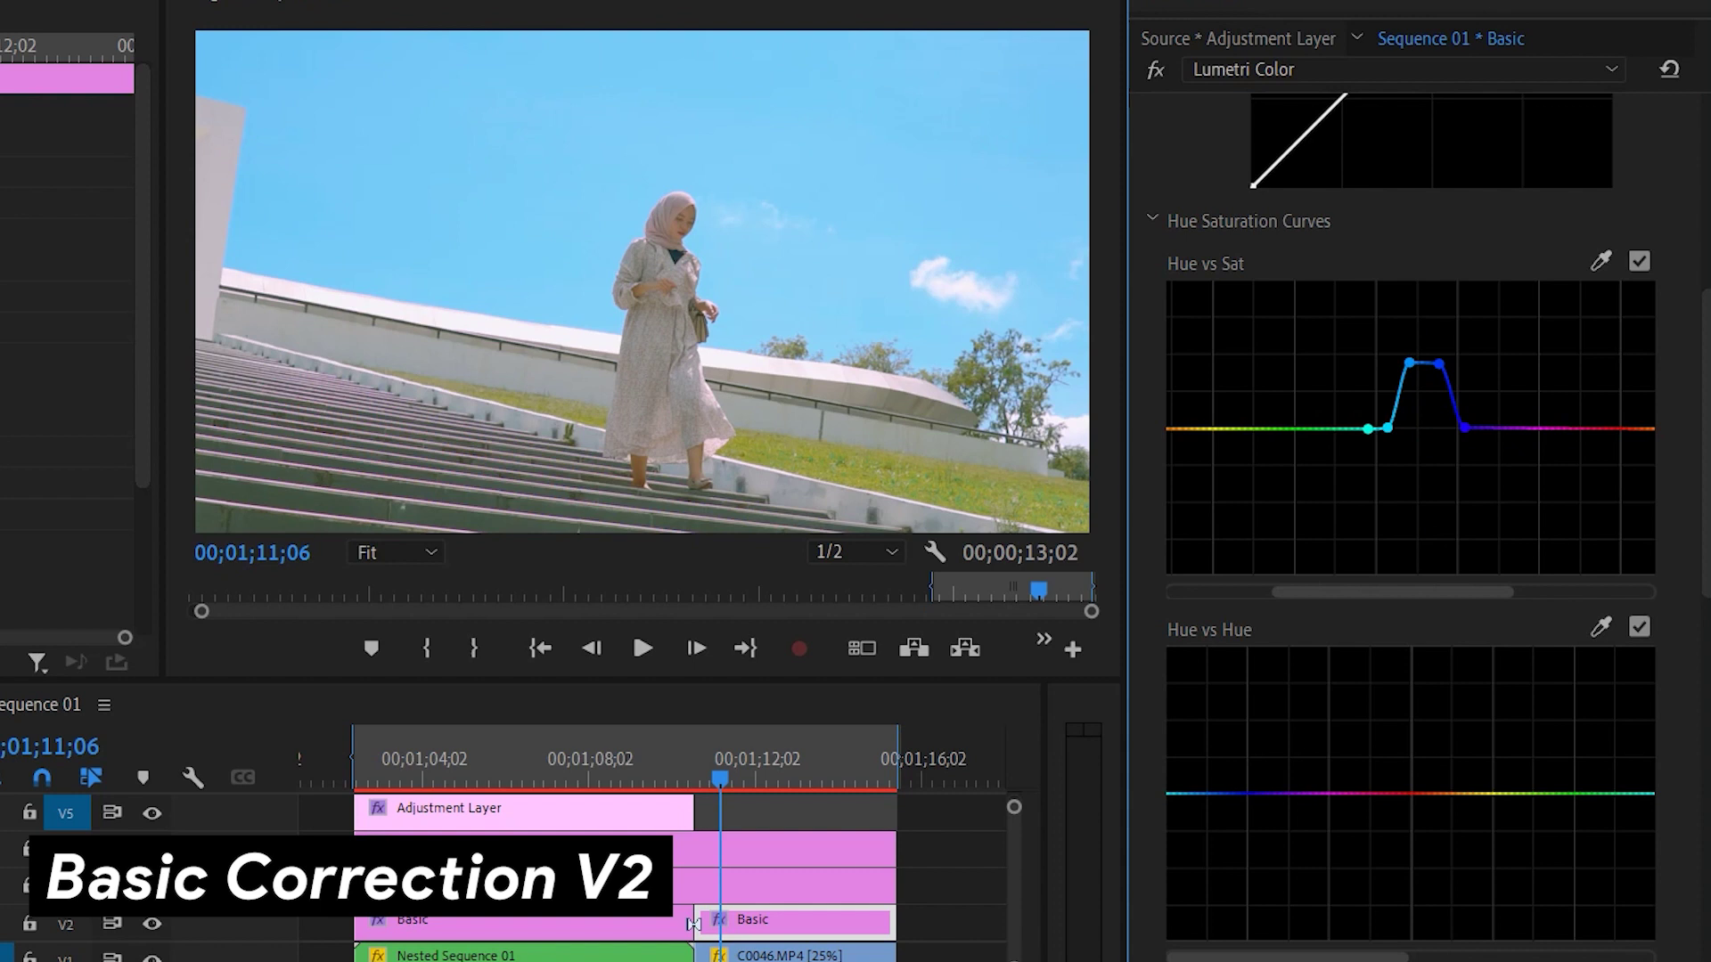
# - Return to the second Basic layer's basic correction settings and set Tint to -2,2
pyautogui.moveTo(1705, 444); pyautogui.dragTo(1705, 248)
pyautogui.click(1167, 247)
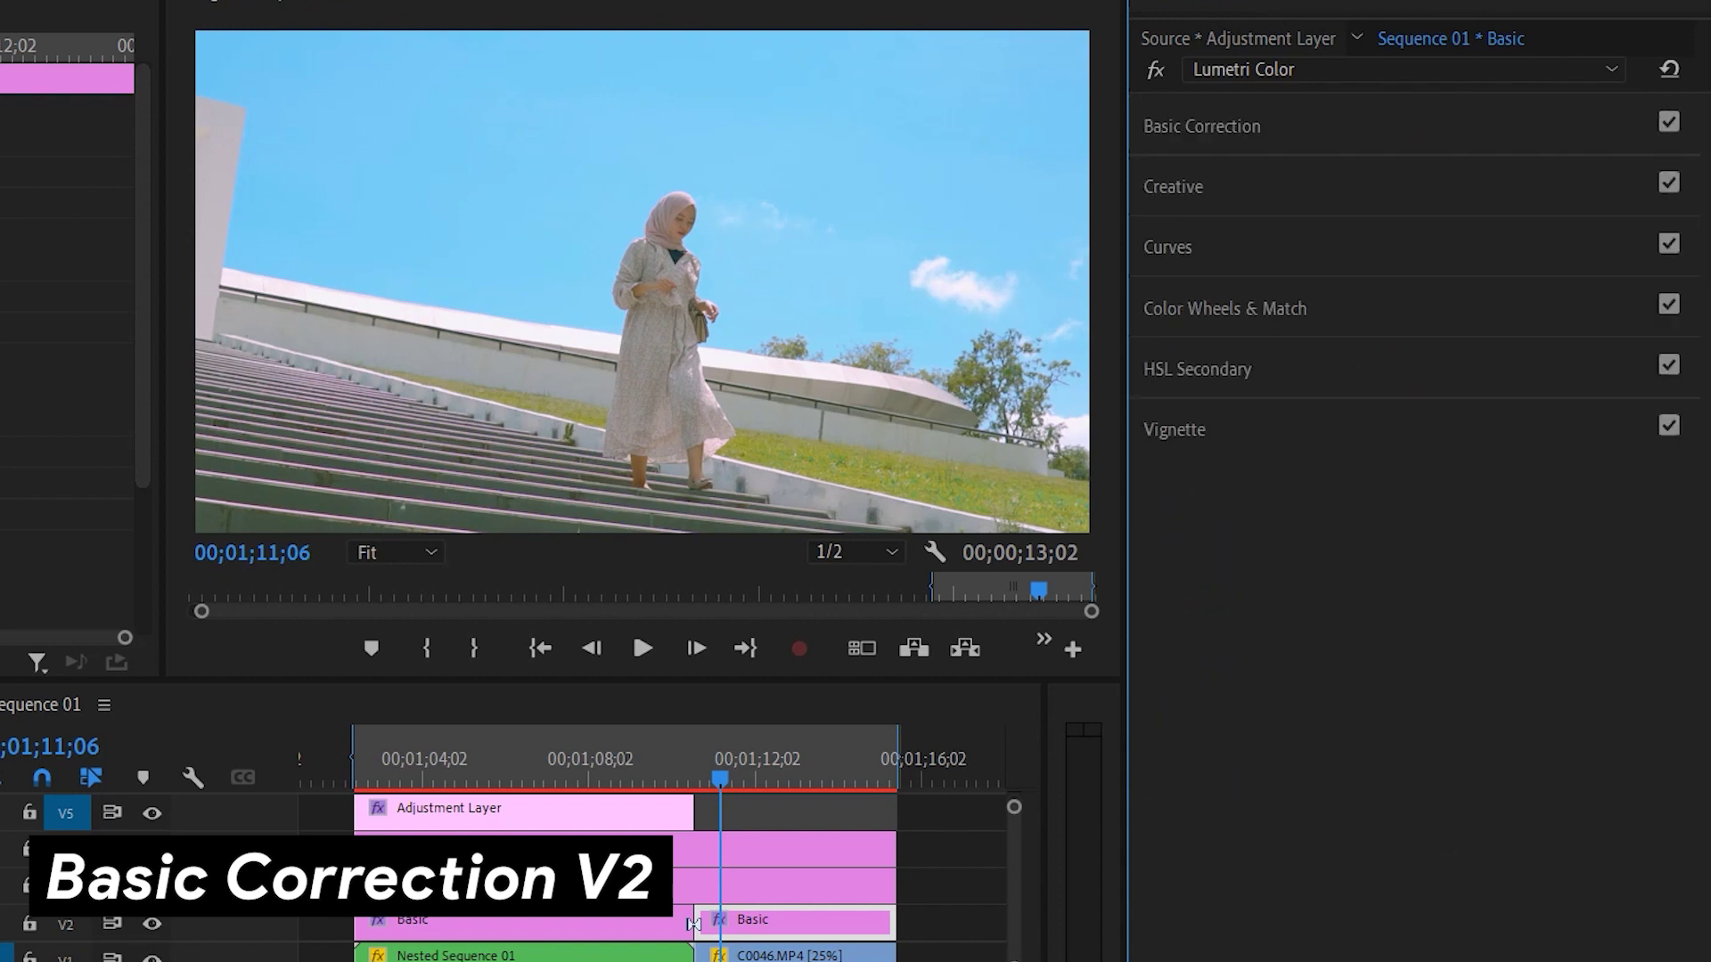
pyautogui.click(1201, 125)
pyautogui.moveTo(1453, 334); pyautogui.dragTo(1451, 333)
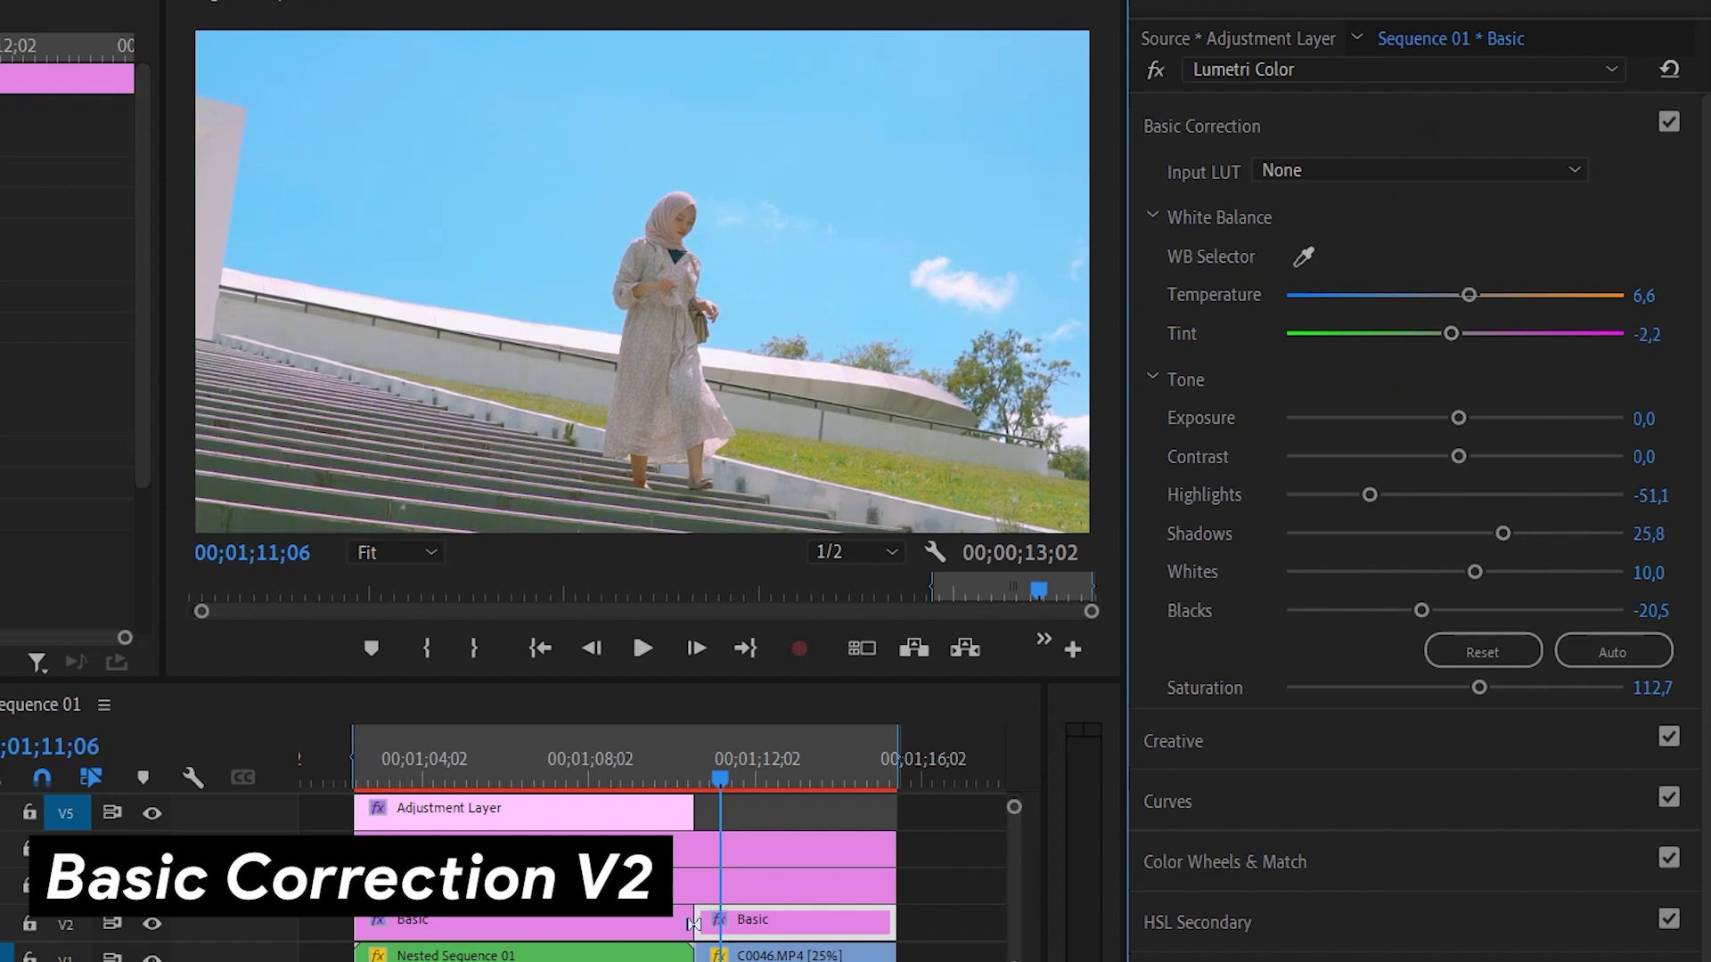